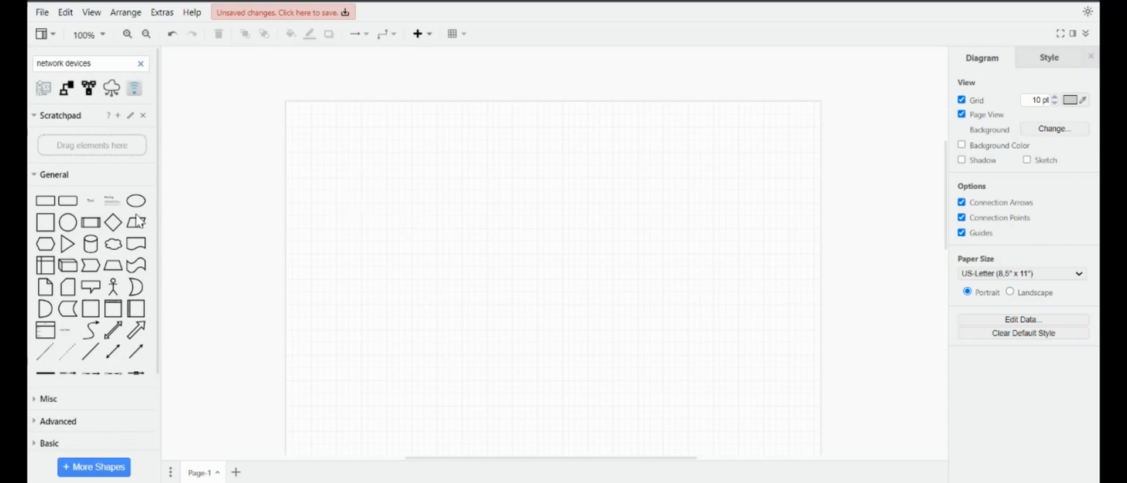
Step: Add a large rectangle to the upper part of the page and label it "ServiceNow Universe", aligned to the rectangle's top
left_click_drag(45, 200, 312, 130)
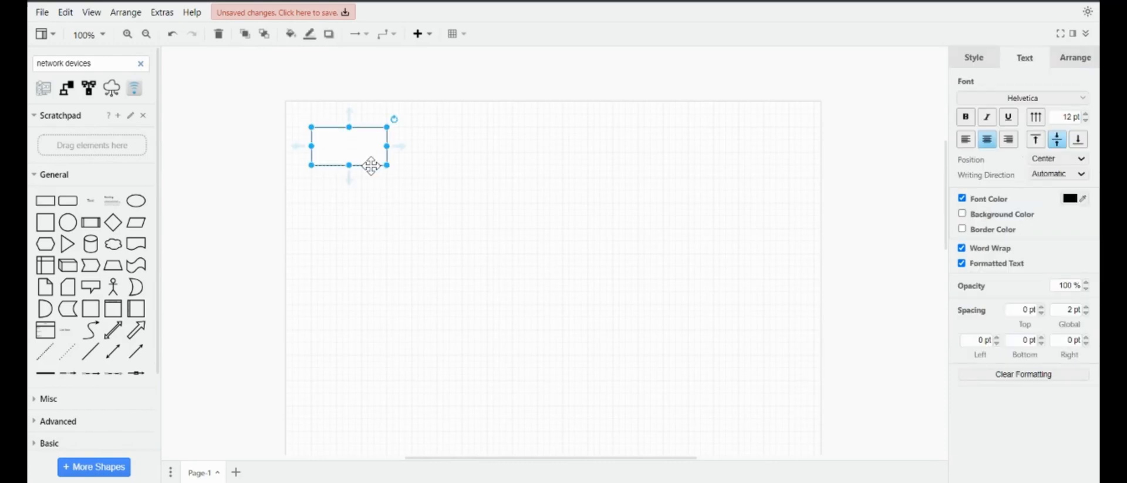
left_click_drag(388, 172, 612, 297)
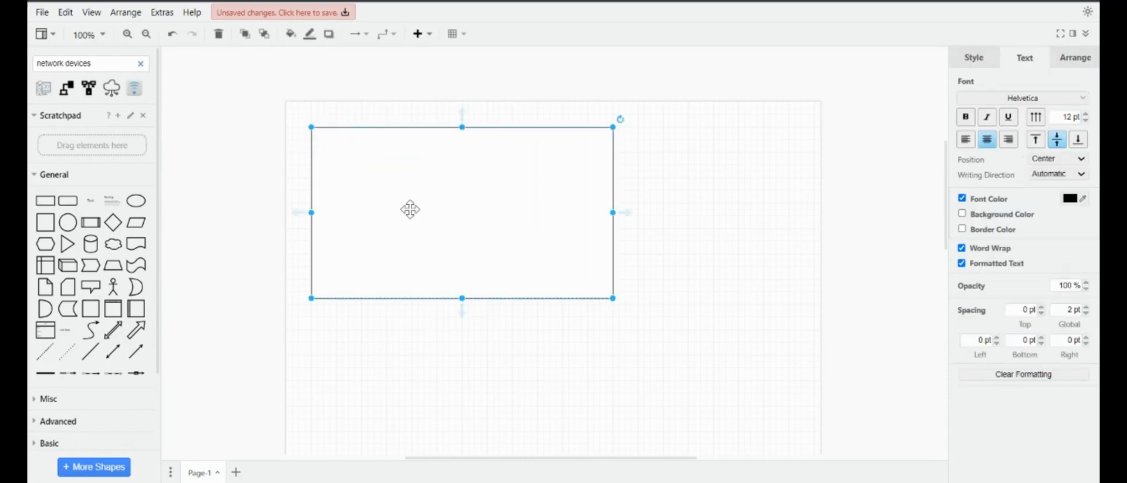
double_click(410, 210)
type("Servicer")
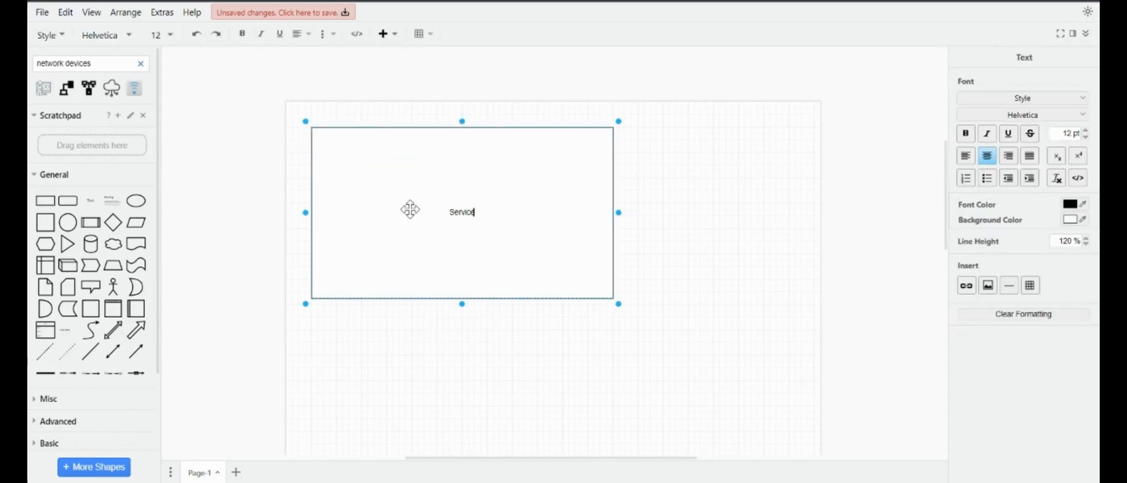
key("BackSpace")
type("Now Universe")
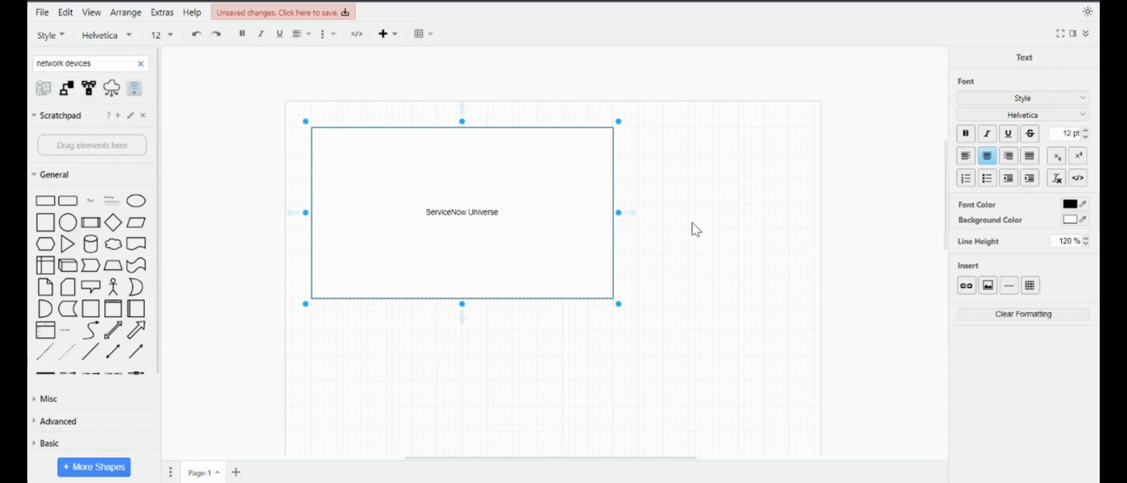
left_click(749, 229)
left_click(579, 213)
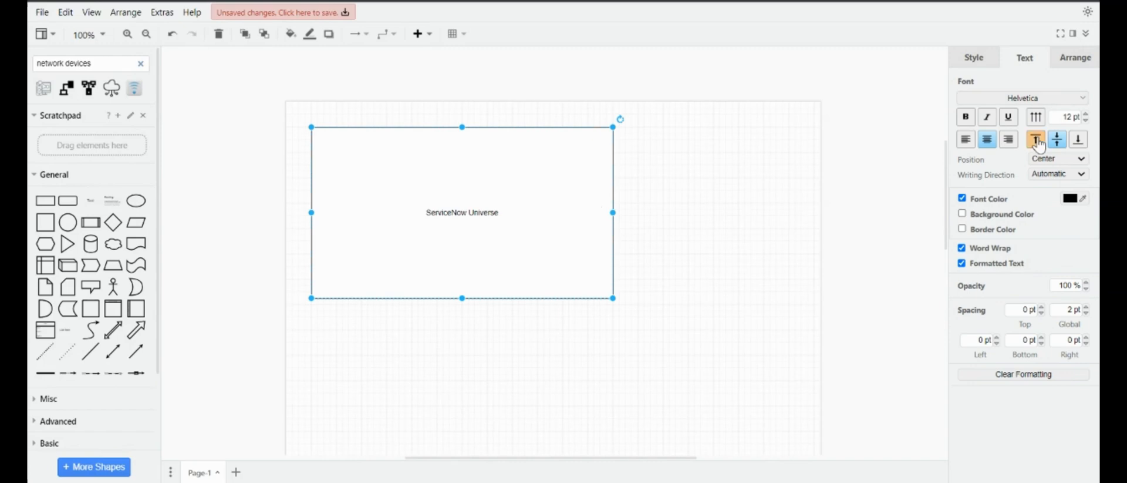
left_click(1036, 139)
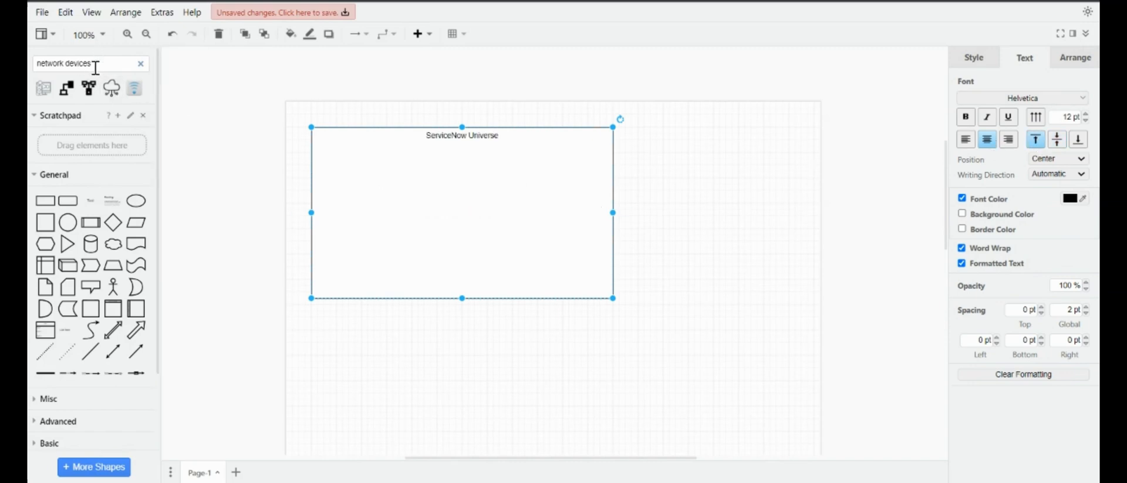
Step: Place the network devices icon at the left inside the ServiceNow Universe rectangle and label it "Network devices"
left_click_drag(43, 88, 321, 150)
type("Ne")
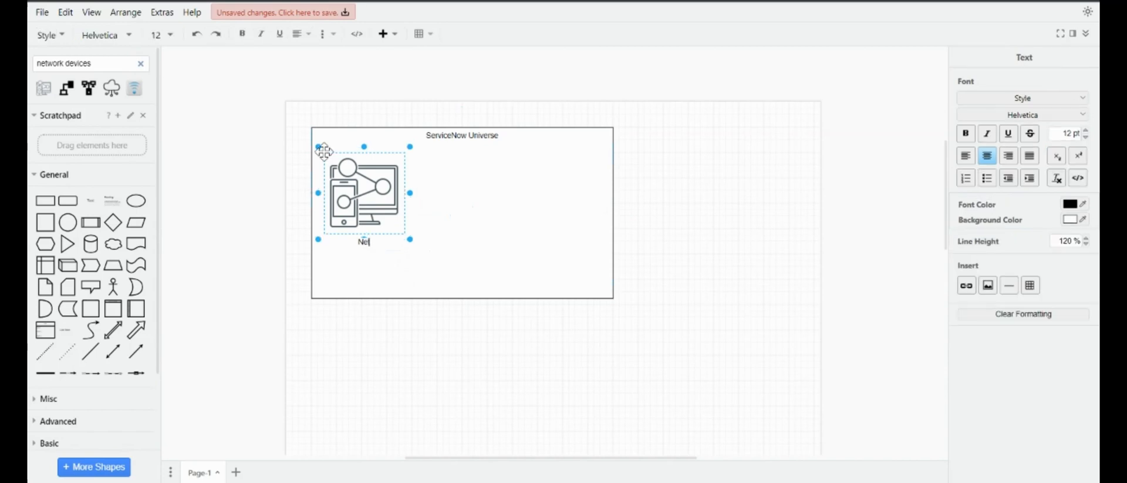
type("twork devices")
left_click(390, 345)
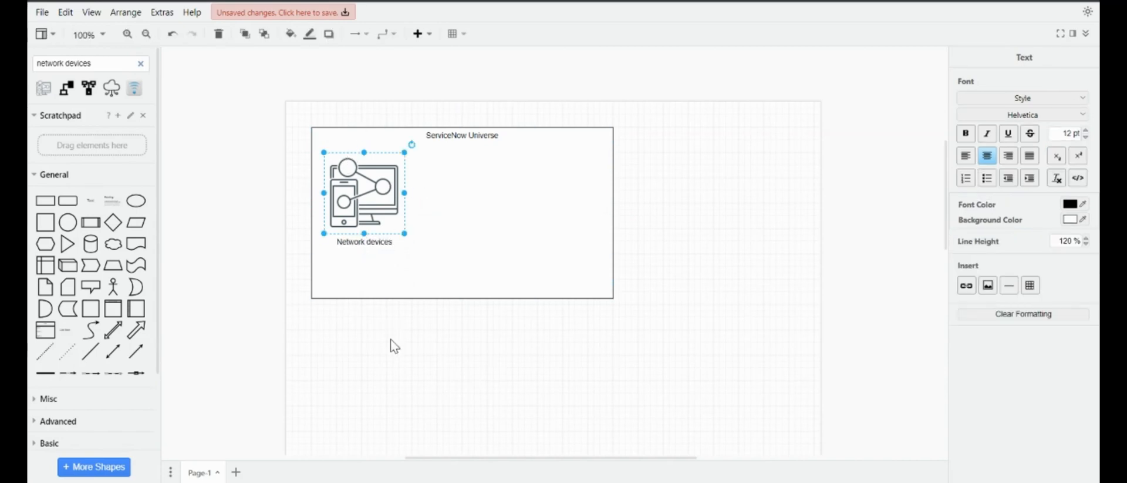
Step: Search the shapes for "computers", place a desktop computer icon beside the network devices icon and label it "Desktops"
double_click(106, 66)
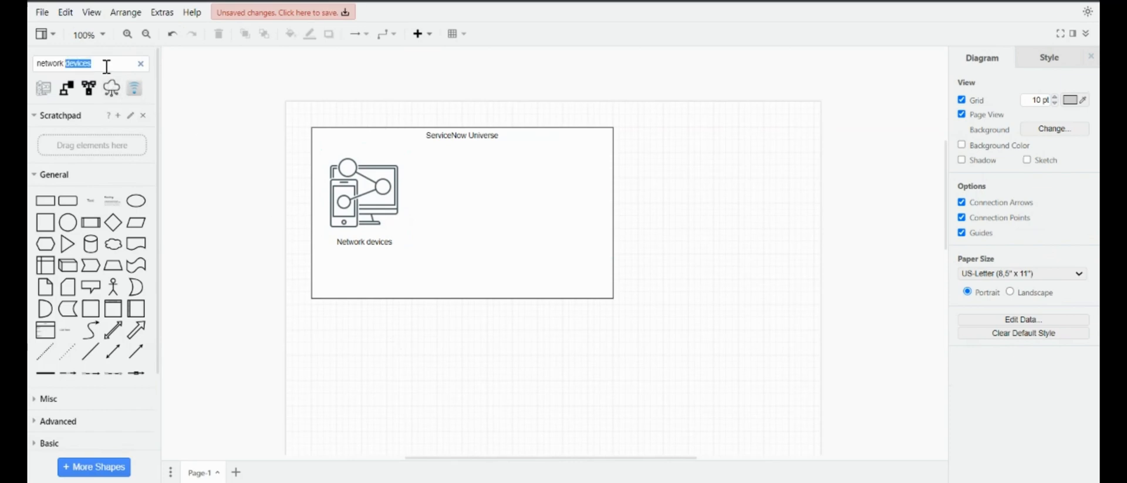
key("ctrl+a")
key("BackSpace")
type("computers")
key("Return")
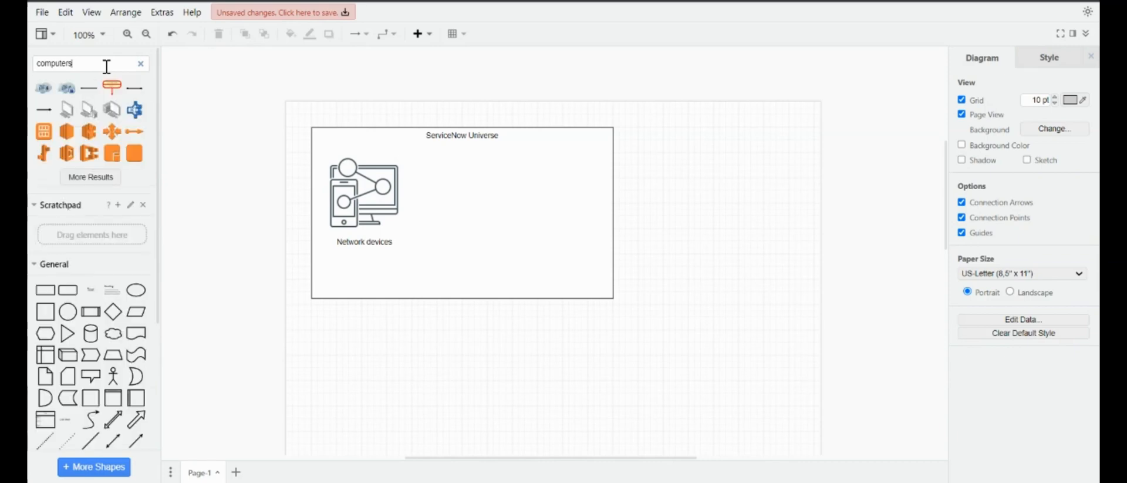
left_click_drag(62, 110, 432, 159)
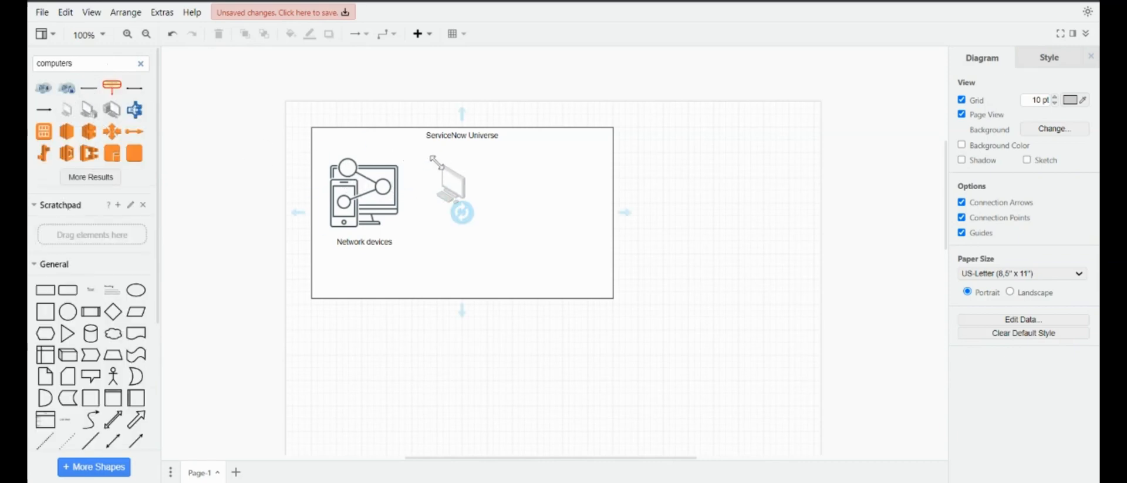
type("Desk")
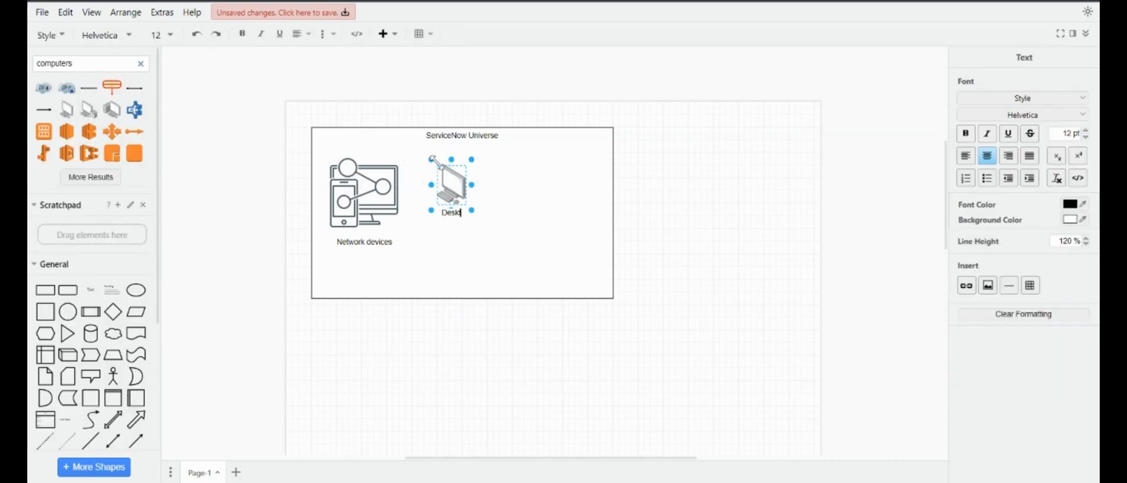
type("tops")
left_click(473, 314)
Step: Search the shapes for "laptops", place a laptop icon to the right of the desktop icon and label it "Laptops"
double_click(83, 67)
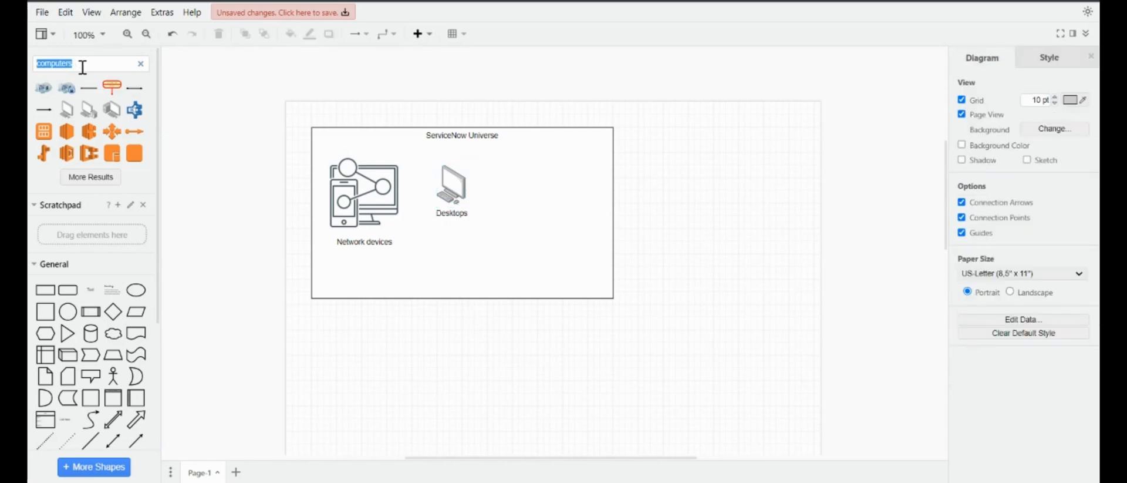
type("lap")
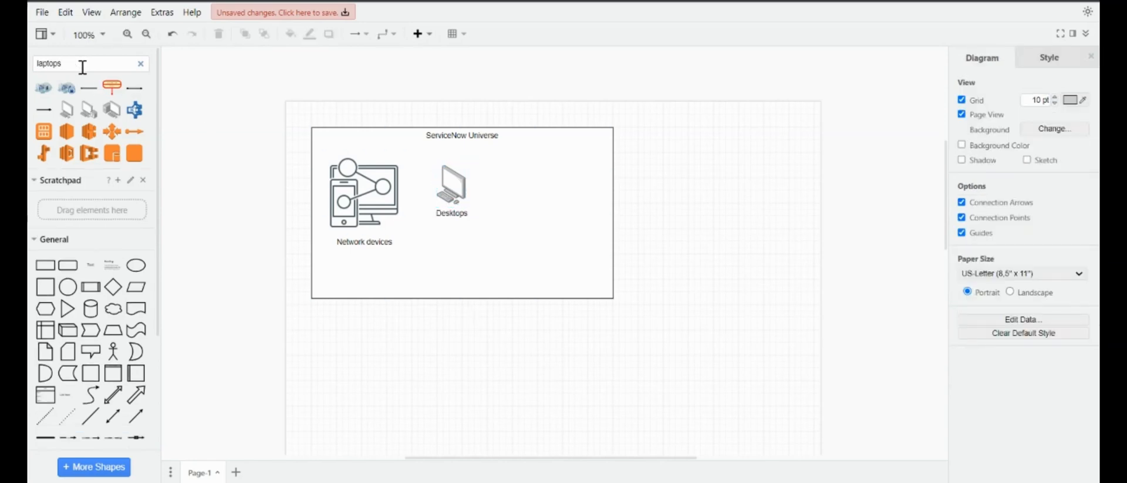
type("tops")
key("Return")
left_click_drag(43, 88, 492, 164)
type("Laptop")
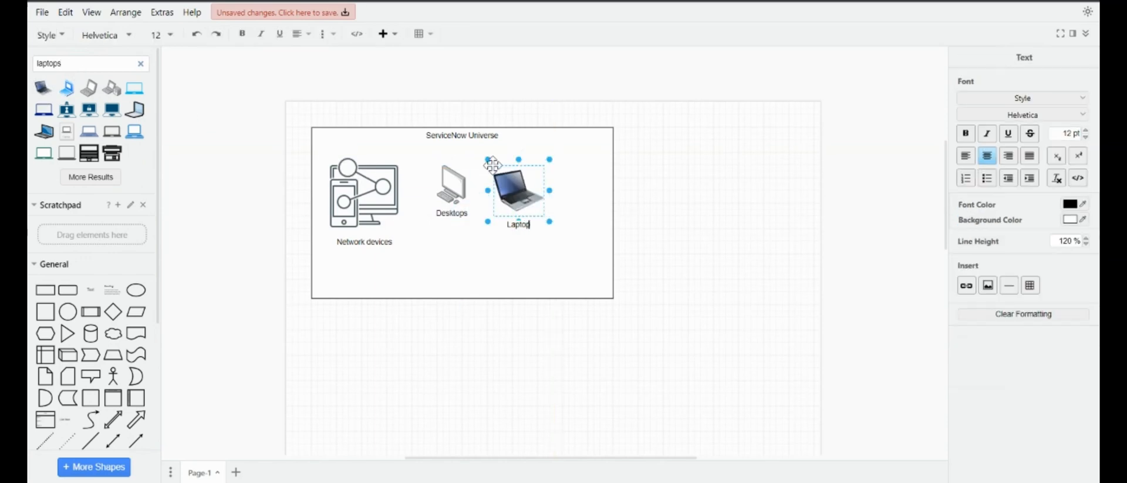
type("s")
left_click(651, 182)
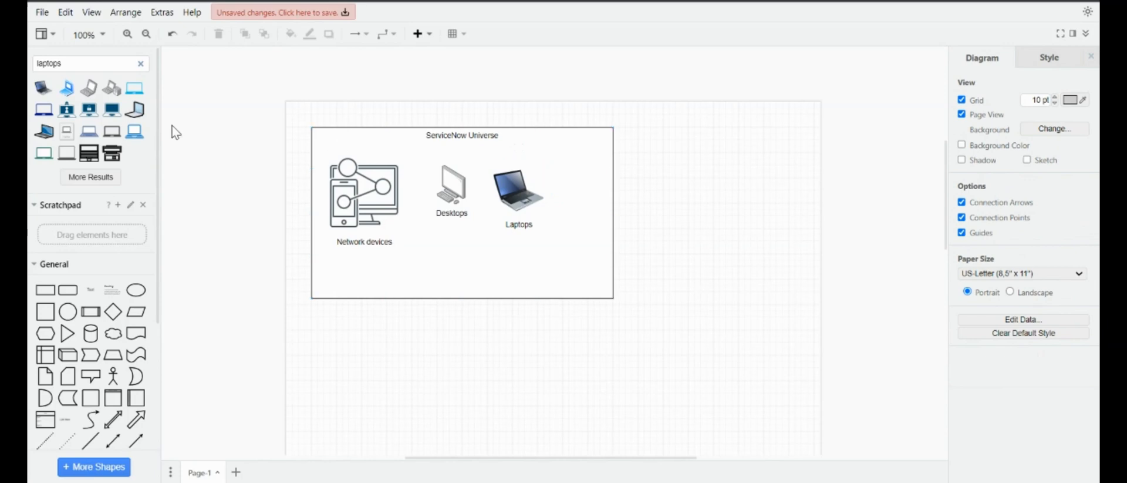
Step: Search the shapes for "Software", place the green cube icon in the rectangle's lower right corner and label it "Softwares"
double_click(74, 65)
type("Software")
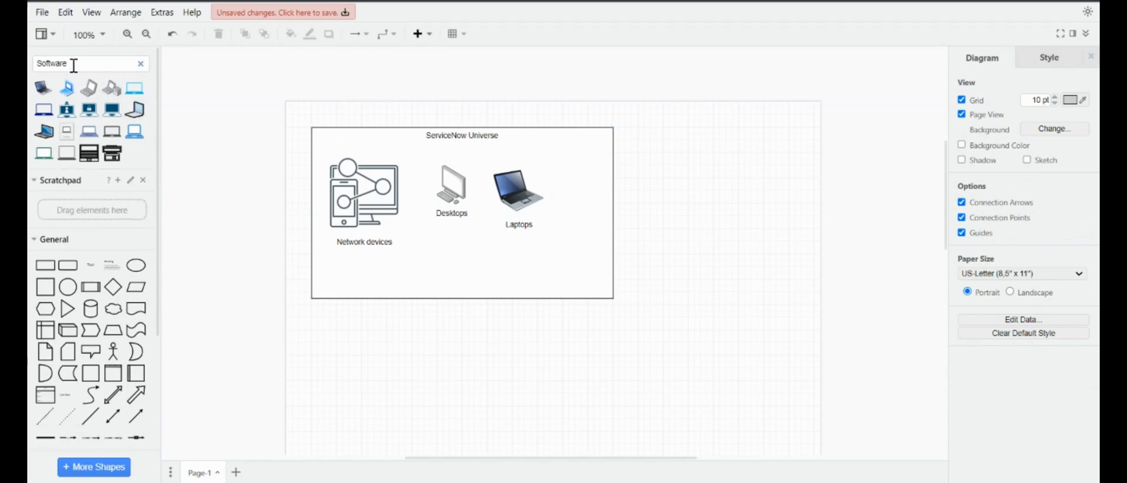
key("Return")
left_click_drag(89, 88, 504, 271)
left_click_drag(473, 244, 543, 232)
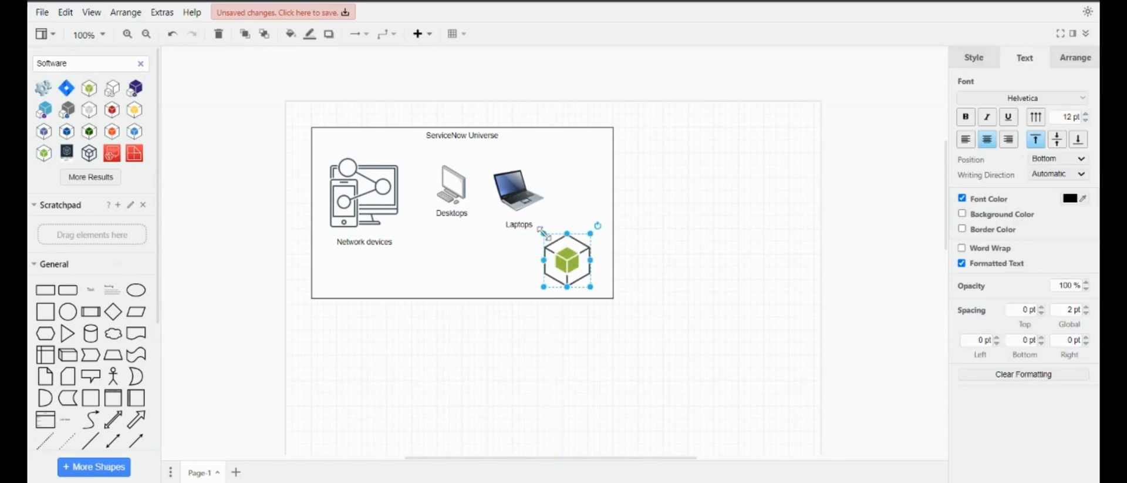
type("Softw")
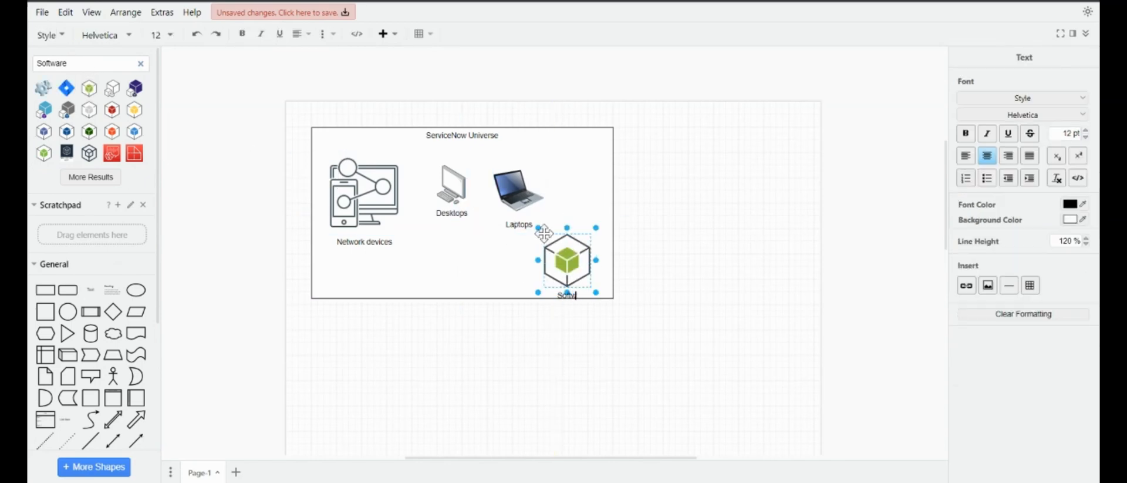
type("ares")
left_click(646, 240)
Step: Extend the ServiceNow Universe rectangle slightly downward so it encloses the Softwares label
left_click(487, 258)
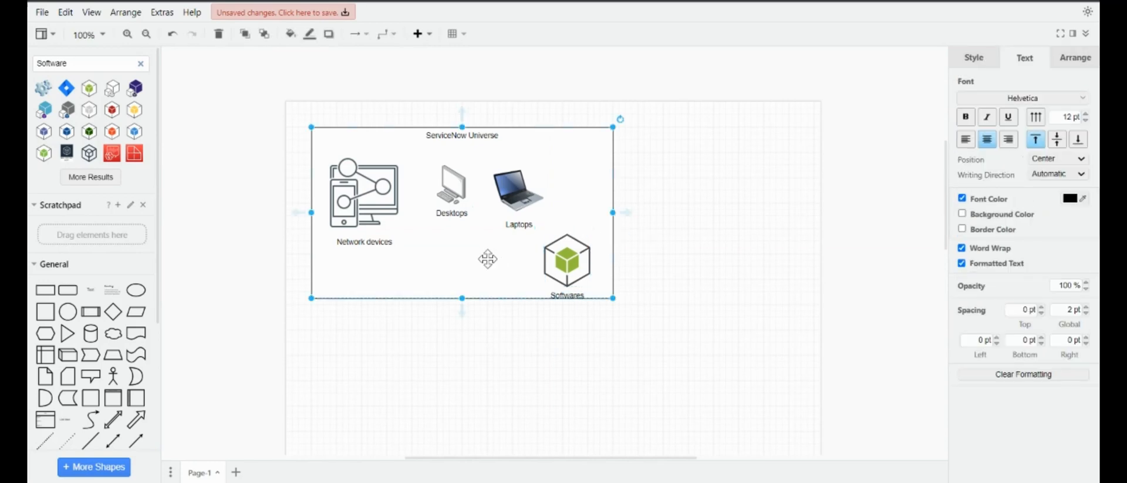
left_click_drag(462, 297, 462, 310)
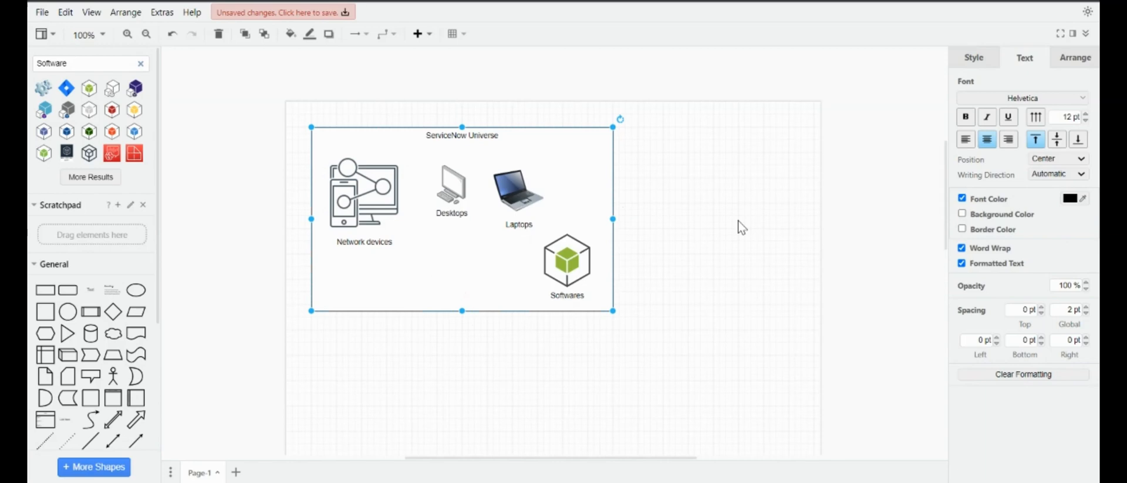
left_click(399, 359)
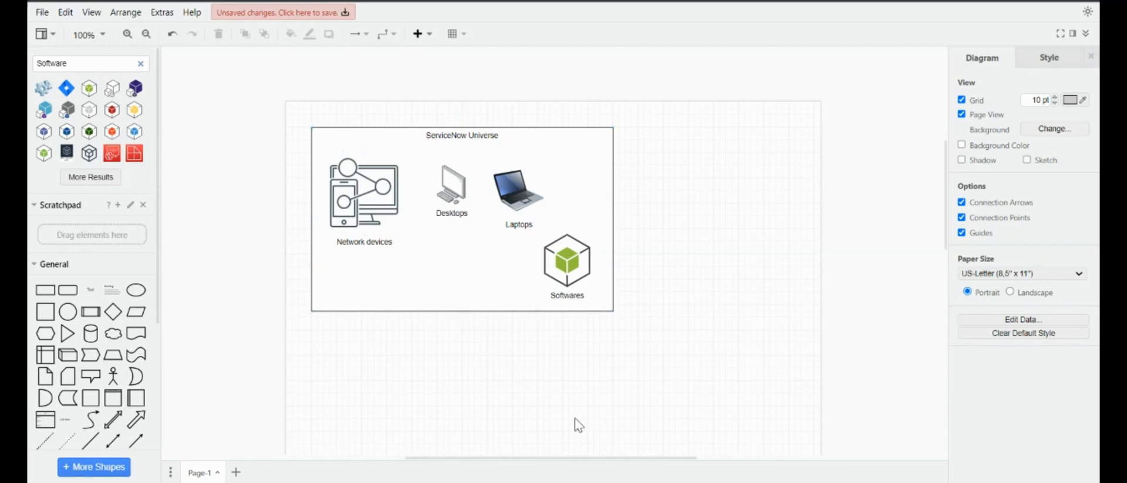
left_click(530, 202)
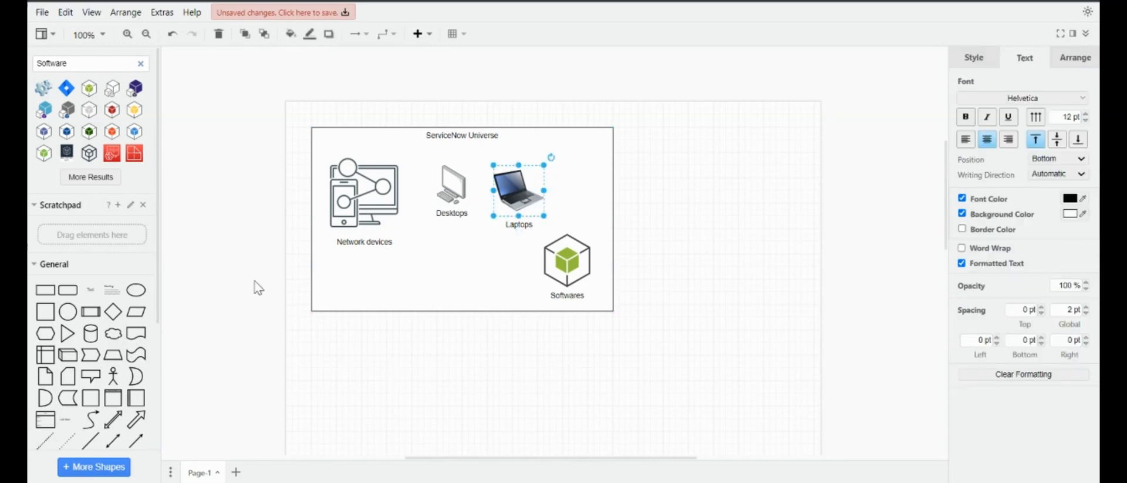
left_click_drag(90, 289, 333, 363)
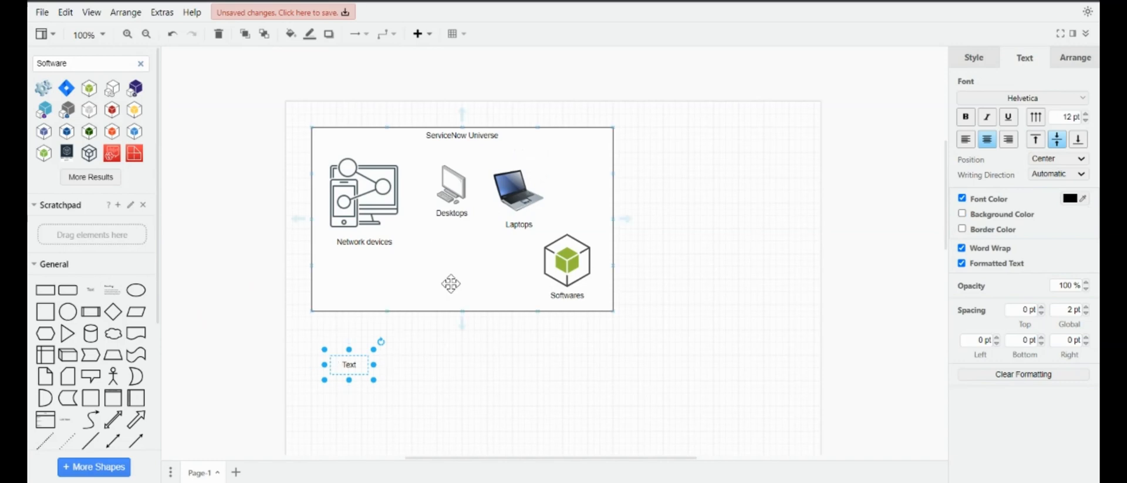
key("Delete")
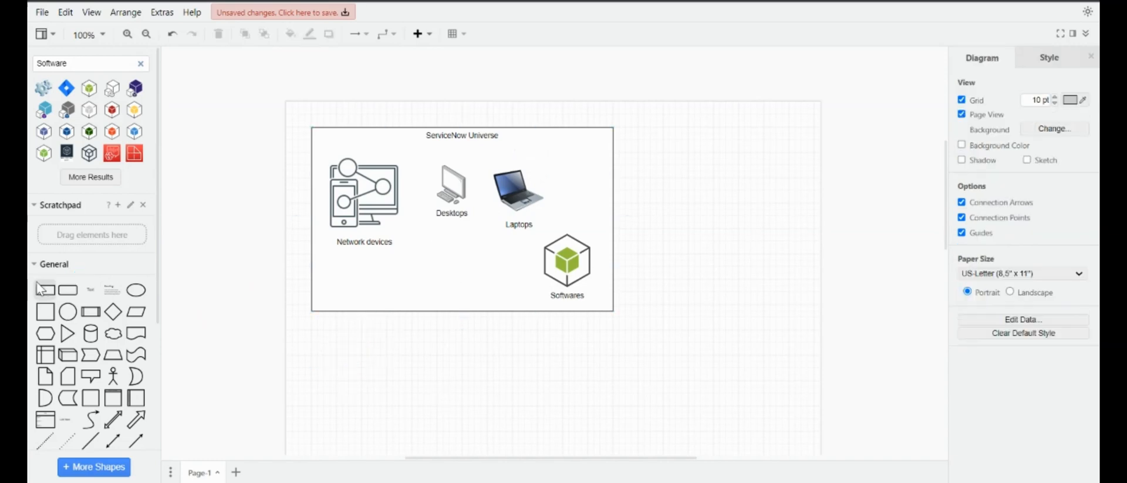
Step: Add a small rectangle below the ServiceNow Universe box and connect its top to the Laptops icon with an arrow
left_click_drag(45, 289, 356, 370)
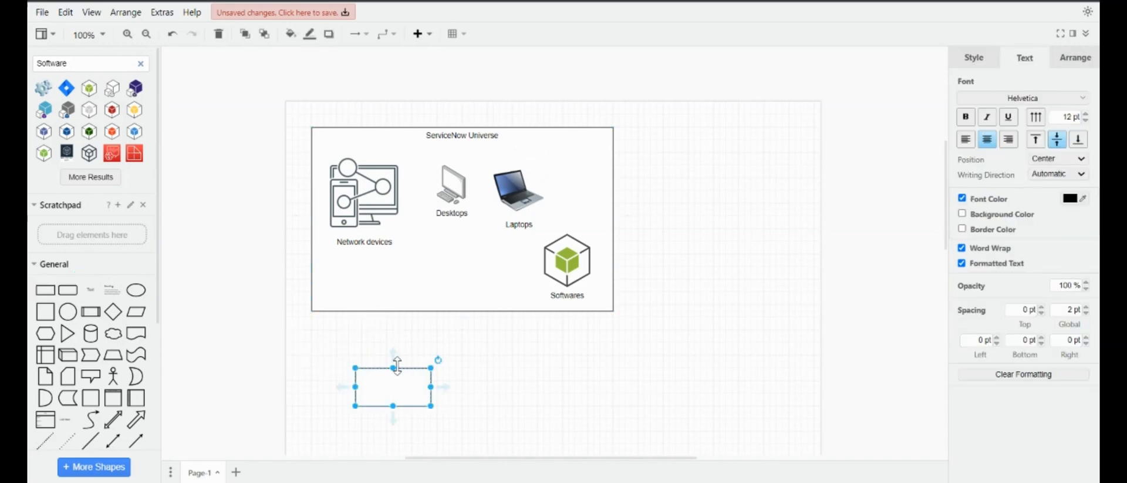
left_click(421, 343)
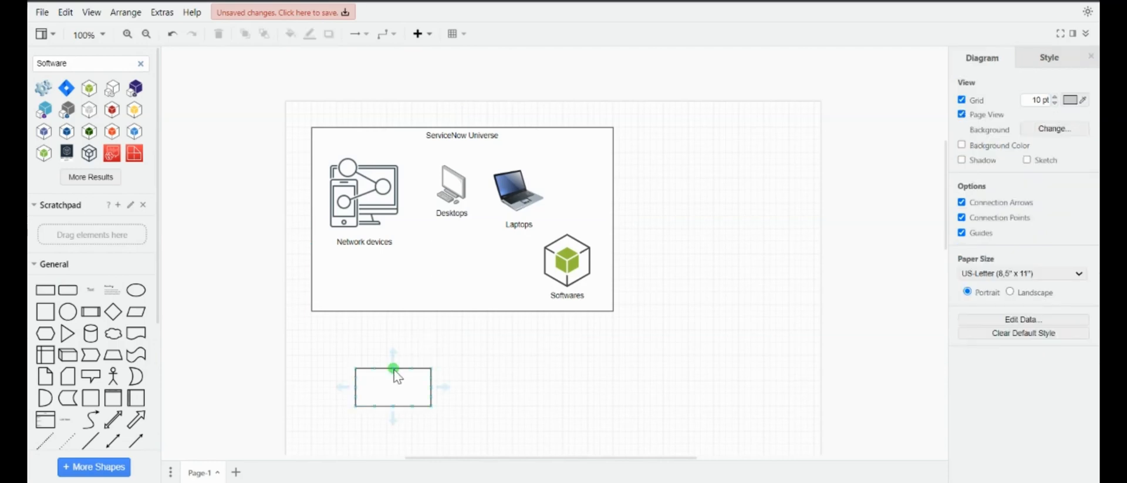
left_click_drag(393, 352, 500, 210)
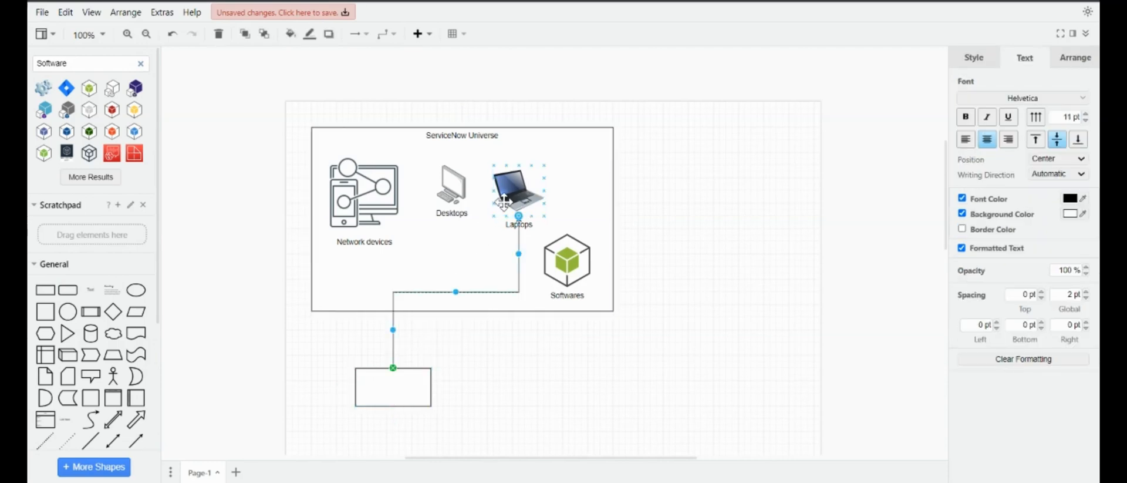
left_click(487, 352)
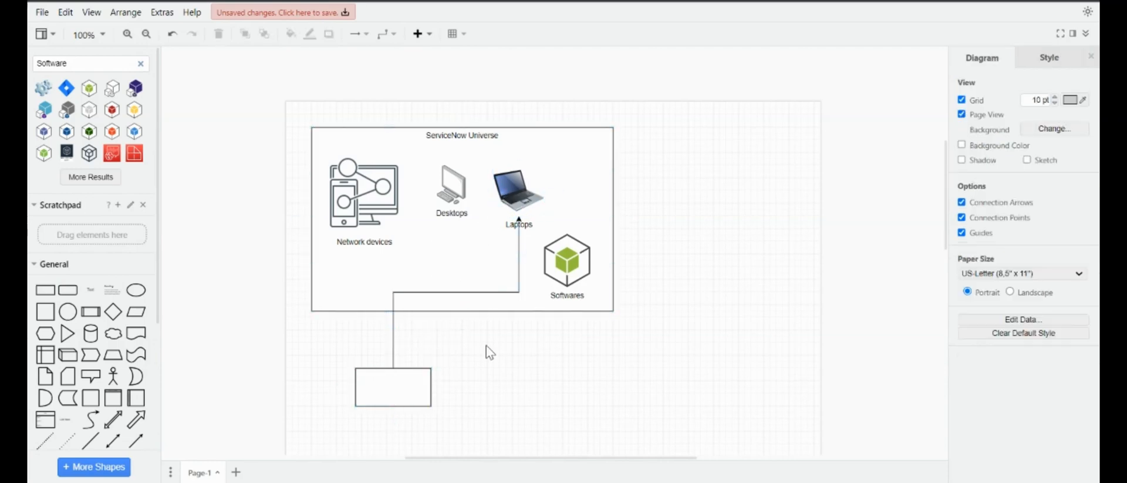
Step: Label the connector between the small rectangle and the Laptops icon "Reads"
left_click(450, 291)
type("Reads")
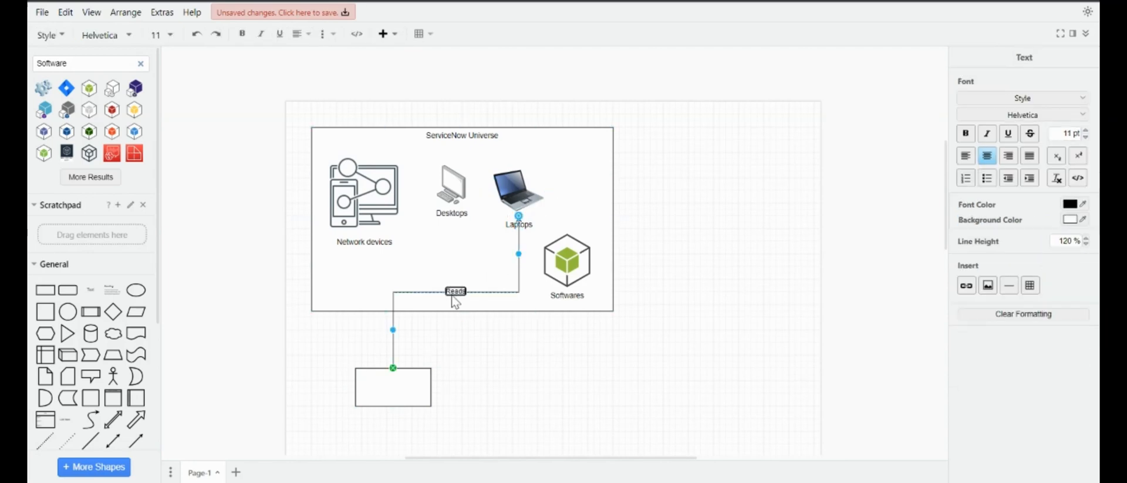
left_click(500, 385)
Step: Label the small rectangle below the ServiceNow Universe box "LAPTOP-123"
left_click(376, 397)
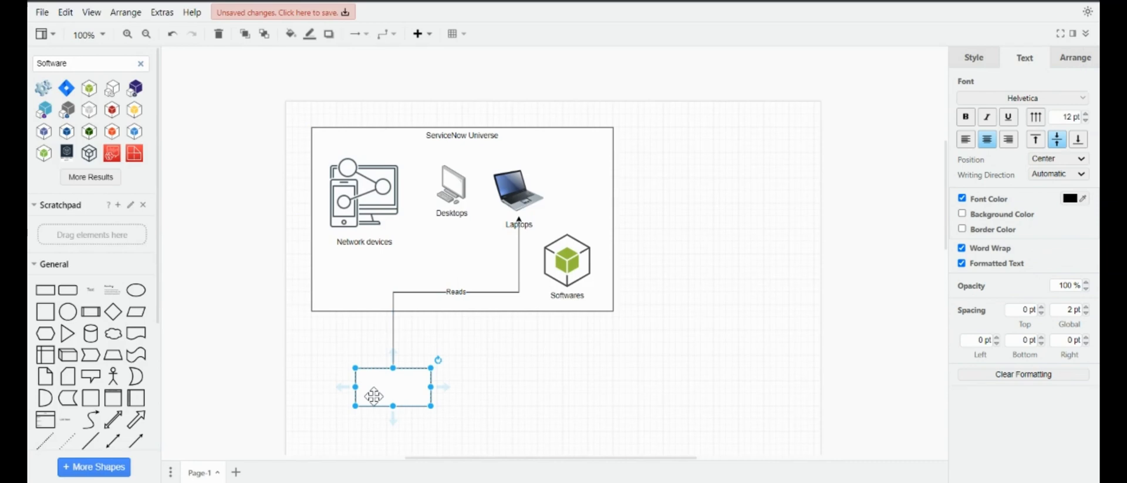
type("LA")
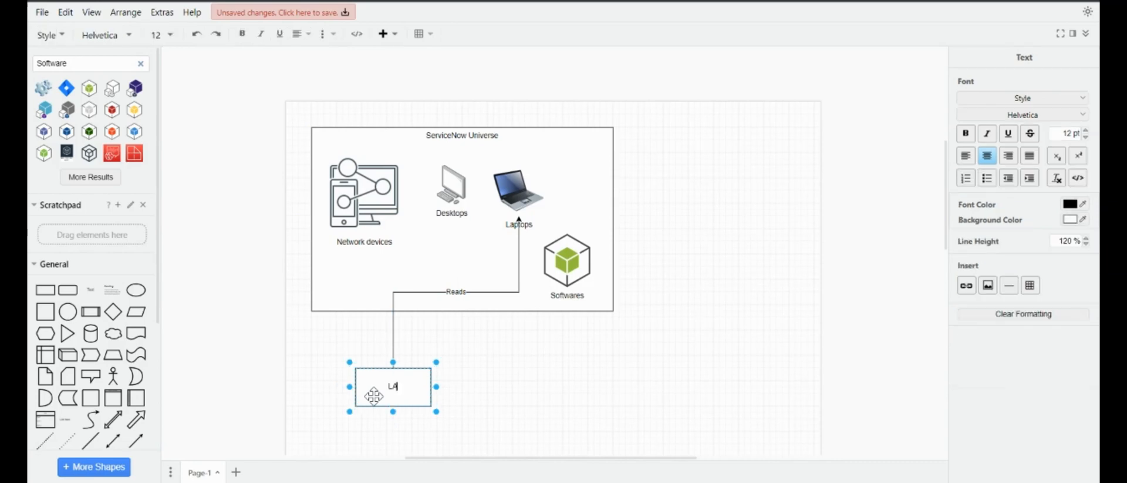
type("PTOP")
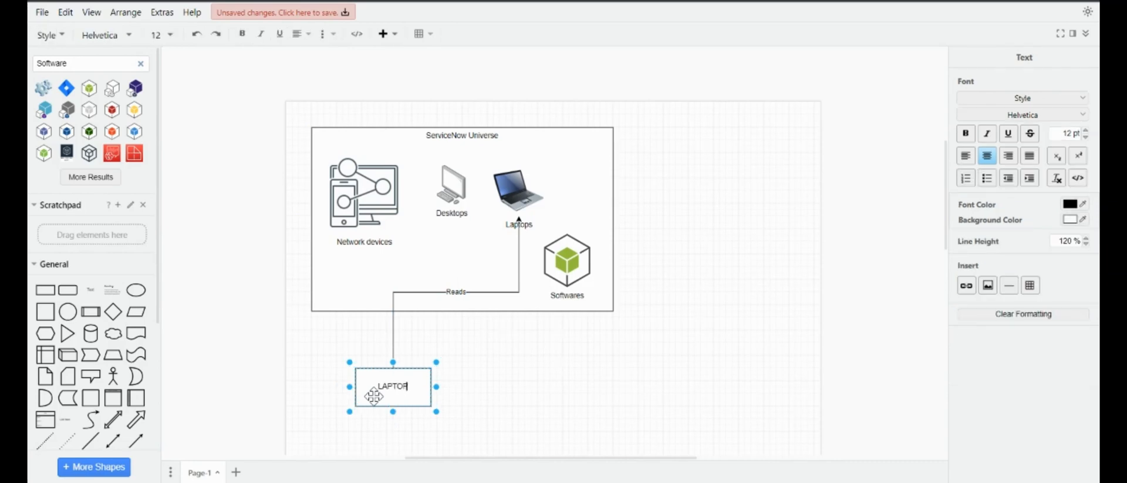
type("-123")
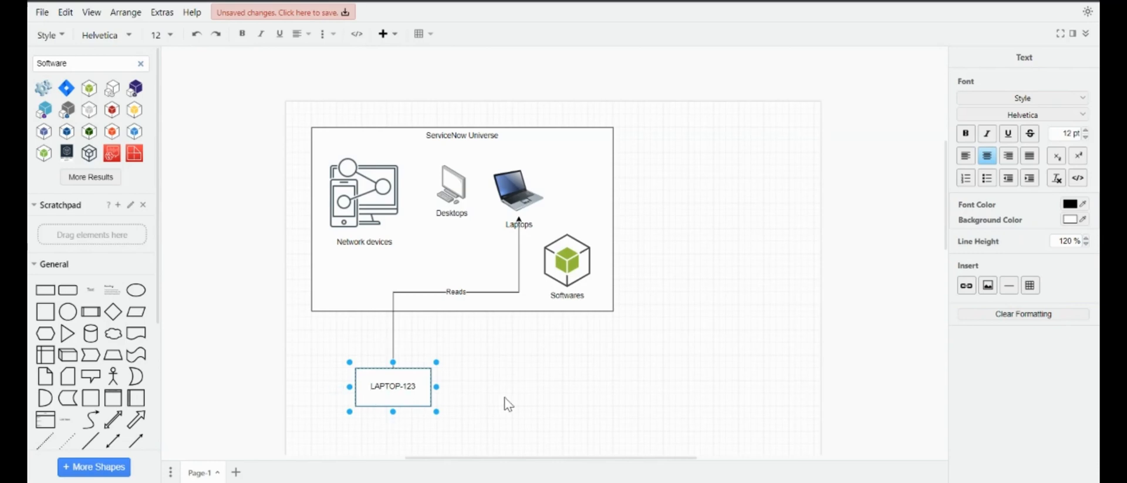
left_click(515, 404)
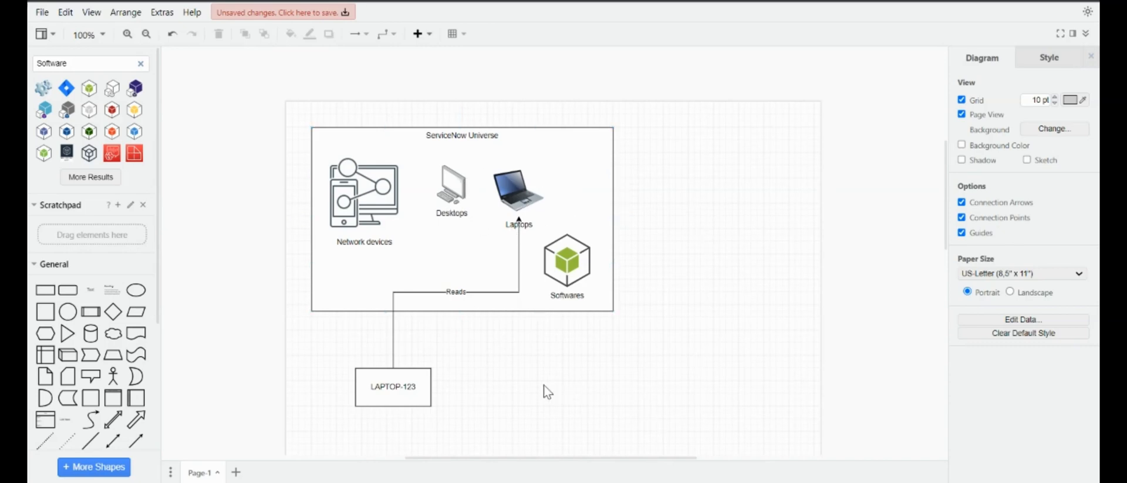
Step: Add a rectangle labelled "ServiceNow Discovery" on two lines and place it below and slightly left of the LAPTOP-123 box
mouse_move(43, 293)
left_click_drag(43, 293, 329, 405)
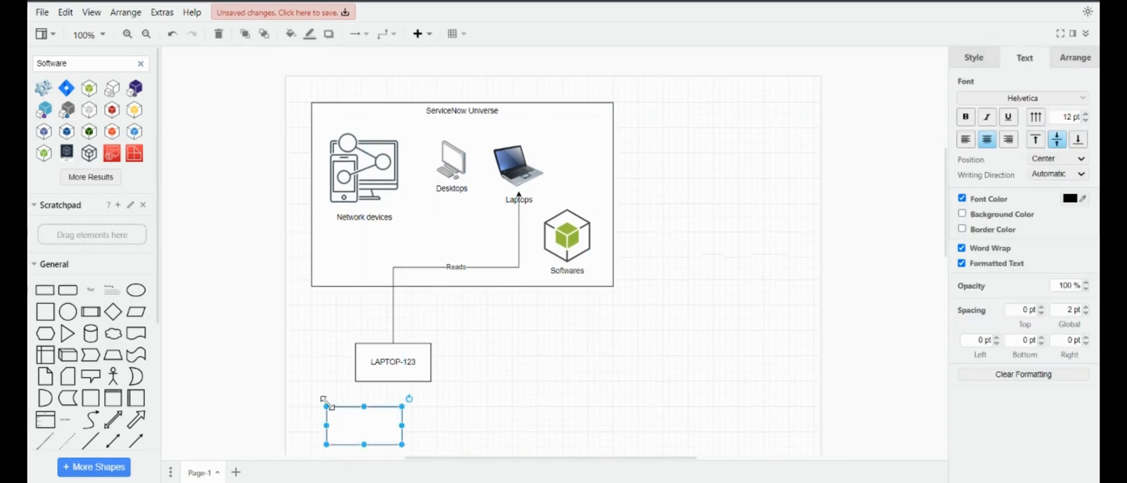
scroll(529, 408, "down", 3)
key("F2")
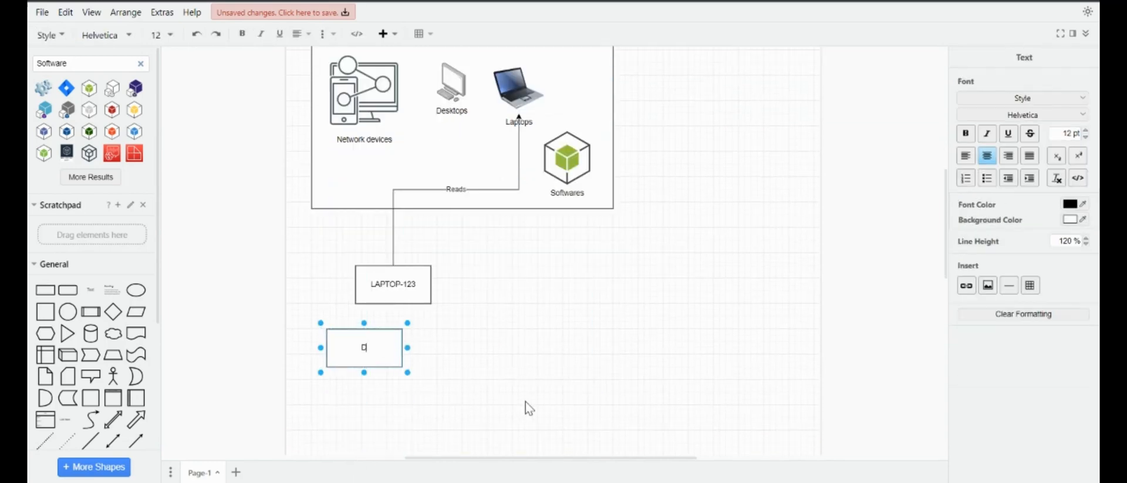
type("ServiceNow")
key("Return")
type("Discovery")
left_click(520, 362)
left_click_drag(382, 352, 367, 380)
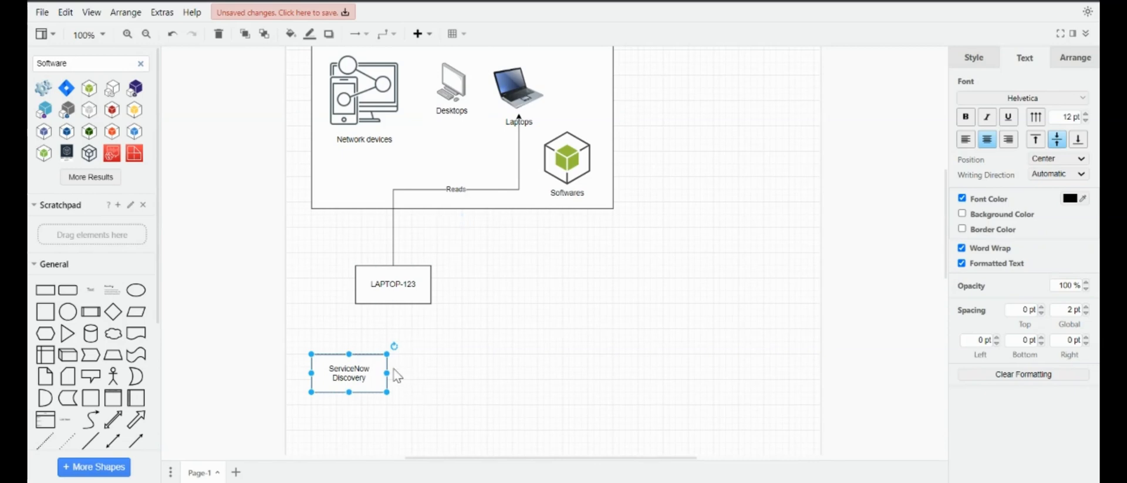
left_click(448, 377)
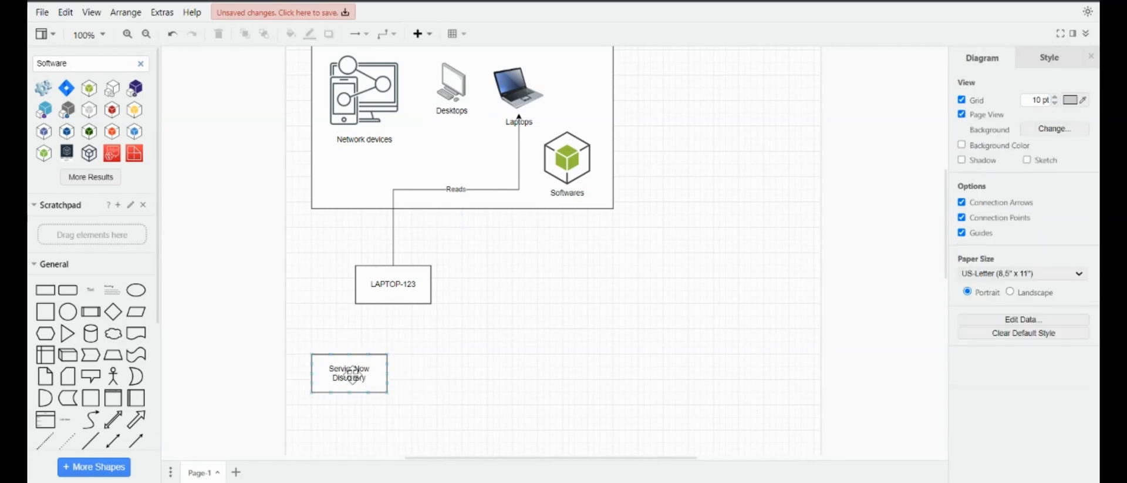
Step: Add a rectangle labelled "SCCM" to the right of the ServiceNow Discovery box, aligned in the same row
left_click_drag(43, 293, 431, 354)
type("SCCM")
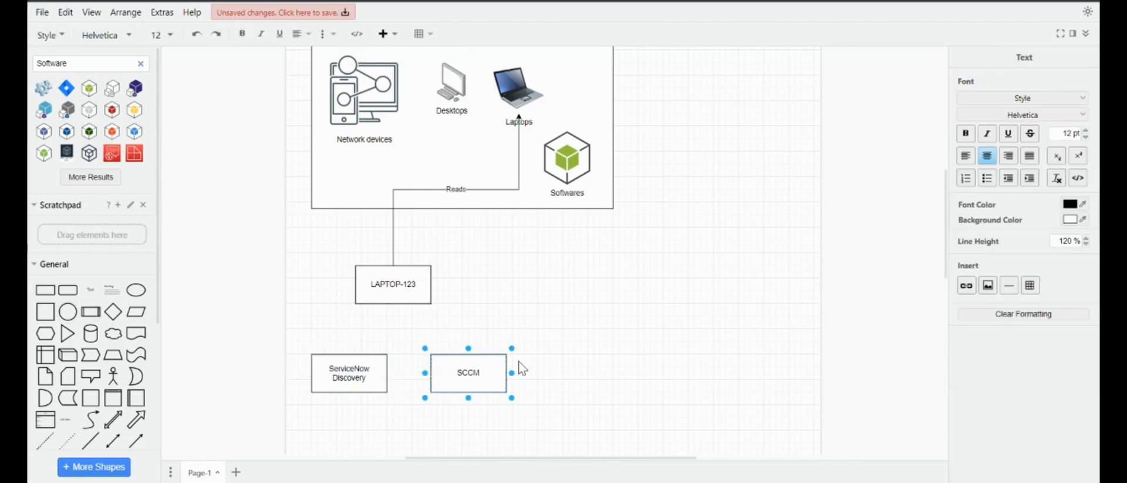
left_click(573, 375)
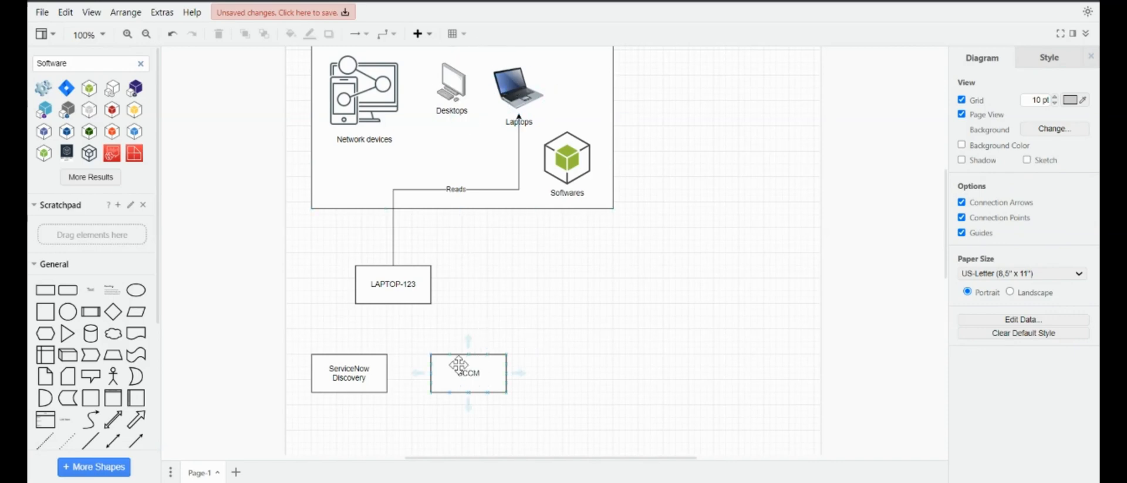
Step: Add a rectangle labelled "Excel" and "Manual import" on two lines to the right of the SCCM box
left_click_drag(46, 290, 573, 350)
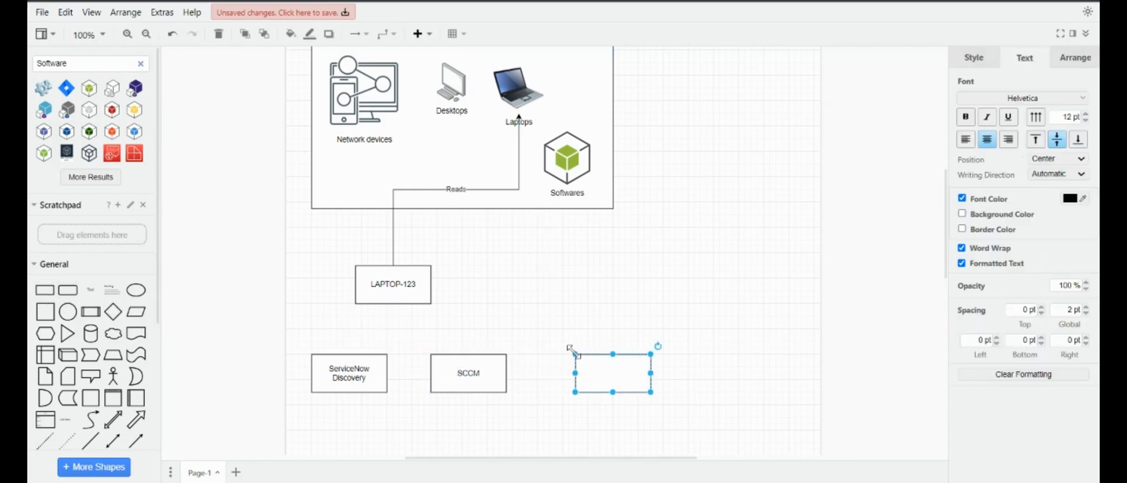
type("Excel")
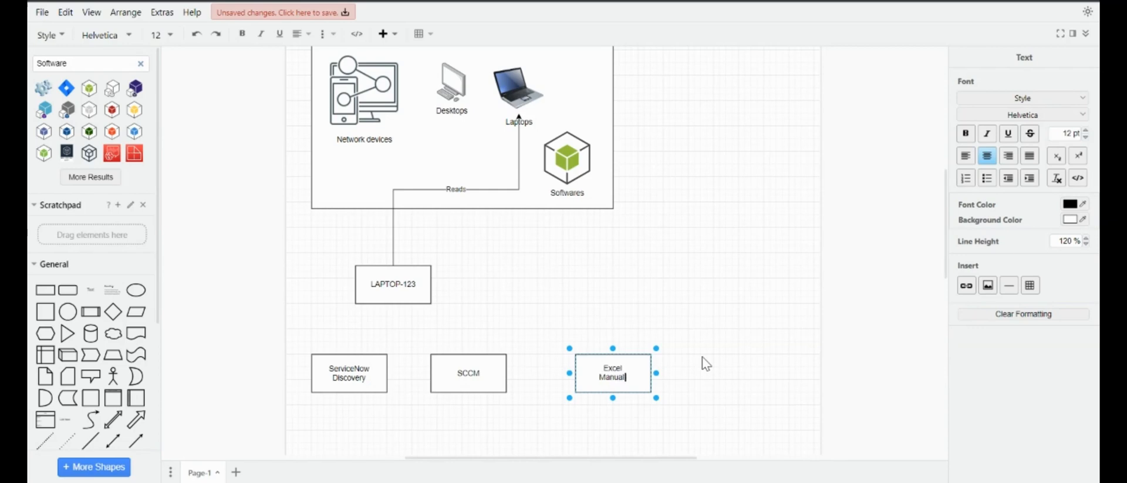
type("import")
left_click(698, 364)
Step: Add a rectangle labelled "Script" to the right of the Excel Manual import box in the same row
left_click_drag(45, 290, 705, 358)
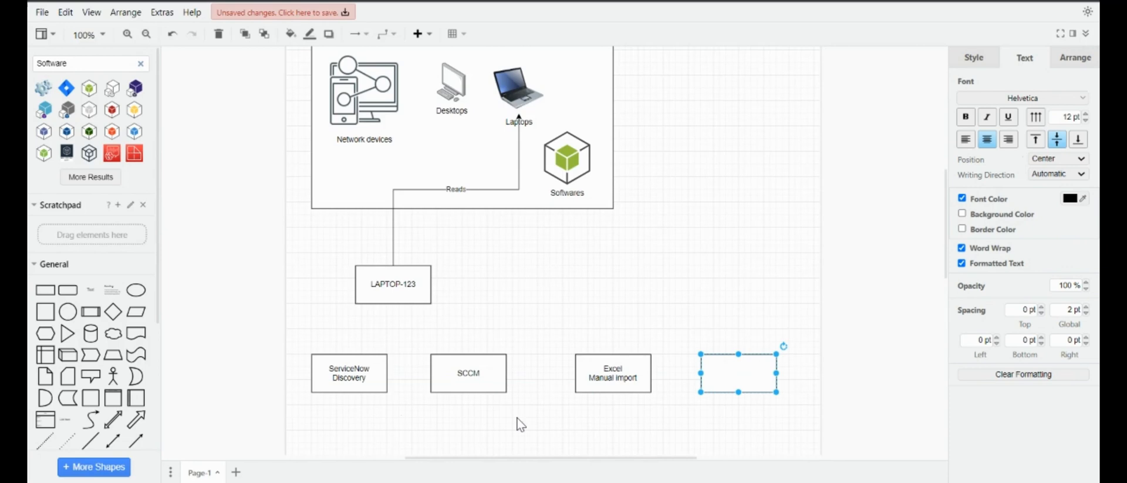
key("F2")
type("Script")
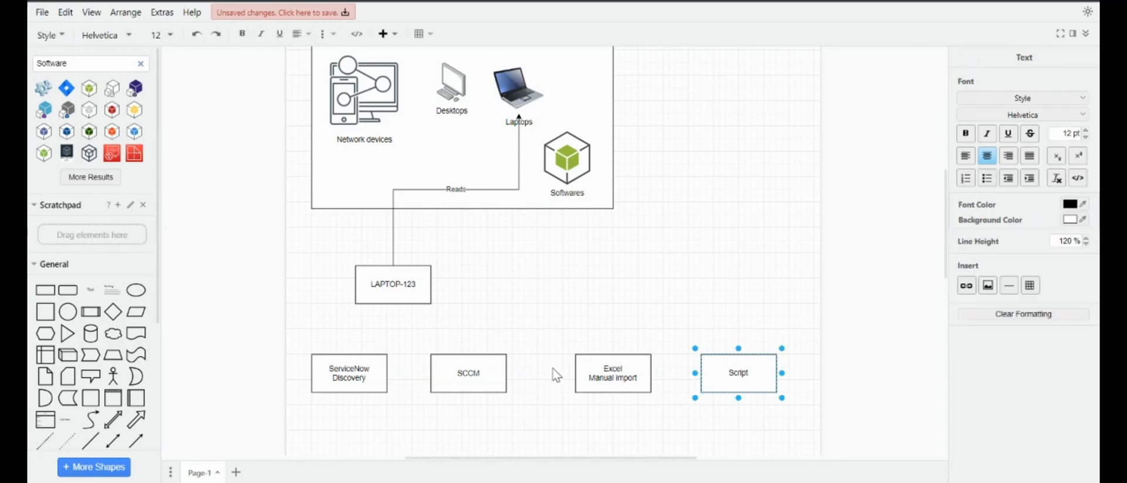
left_click(675, 297)
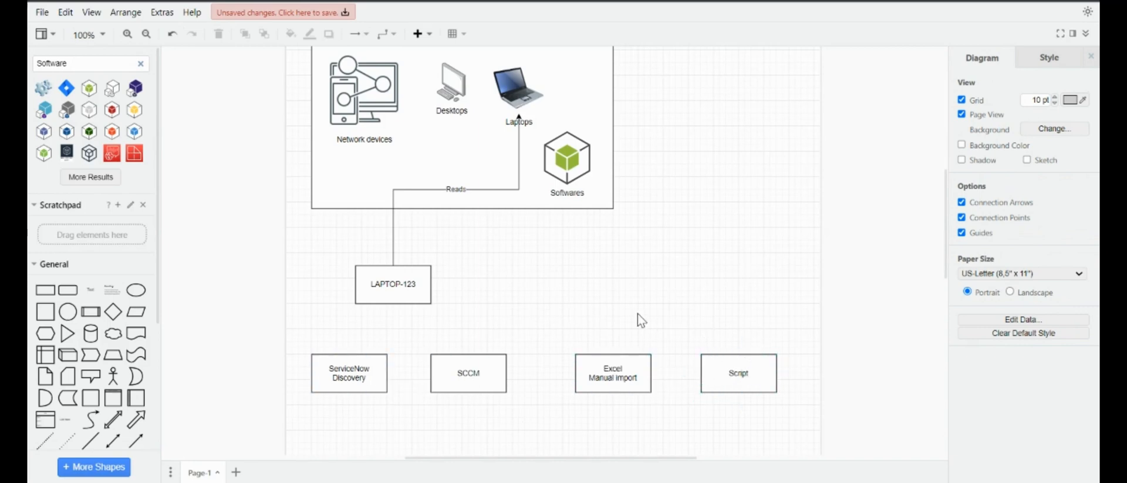
Step: Add a rectangle centred below the row of four source boxes and begin its label for the computer class
scroll(641, 319, "down", 1)
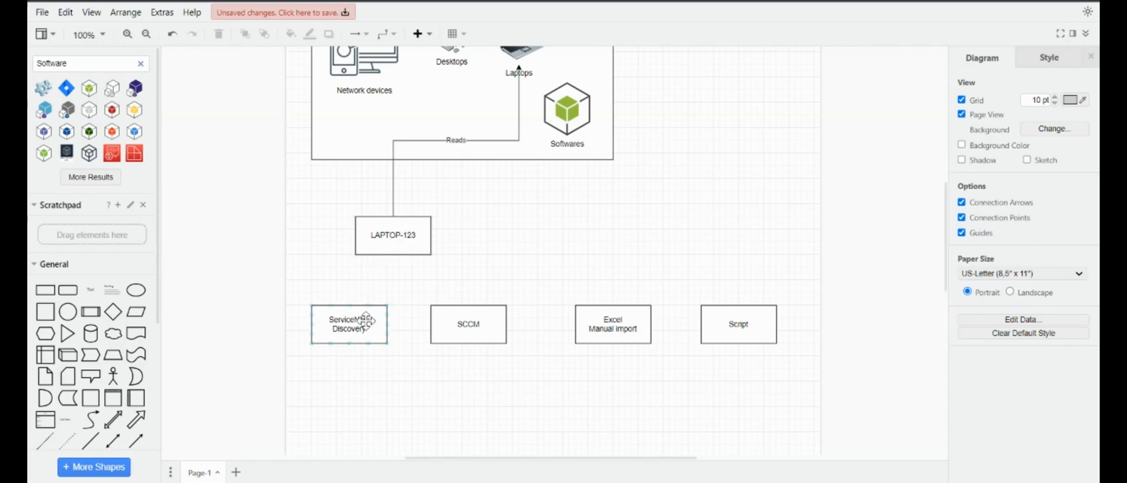
scroll(364, 353, "down", 1)
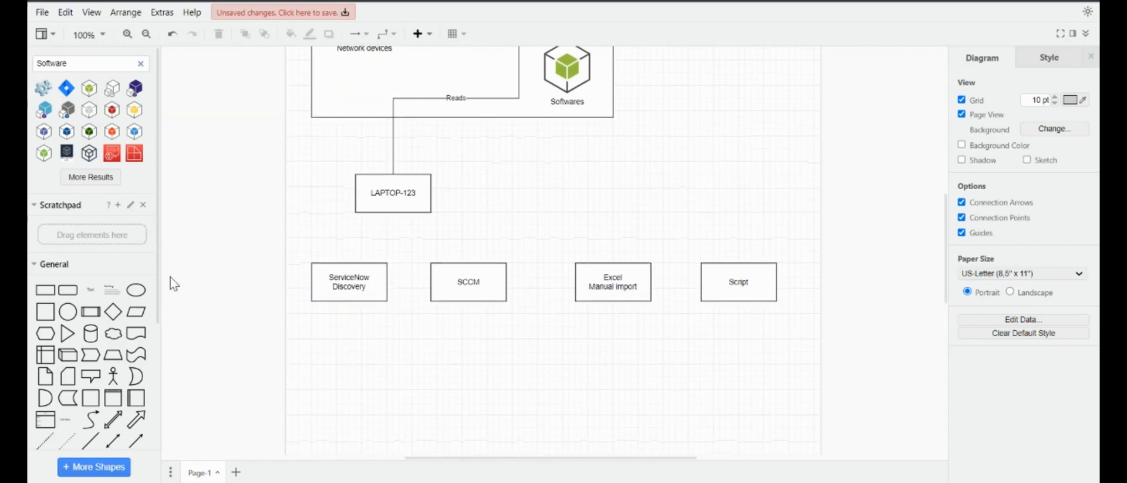
left_click_drag(45, 289, 516, 395)
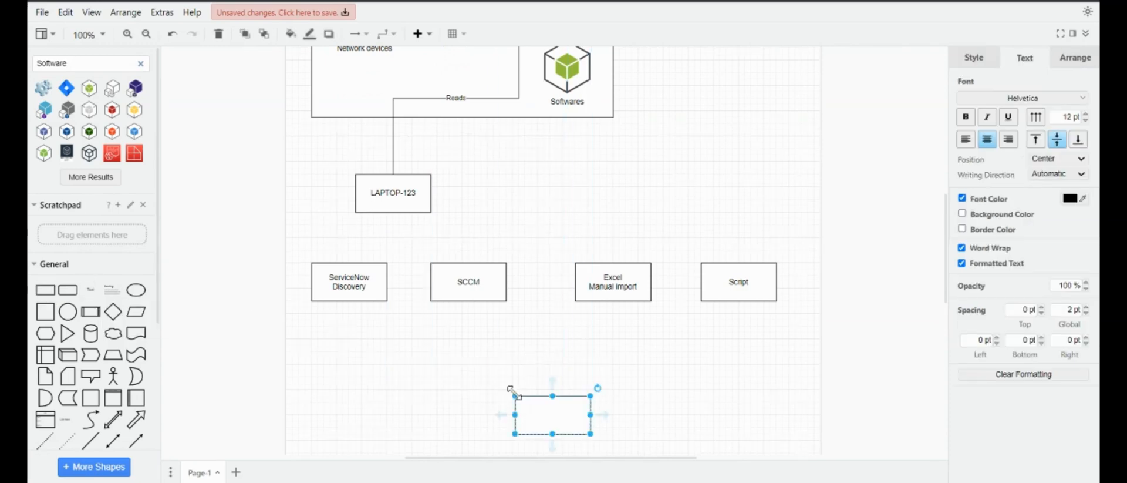
type("Com")
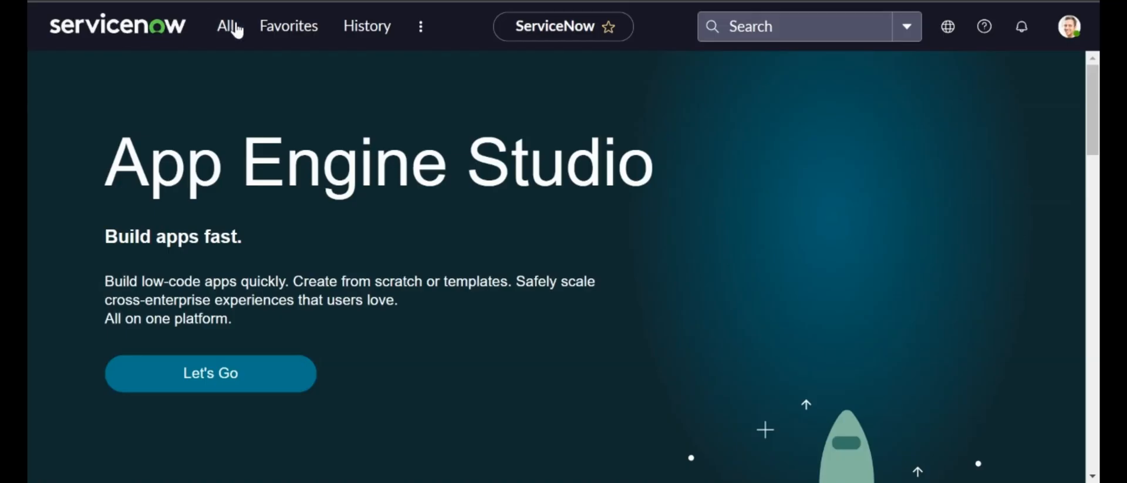
Step: Switch to ServiceNow, filter the navigator for "computer" and open Computers under the Configuration base items
left_click(237, 31)
left_click(161, 77)
type("comp")
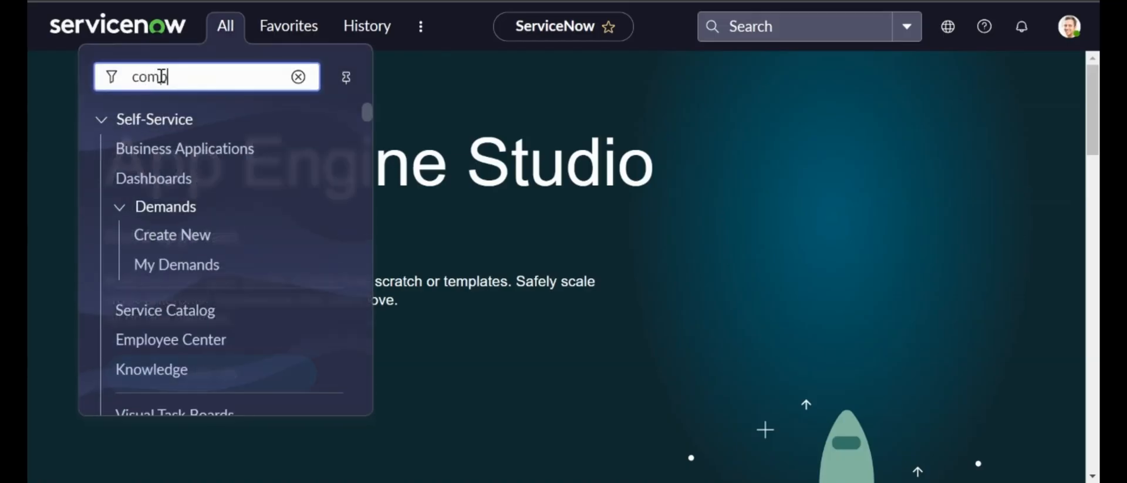
type("uter")
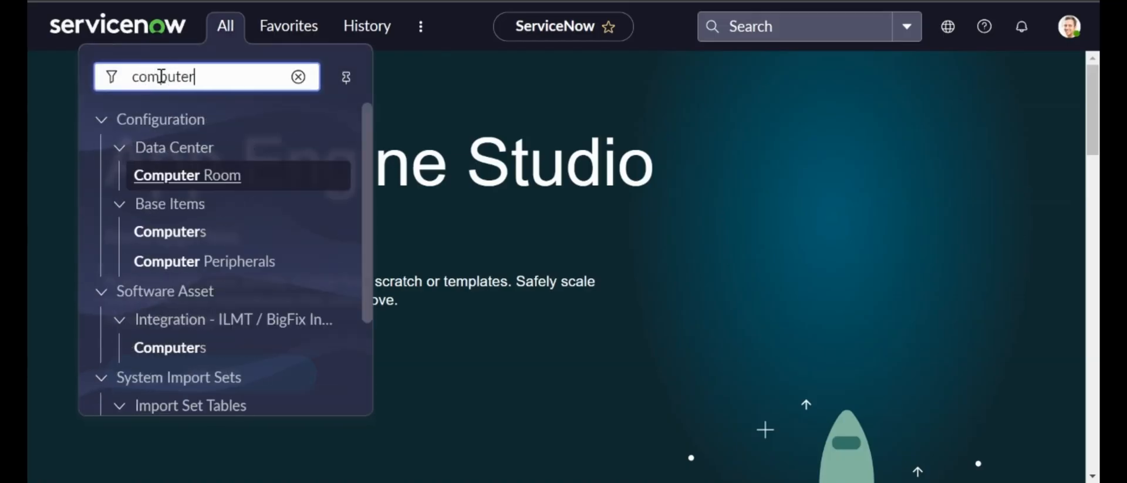
left_click(174, 232)
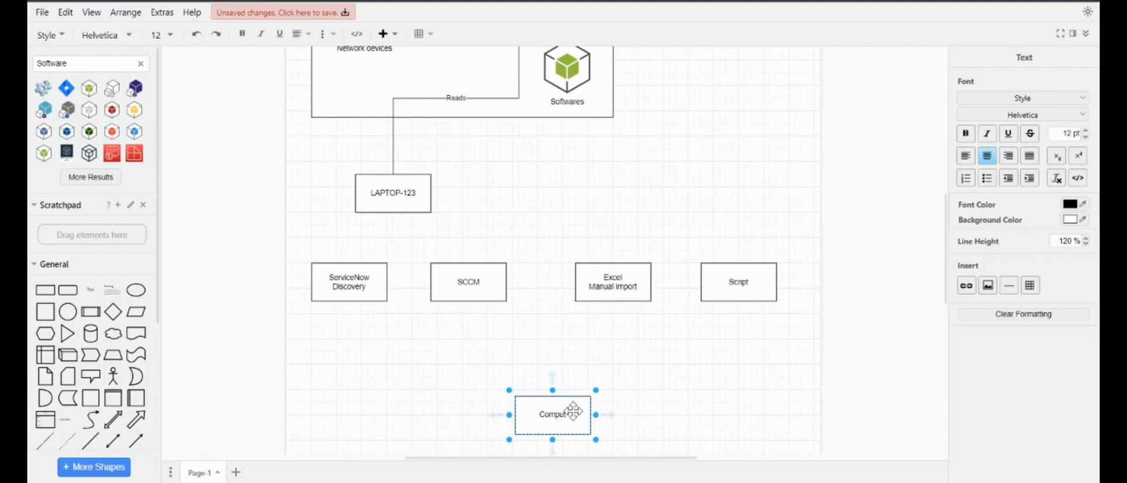
Step: Back in the diagram, complete the new rectangle's label as "Computer" with "cmdb_ci_computer" on the second line
type("er")
key("Return")
type("cmdb_ci_computer")
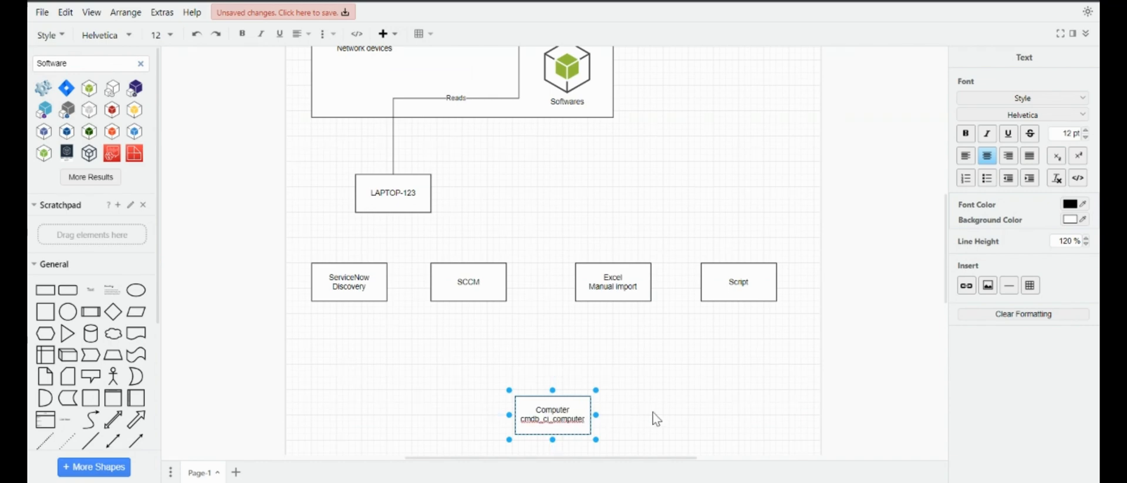
left_click(656, 418)
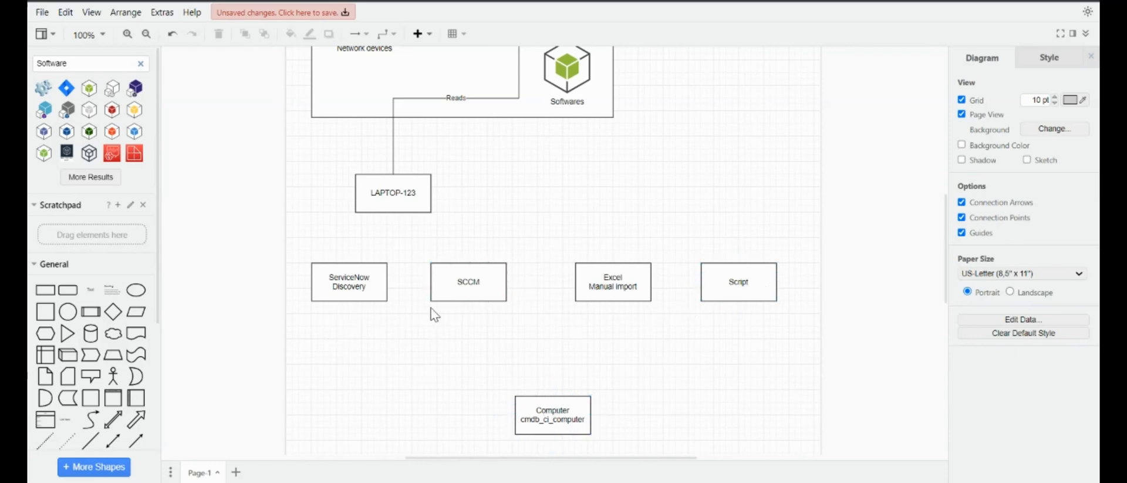
Step: Connect the top of the ServiceNow Discovery box to the bottom of the LAPTOP-123 box with an arrow
left_click(349, 282)
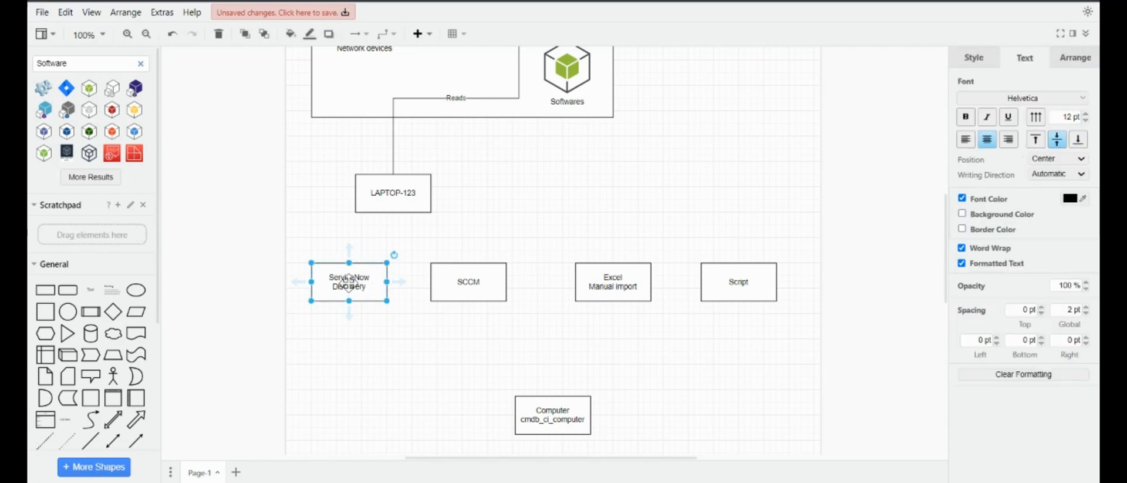
left_click(377, 258)
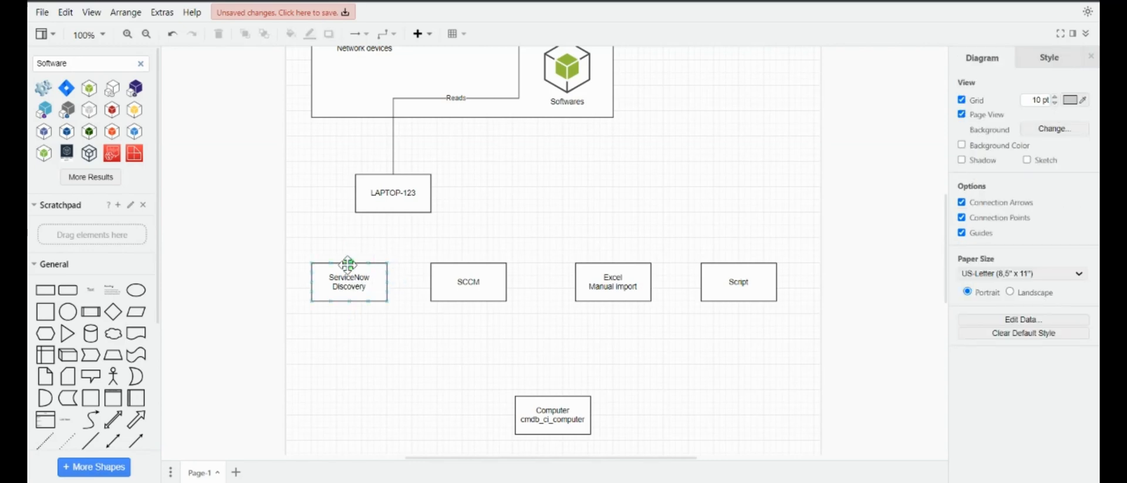
left_click_drag(349, 258, 393, 213)
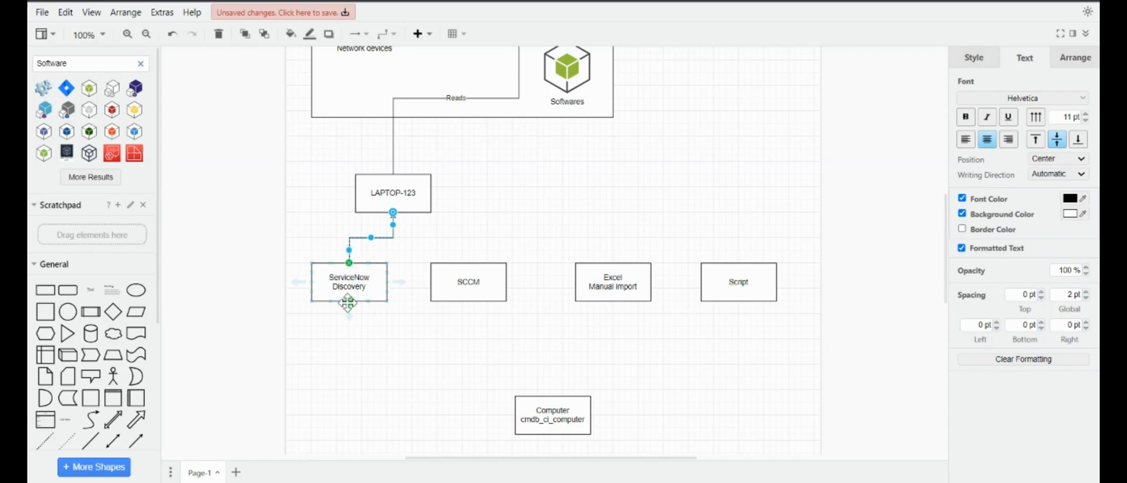
Step: Connect the bottom of the ServiceNow Discovery box to the left side of the Computer box with an arrow labelled "Creates"
left_click_drag(349, 313, 515, 414)
type("Creates")
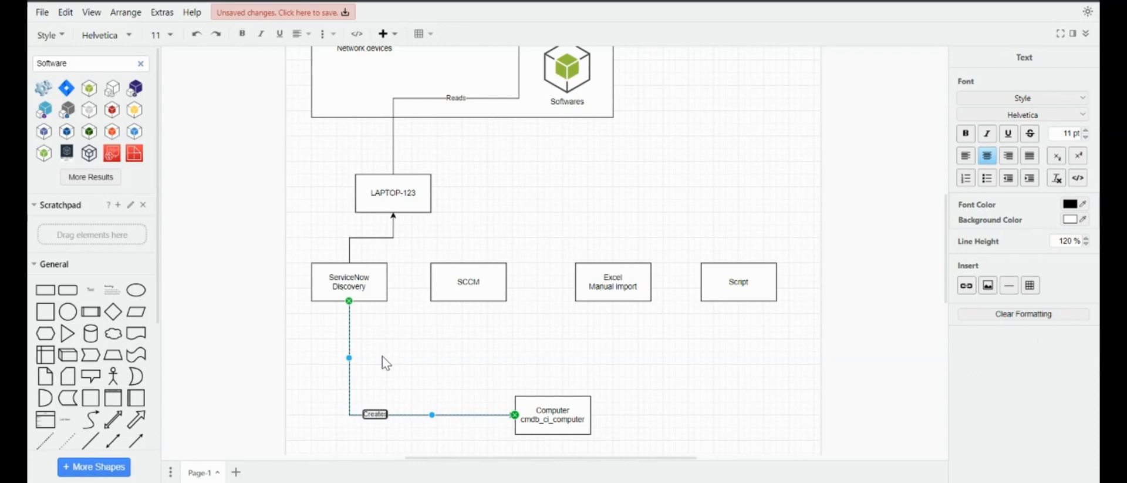
left_click(394, 321)
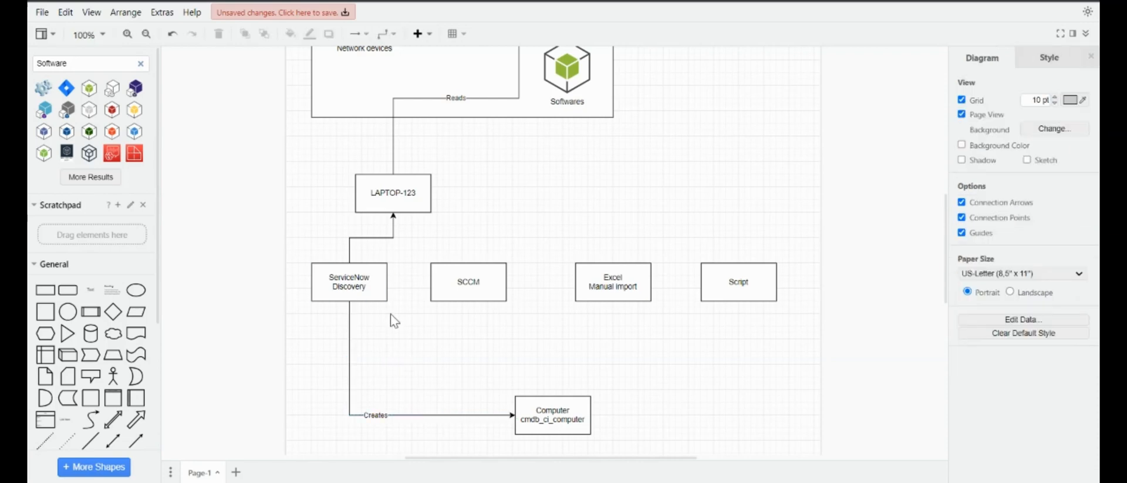
Step: Label the connector between the ServiceNow Discovery and LAPTOP-123 boxes "Reads"
left_click(361, 235)
double_click(361, 235)
type("Reads")
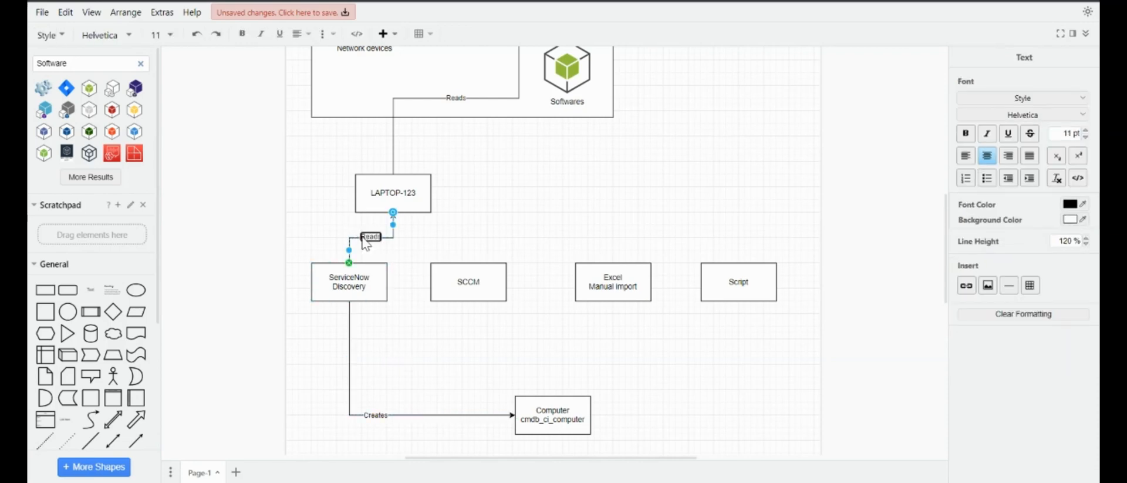
left_click(490, 230)
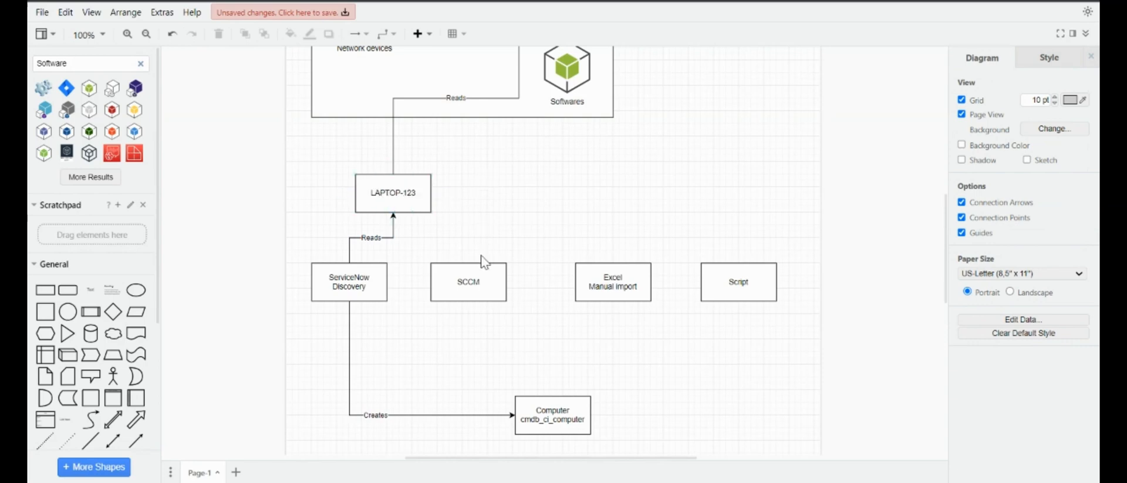
Step: Connect the top of the SCCM box to the right side of the LAPTOP-123 box with an arrow labelled "Reads"
left_click_drag(469, 264, 431, 194)
type("Rea")
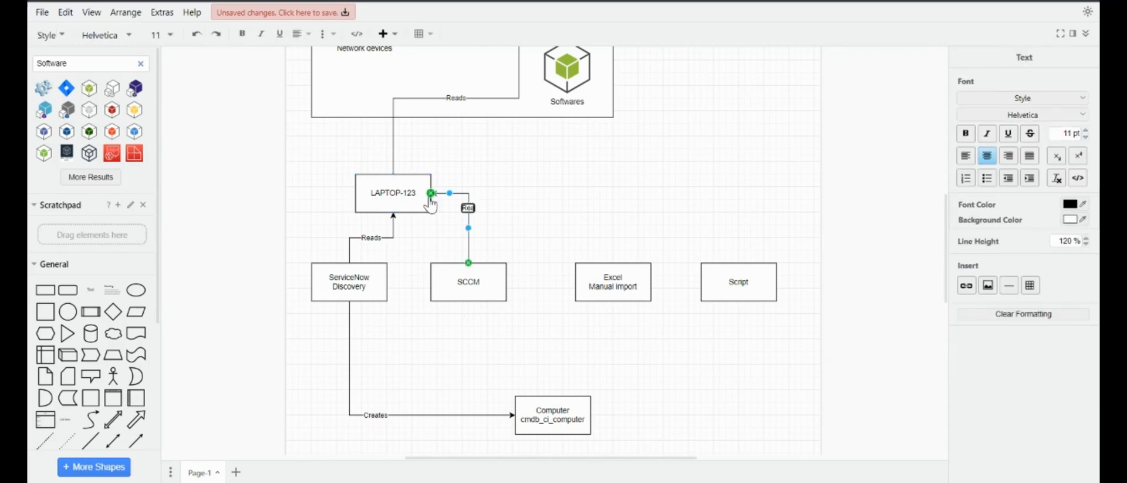
type("ds")
left_click(537, 206)
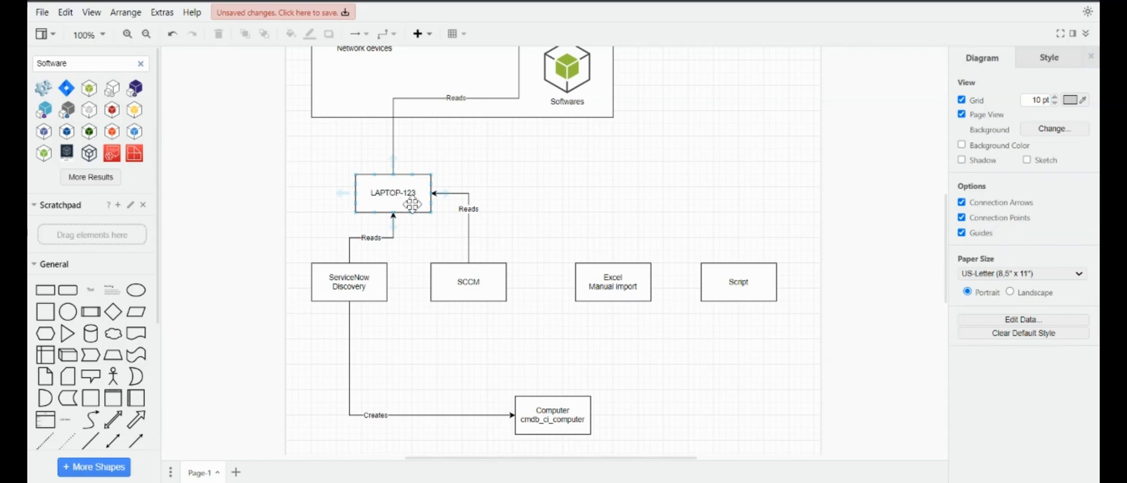
Step: Connect the bottom of the SCCM box to the top of the Computer box with an arrow labelled "Cretaes"
left_click(382, 205)
left_click_drag(469, 301, 536, 405)
left_click(553, 387)
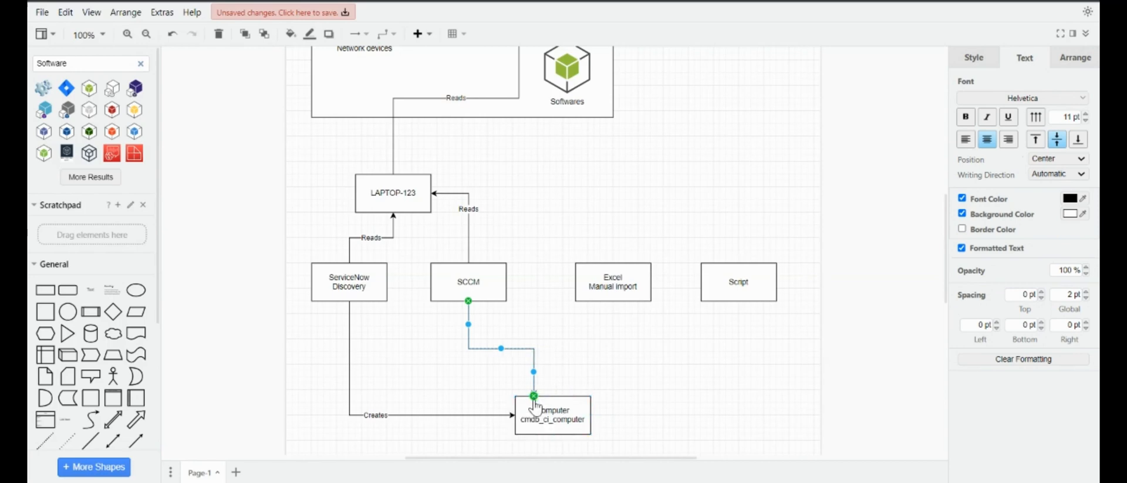
type("Cretaes")
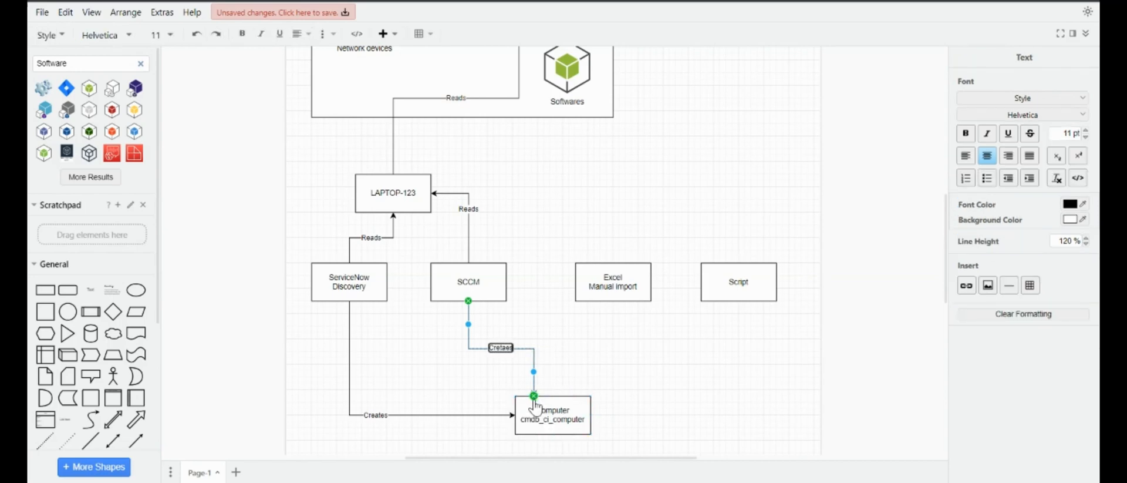
left_click(585, 355)
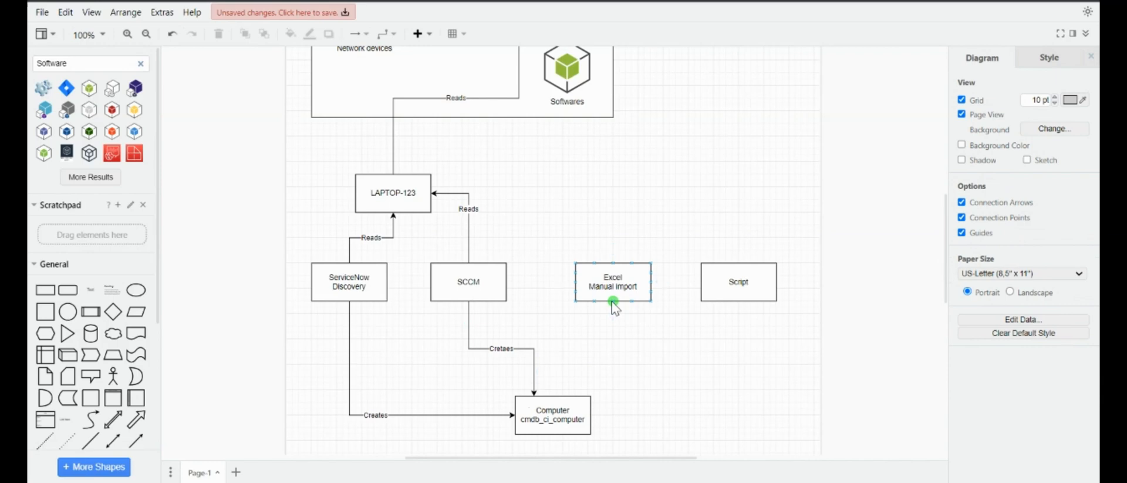
Step: Connect the bottom of the Excel Manual Import box to the top of the Computer box with an arrow labelled "Creats"
left_click_drag(613, 301, 563, 397)
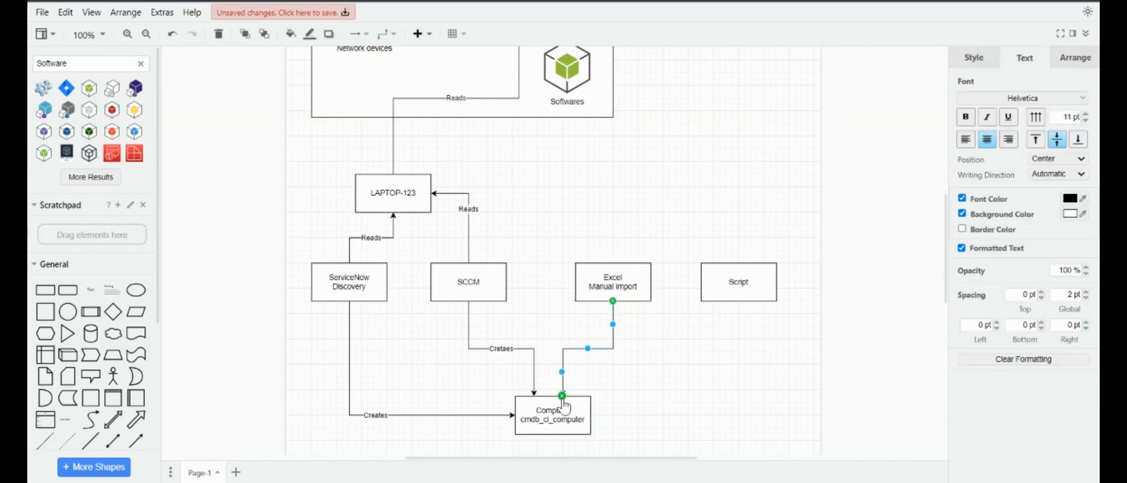
left_click(636, 369)
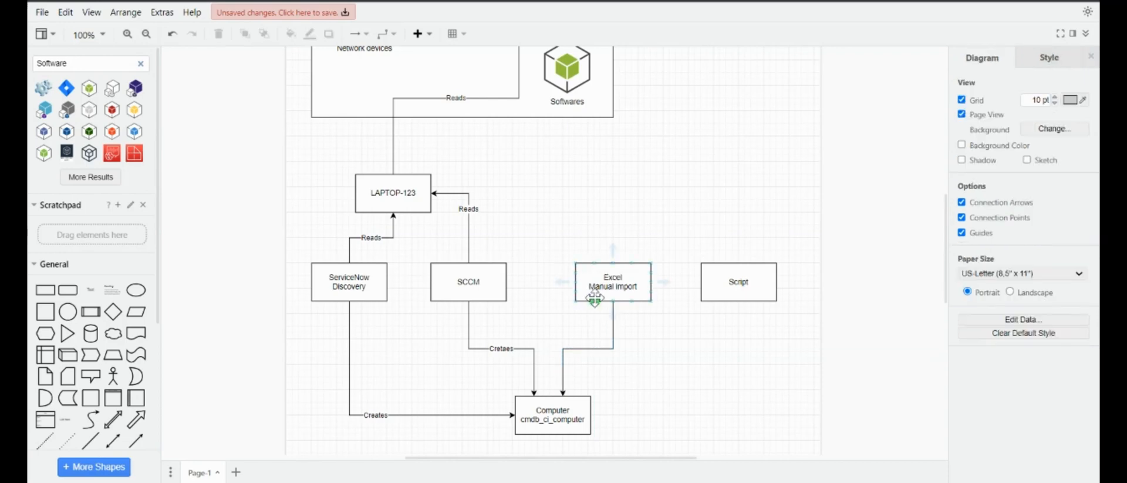
left_click(583, 350)
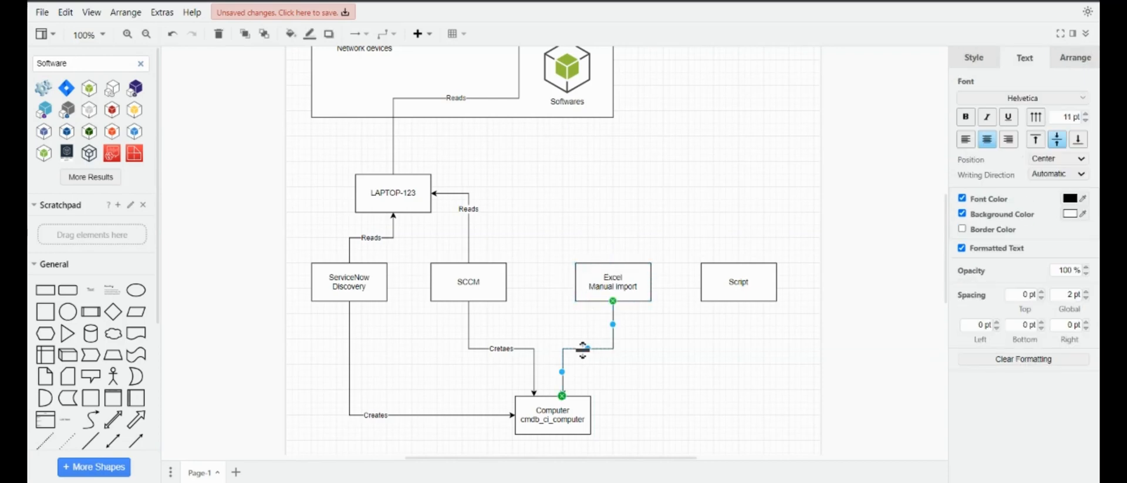
double_click(582, 349)
type("Creats")
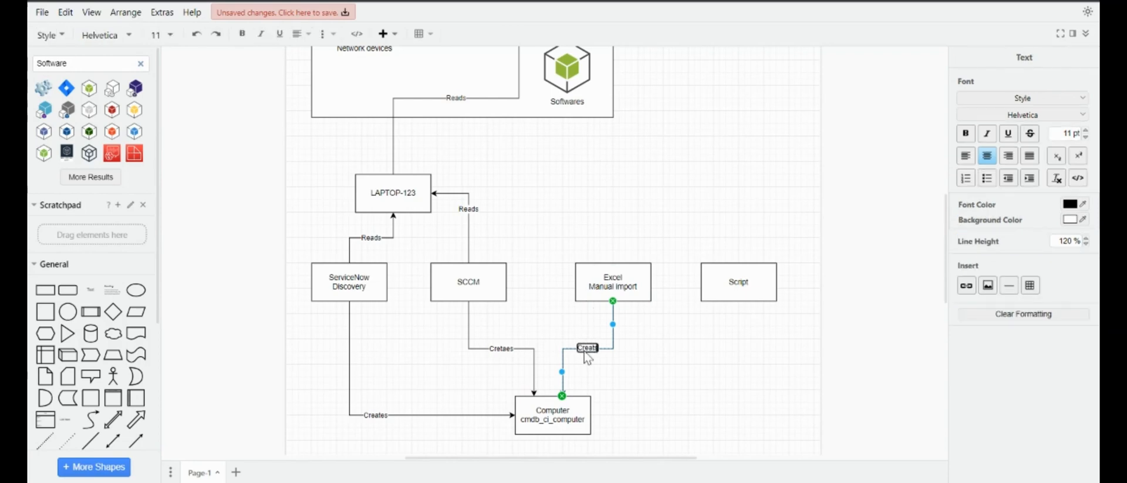
left_click(636, 368)
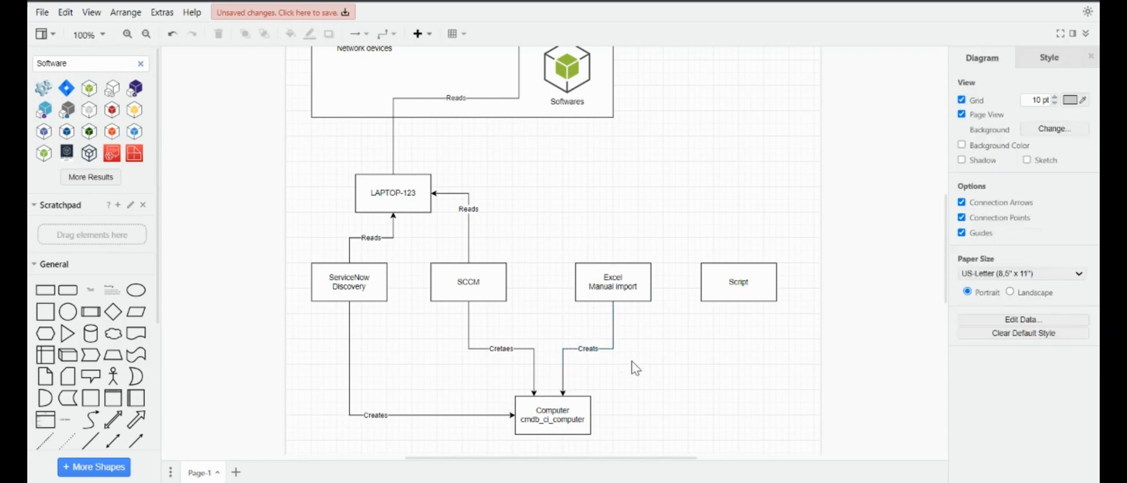
Step: Correct the label of the arrow between the Excel Manual Import and Computer boxes to "Creates"
left_click(587, 347)
double_click(589, 348)
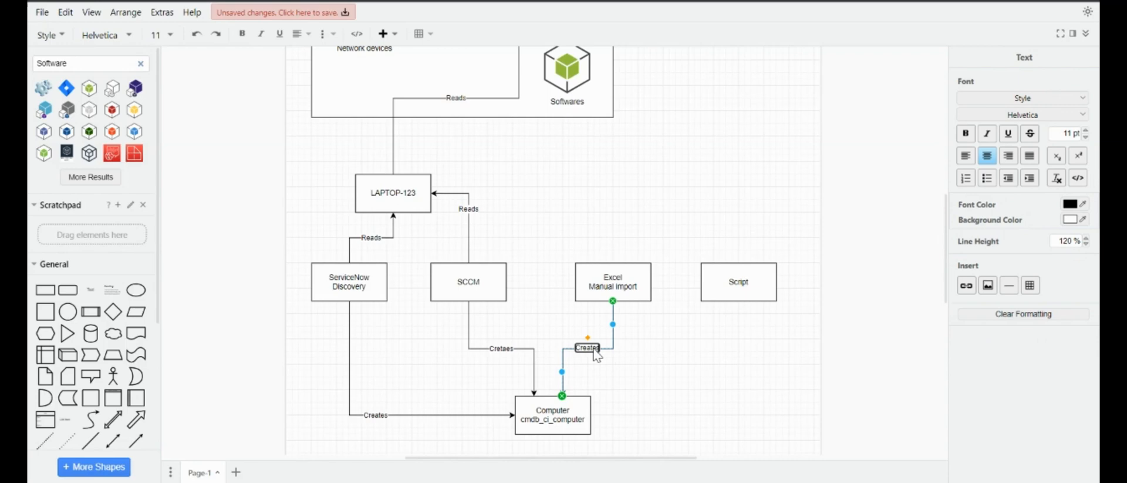
type("e")
left_click(615, 361)
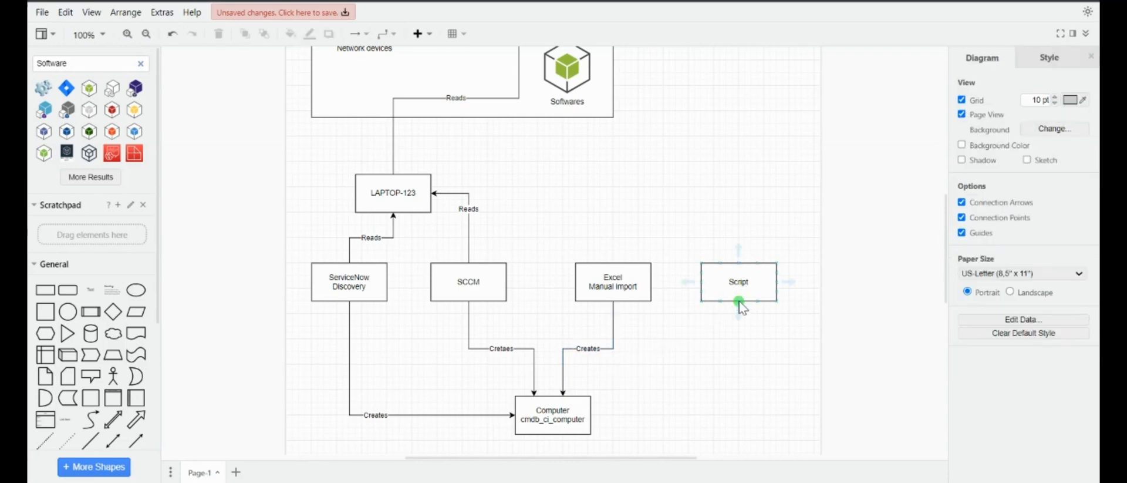
Step: Connect the bottom of the Script box to the right side of the Computer box with an arrow labelled "Cretaes"
left_click_drag(739, 301, 589, 415)
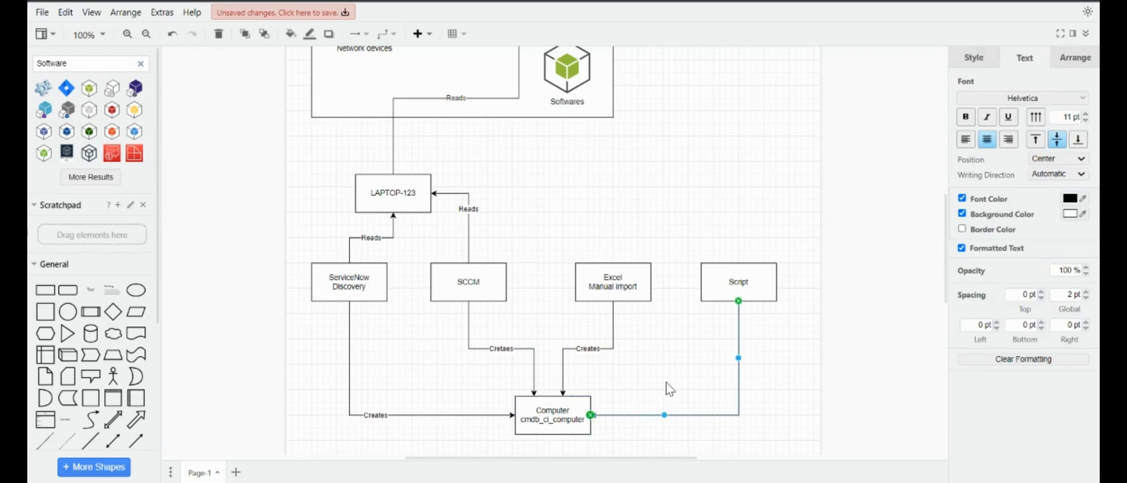
key("F2")
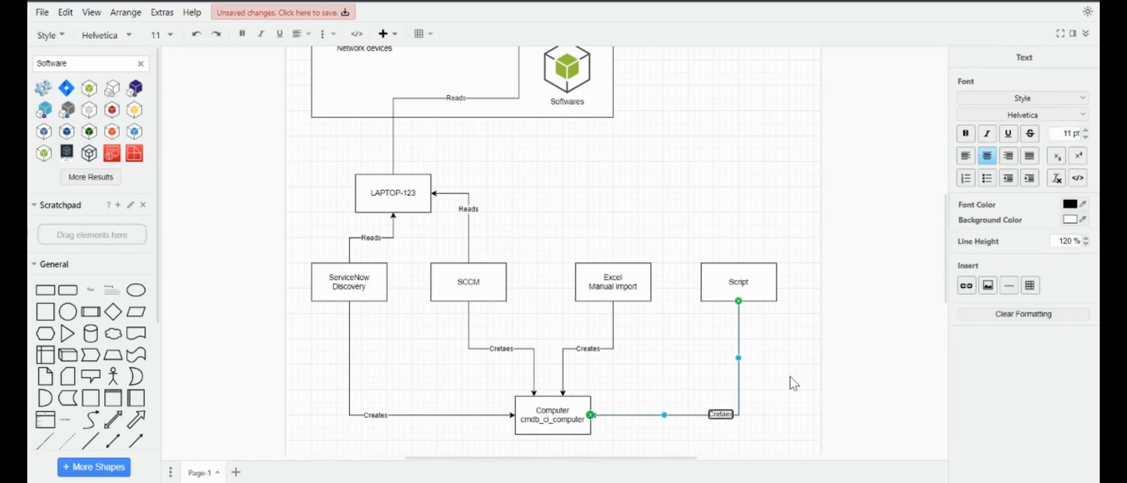
left_click(794, 383)
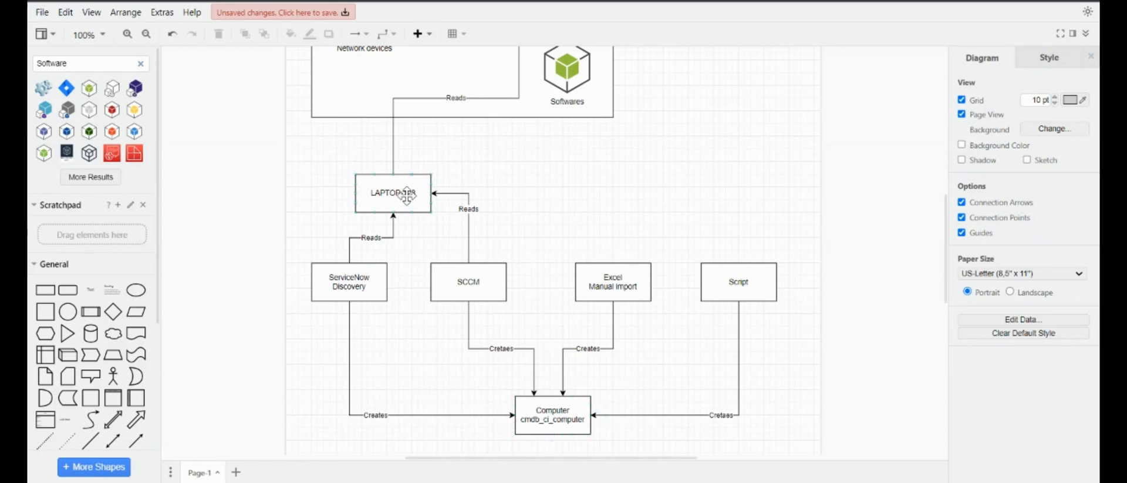
Step: Add a rectangle below and left of the Computer box with "Software 123" and "2019" on two lines
scroll(543, 407, "down", 2)
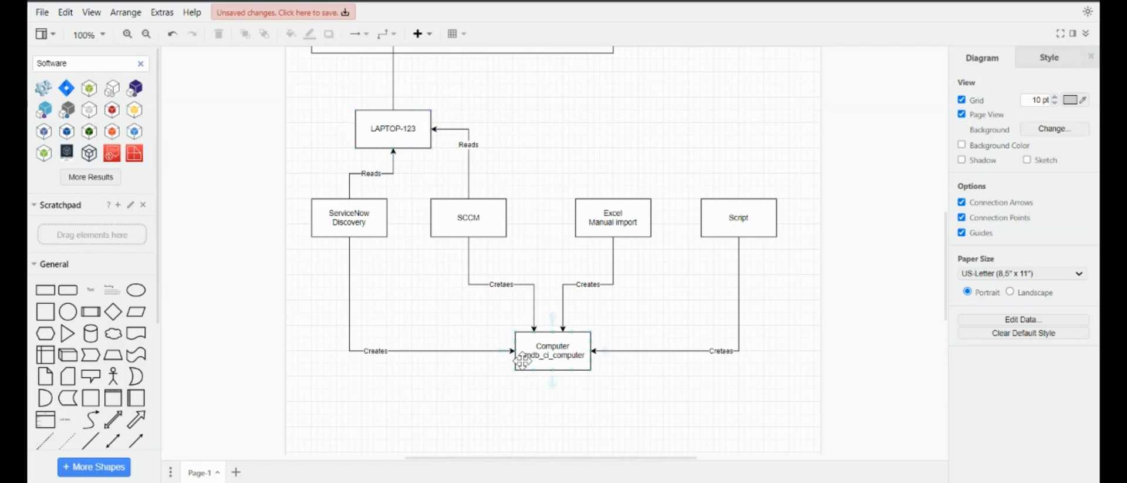
scroll(525, 367, "down", 3)
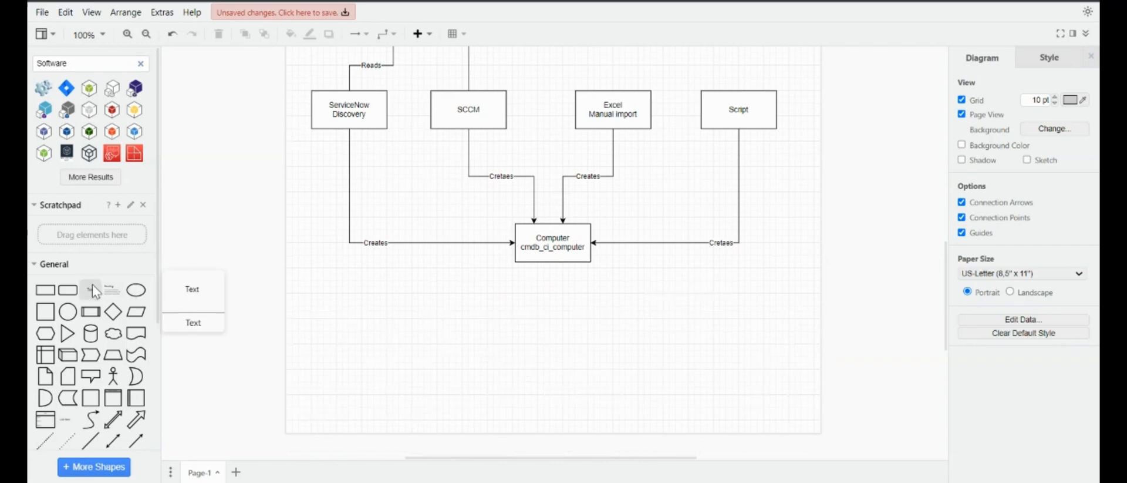
left_click_drag(90, 290, 178, 315)
key("Delete")
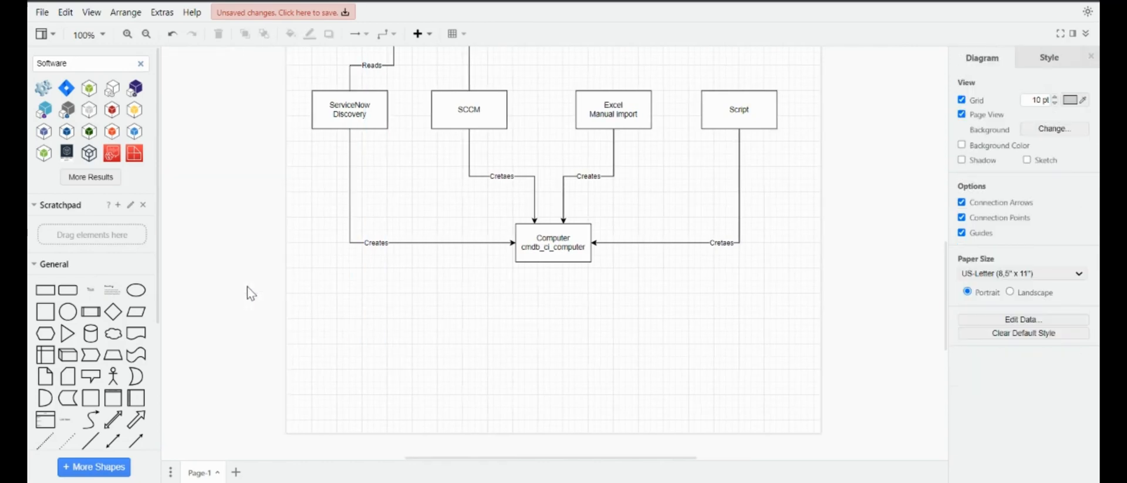
left_click_drag(45, 289, 332, 333)
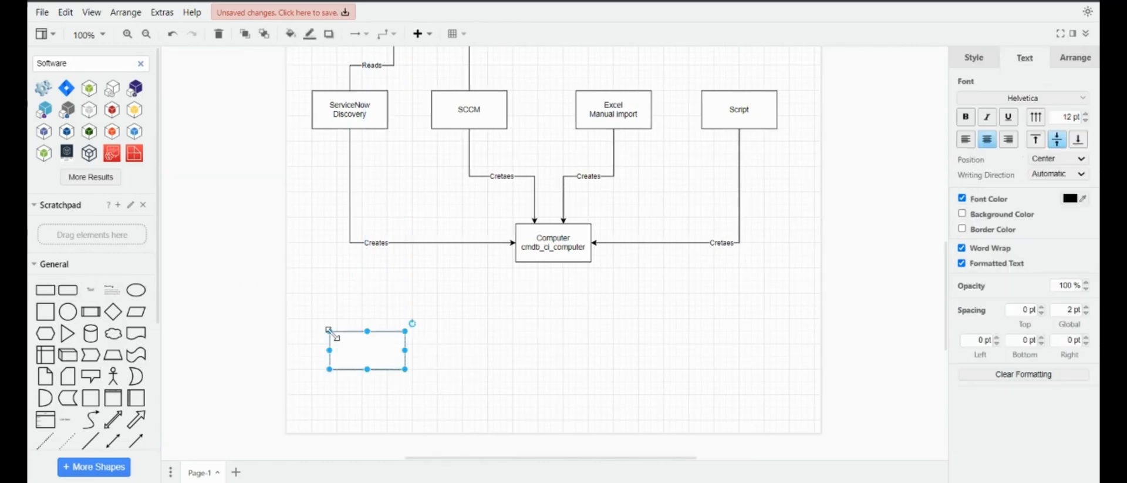
type("M")
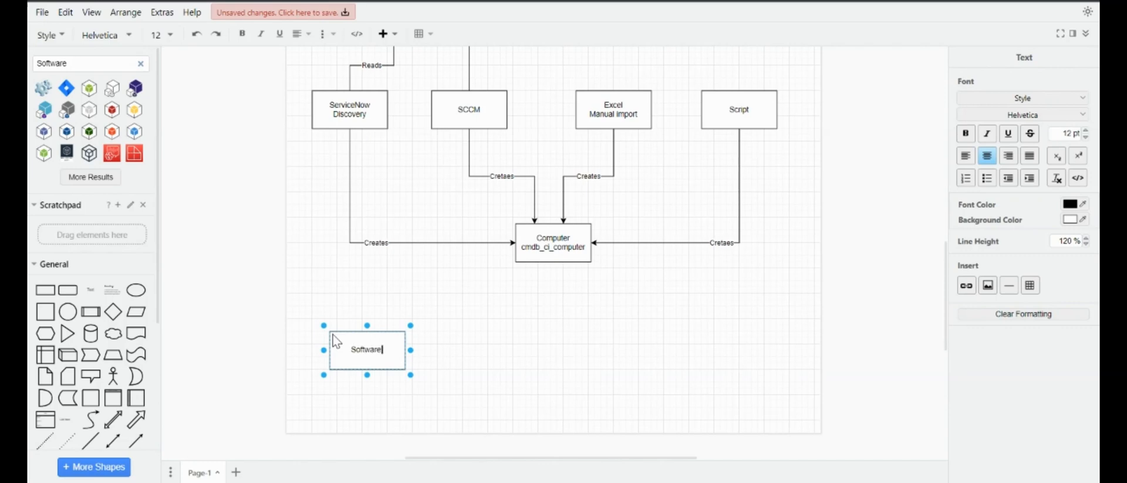
type("123")
key("Return")
left_click(473, 352)
Step: Duplicate the Software 123 box to its right and change the year in the copy to 2016
left_click(392, 349)
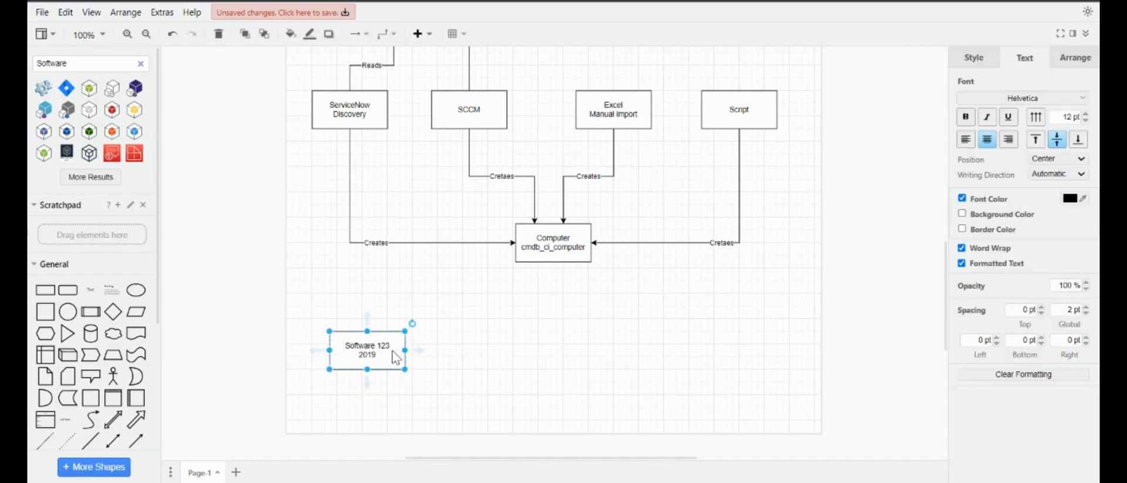
left_click_drag(392, 350, 506, 353)
double_click(506, 352)
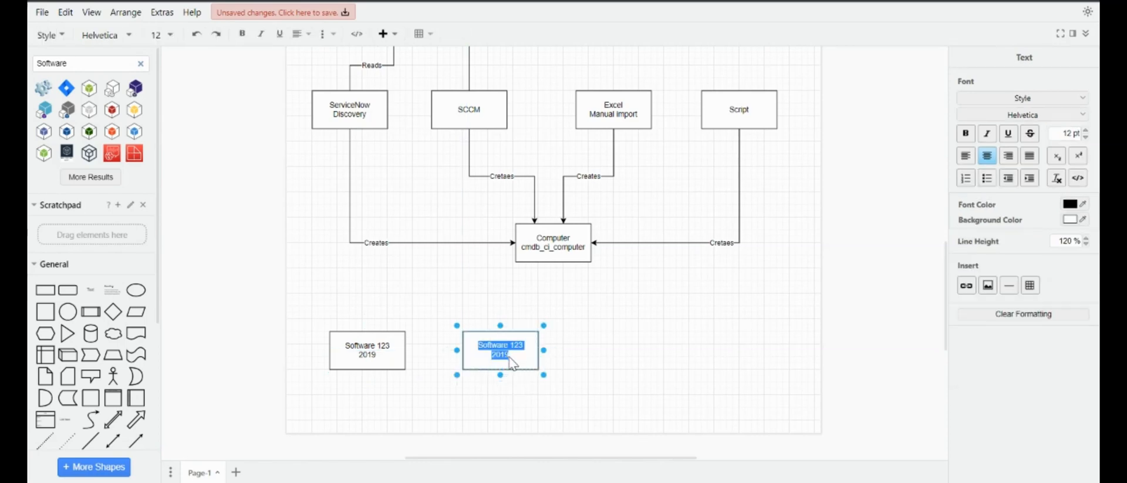
left_click(510, 362)
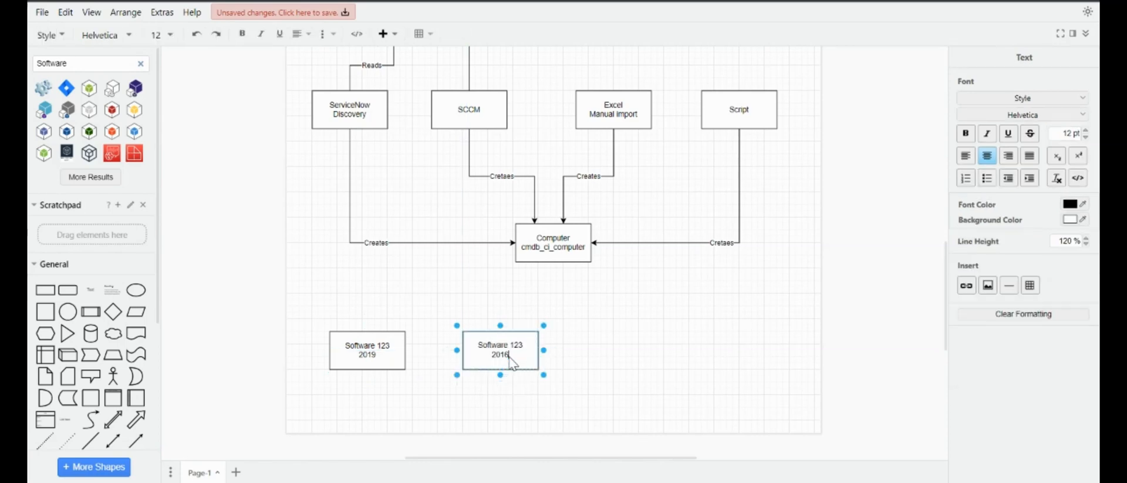
left_click(624, 379)
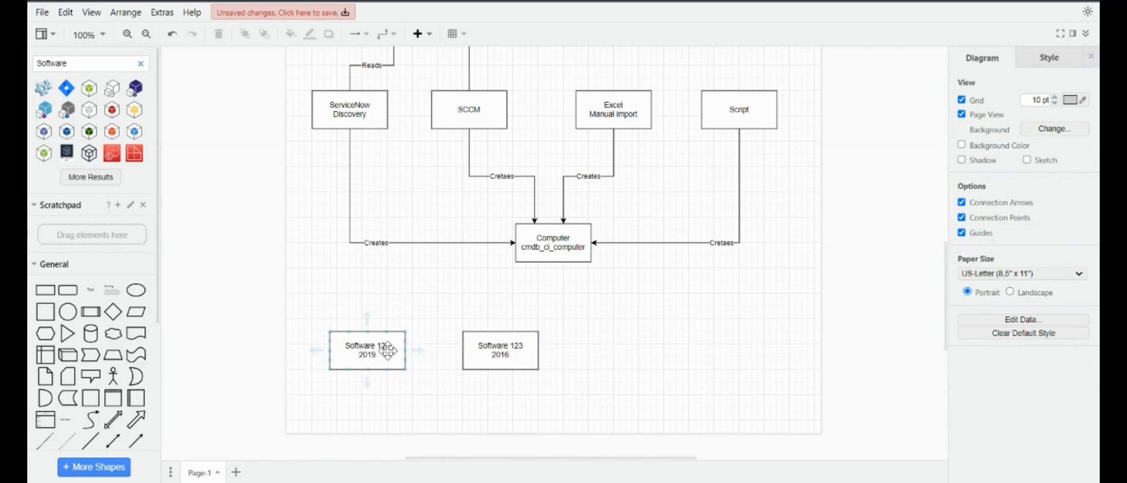
left_click(491, 354)
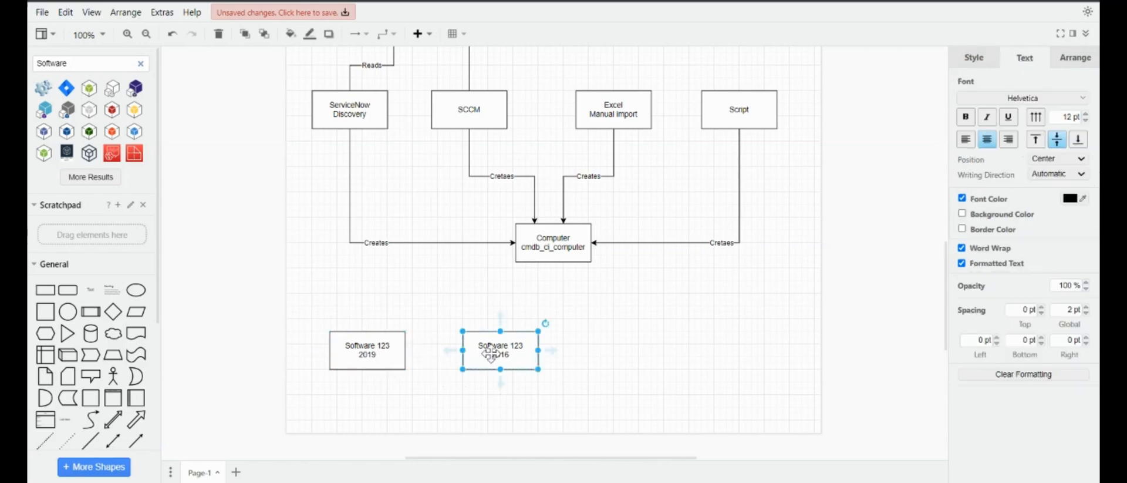
left_click(374, 354)
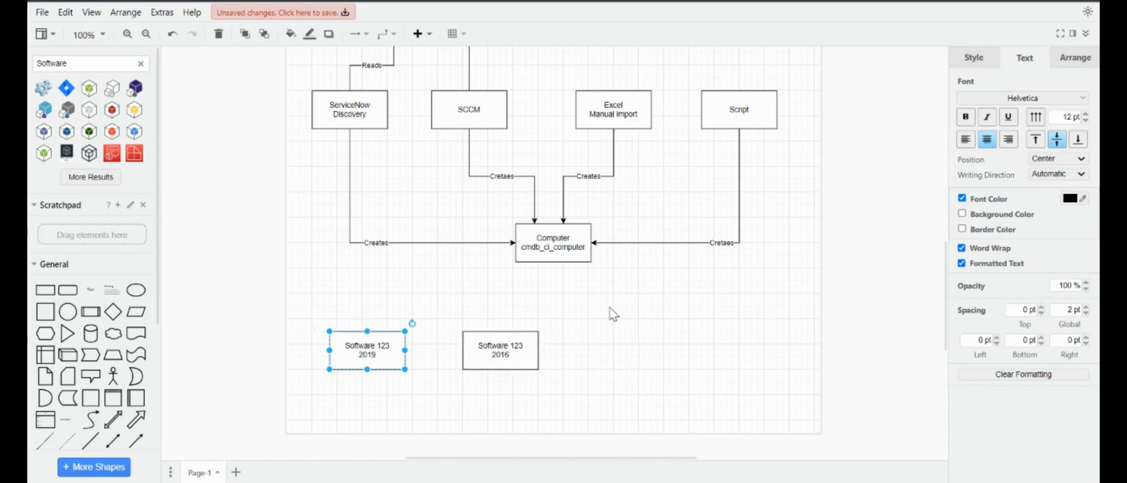
left_click(484, 398)
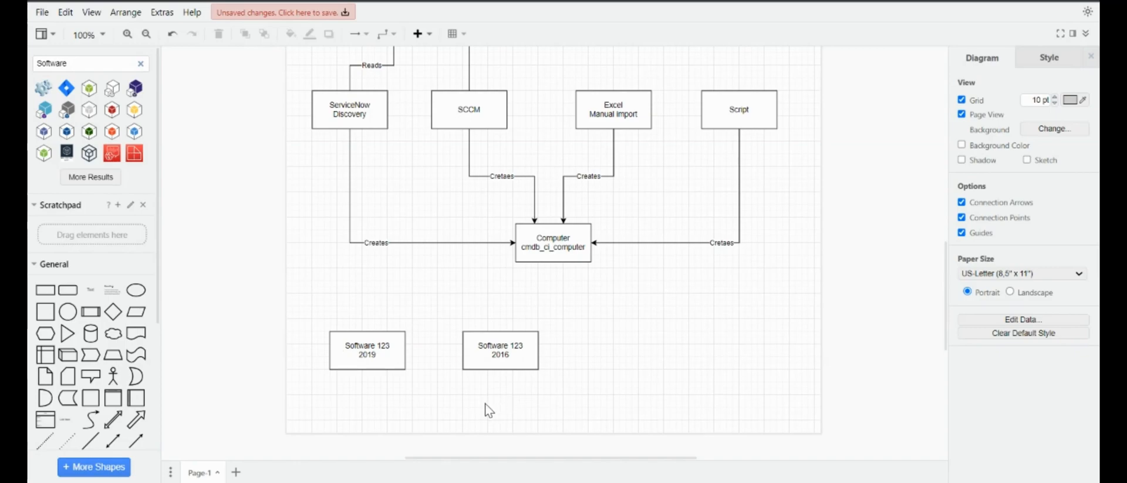
scroll(488, 410, "down", 1)
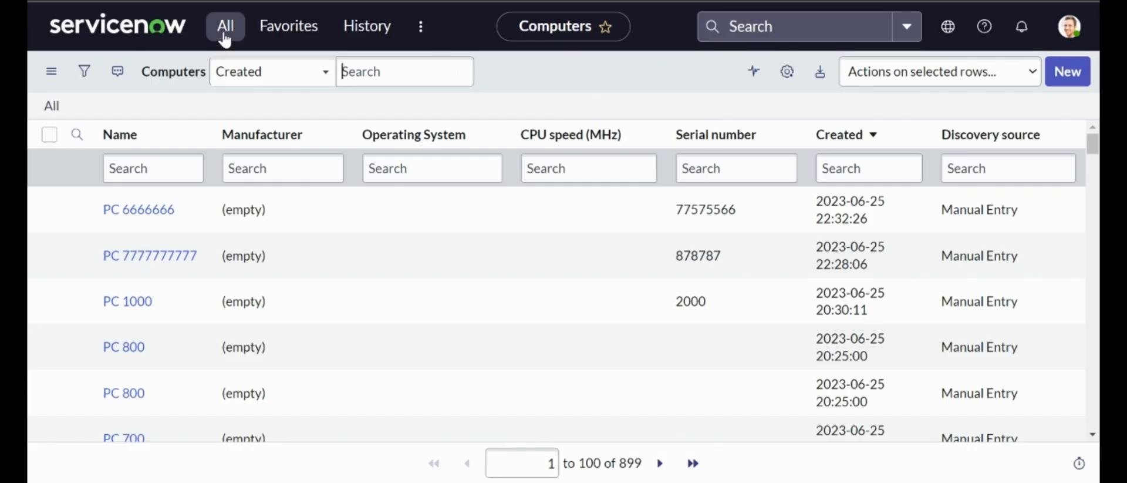
Step: Switch to ServiceNow, filter the application navigator for "software" and open Software among the Configuration base items
left_click(224, 27)
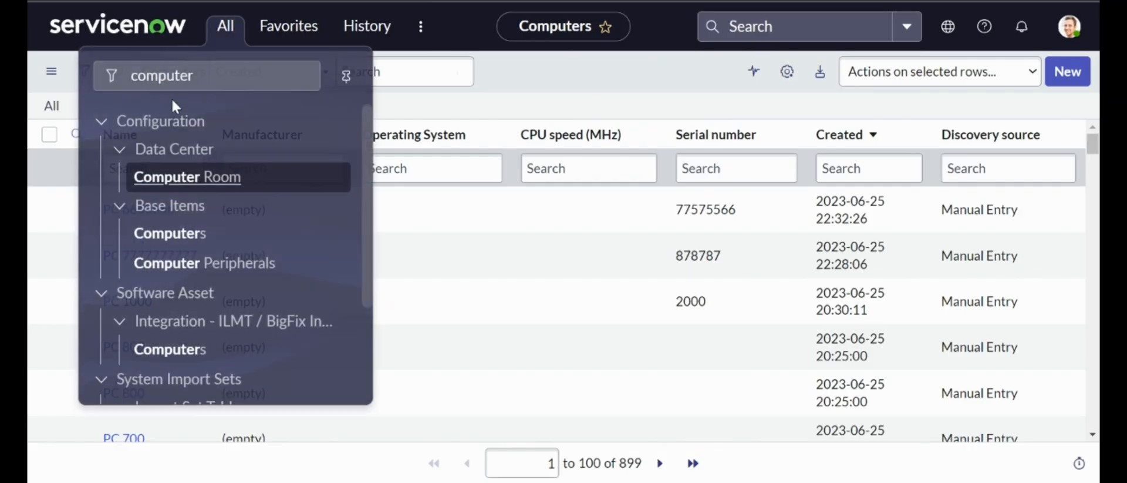
left_click(217, 77)
double_click(216, 79)
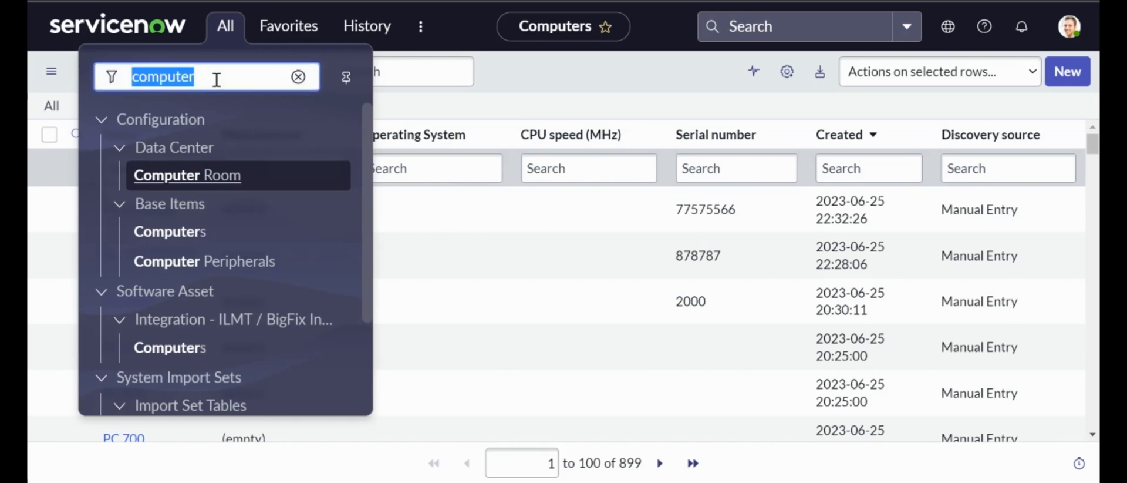
type("soft")
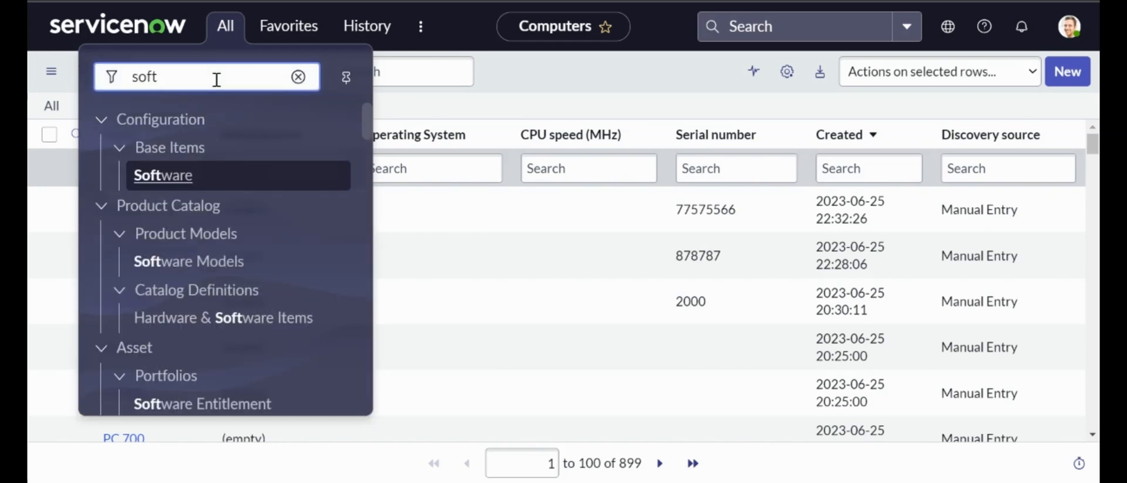
type("wares")
key("BackSpace")
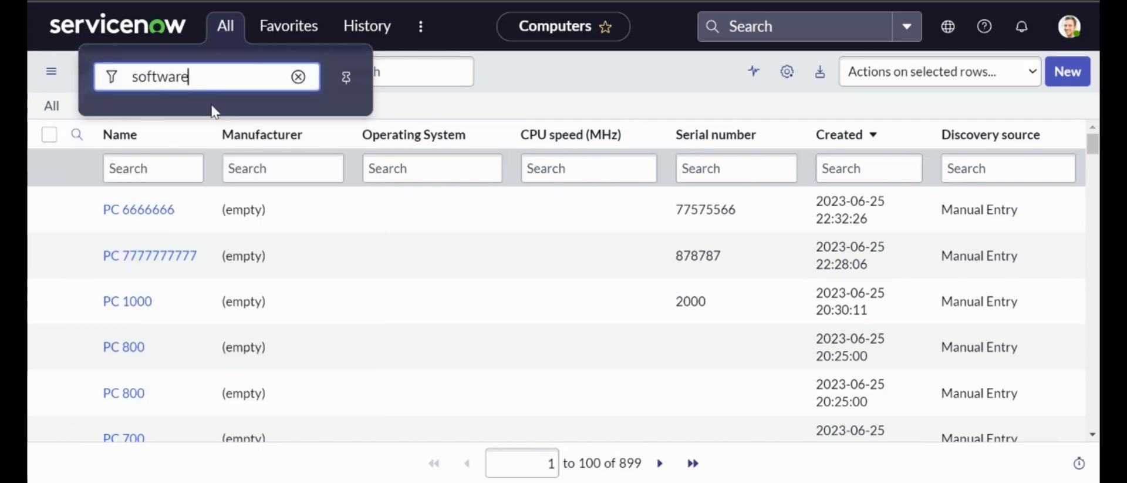
left_click(163, 177)
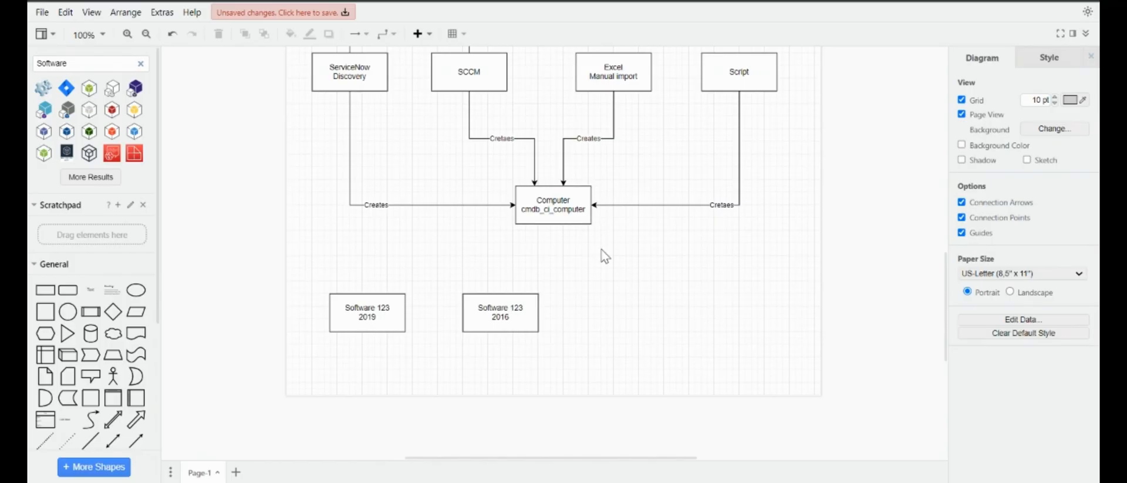
Step: Switch back to the diagram and add a rectangle below the Software 123 boxes reading "Software" and "cmdb_ci_spkg" on two lines
mouse_move(45, 289)
left_mouse_down()
mouse_move(495, 414)
mouse_move(396, 399)
mouse_move(392, 370)
left_mouse_up()
type("Software")
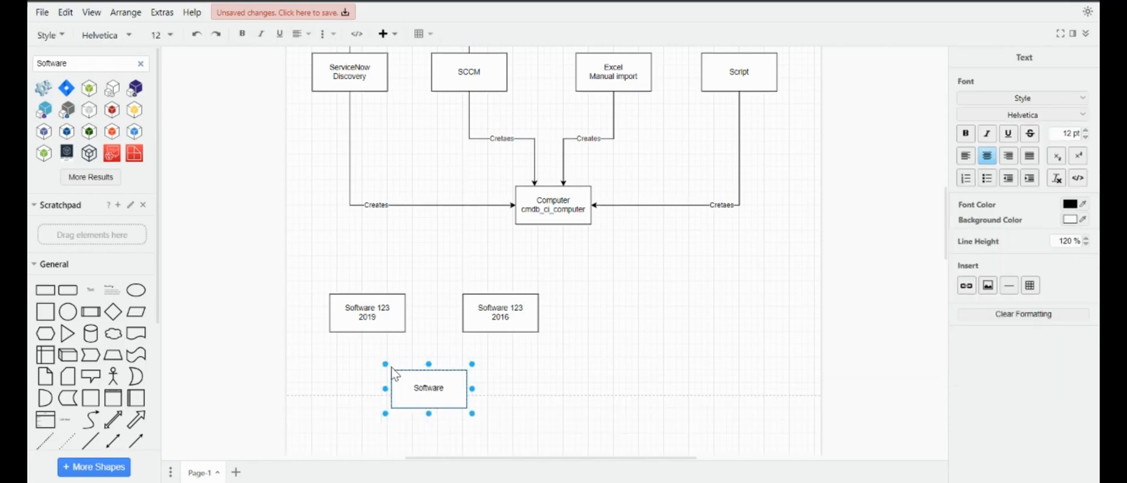
key("Return")
type("cmdb_ci_spkg")
left_click(543, 382)
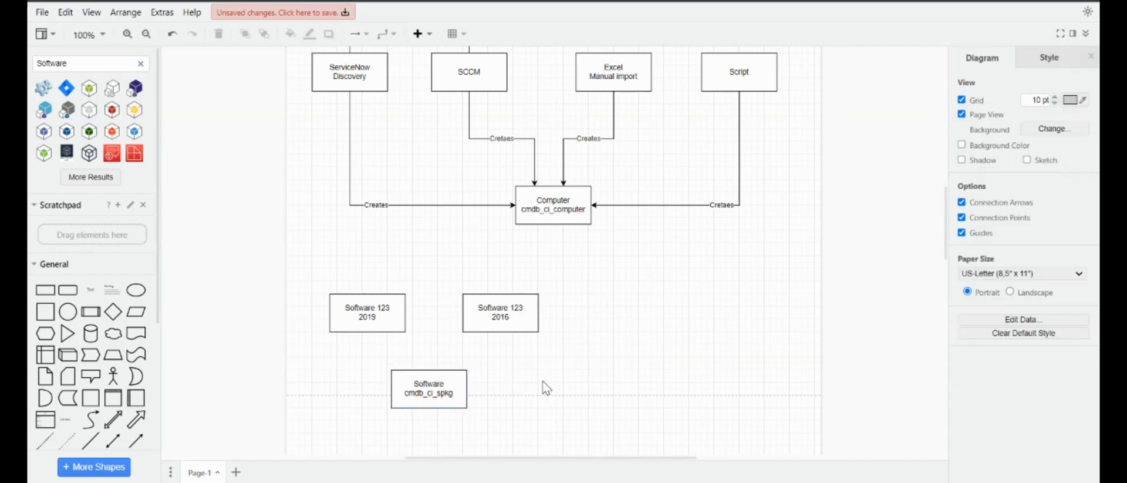
Step: Remove the "2019" line from the first Software 123 box
mouse_move(366, 338)
mouse_move(432, 385)
double_click(383, 327)
left_click(383, 327)
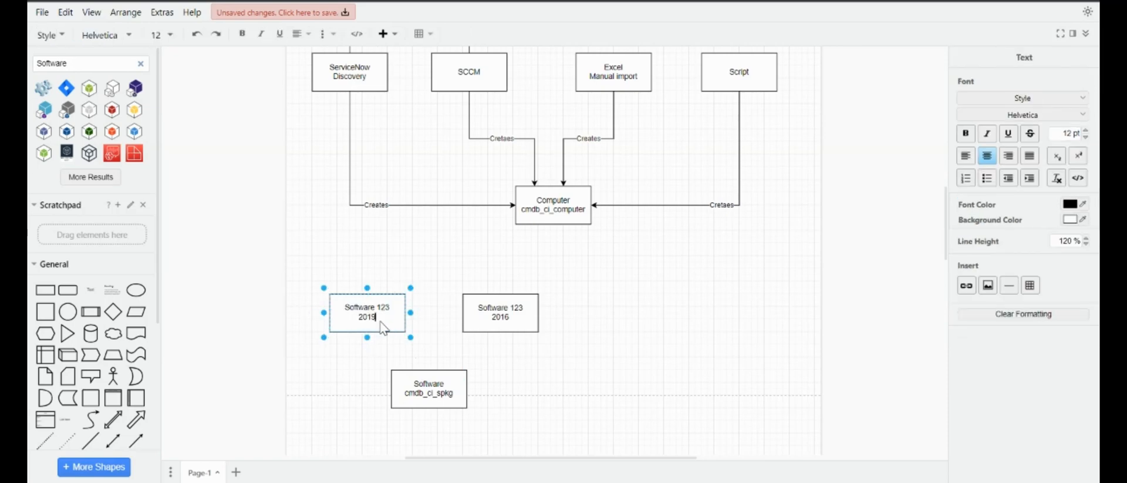
left_click(520, 317)
Step: Remove the "2016" line from the second Software 123 box and delete that box
double_click(517, 321)
left_click(516, 324)
key("BackSpace")
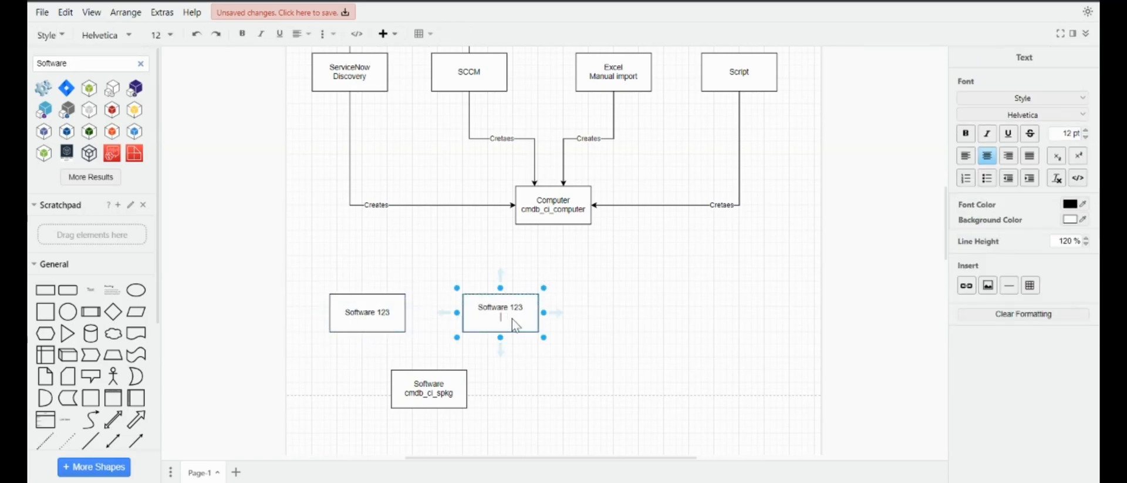
key("Escape")
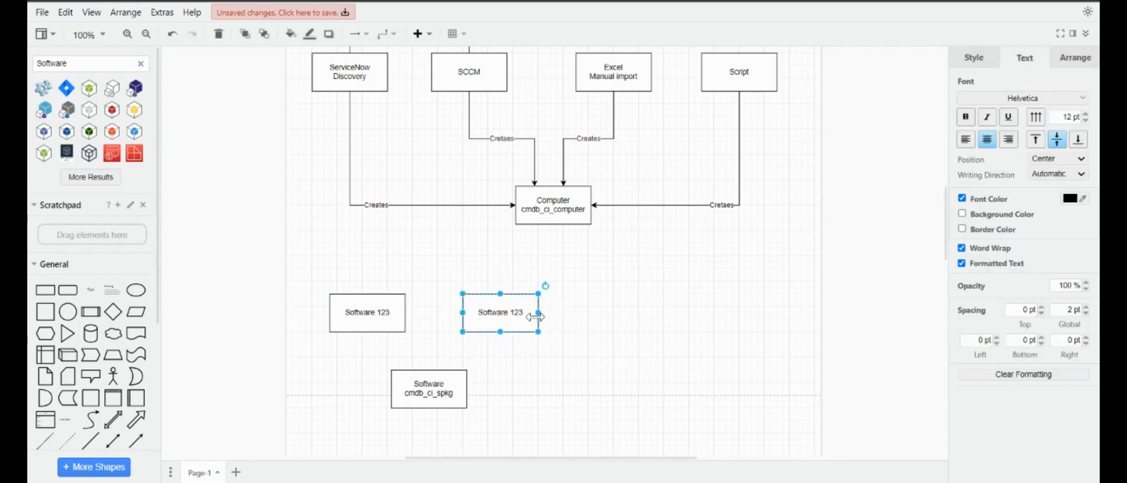
key("Delete")
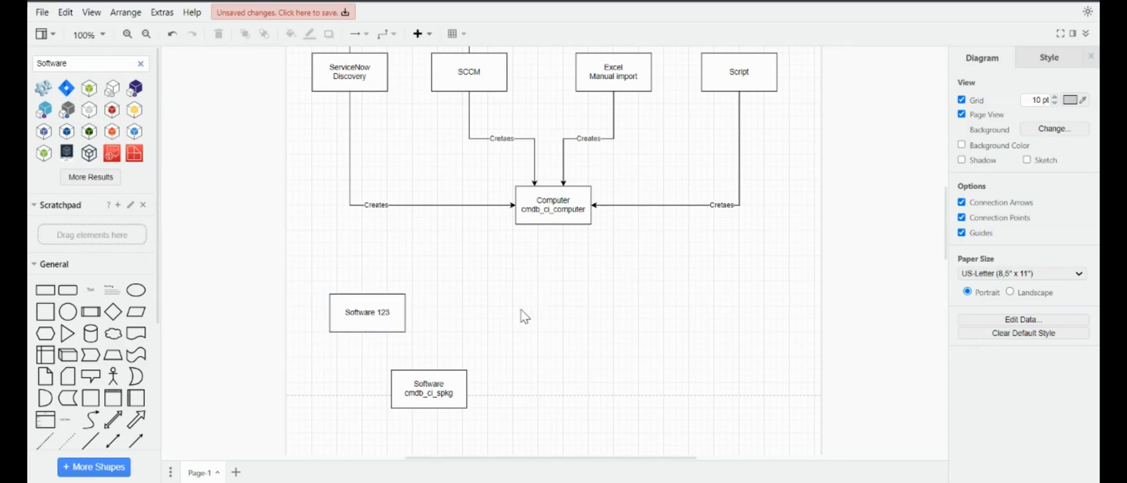
Step: Undo the deletion of the second Software 123 box and the removal of its "2016" line
key("ctrl+z")
key("ctrl+z")
key("ctrl+z")
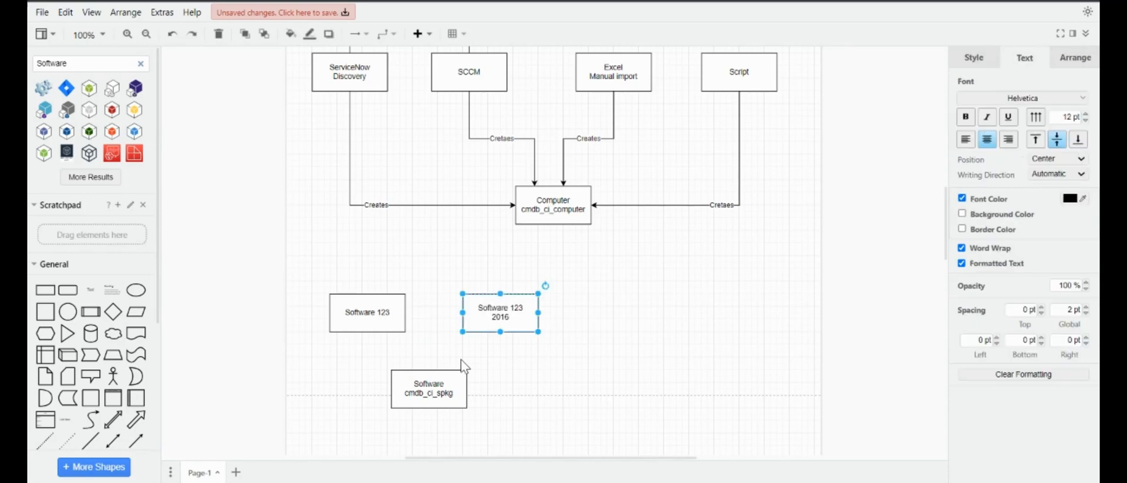
left_click(411, 264)
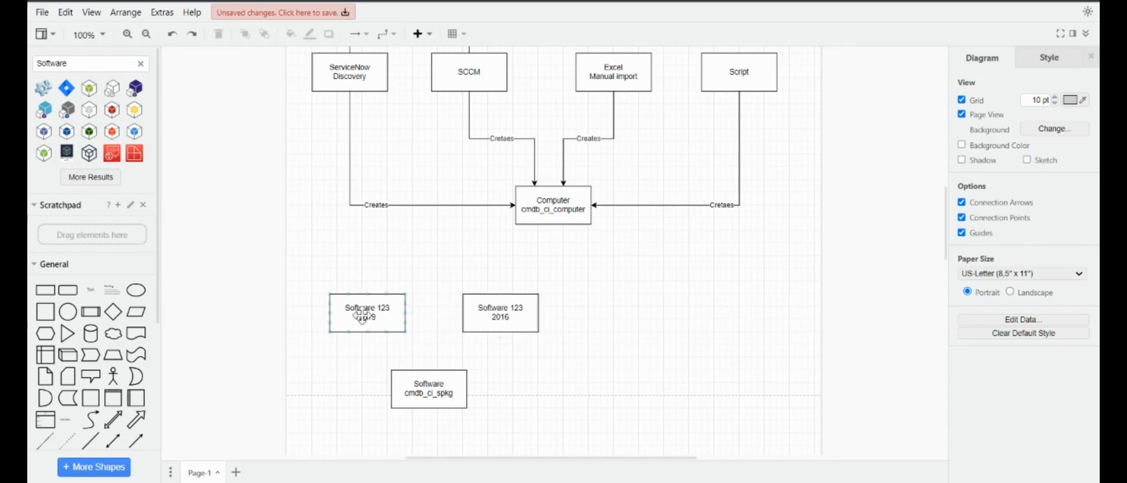
left_click(500, 309)
left_click(424, 392)
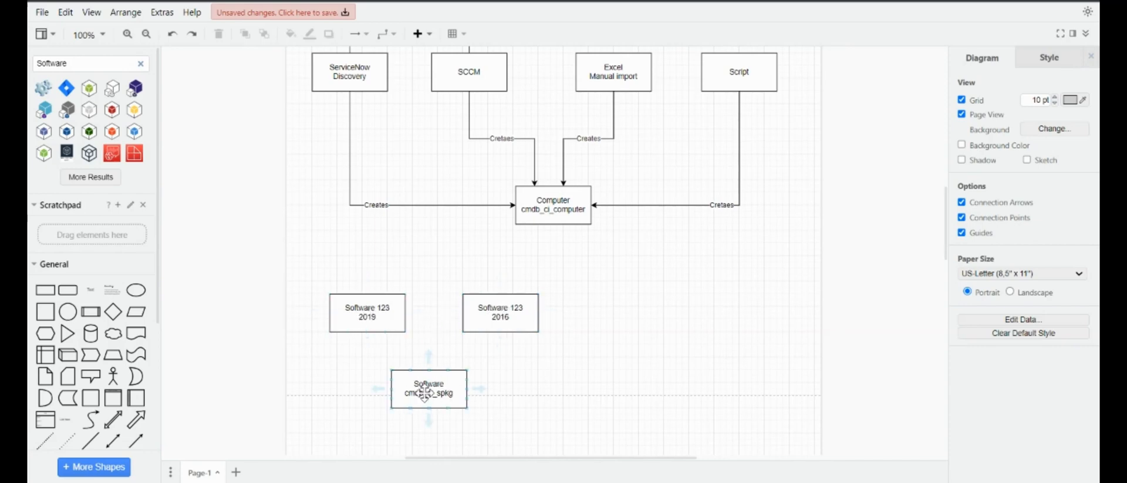
left_click(342, 305)
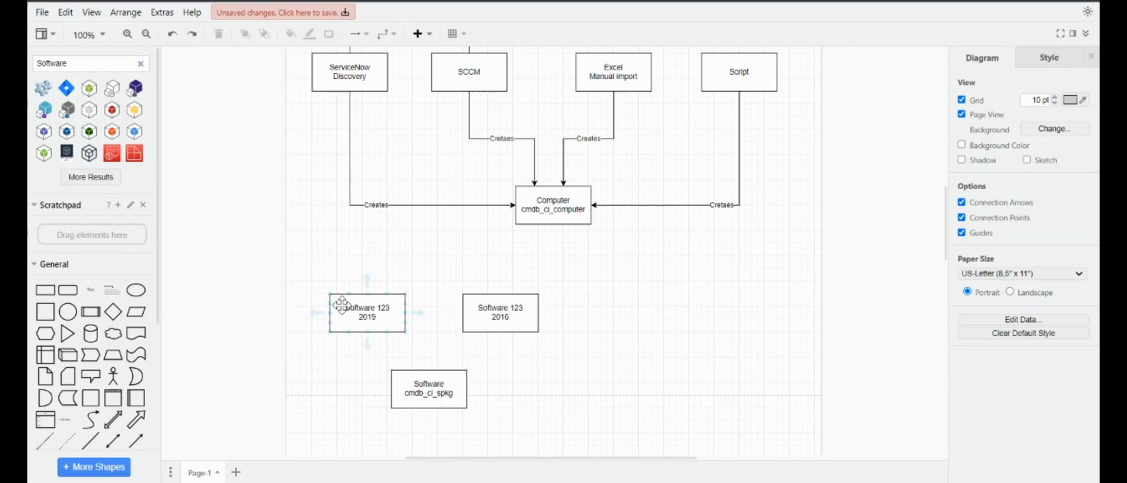
left_click(411, 390)
left_click(476, 314)
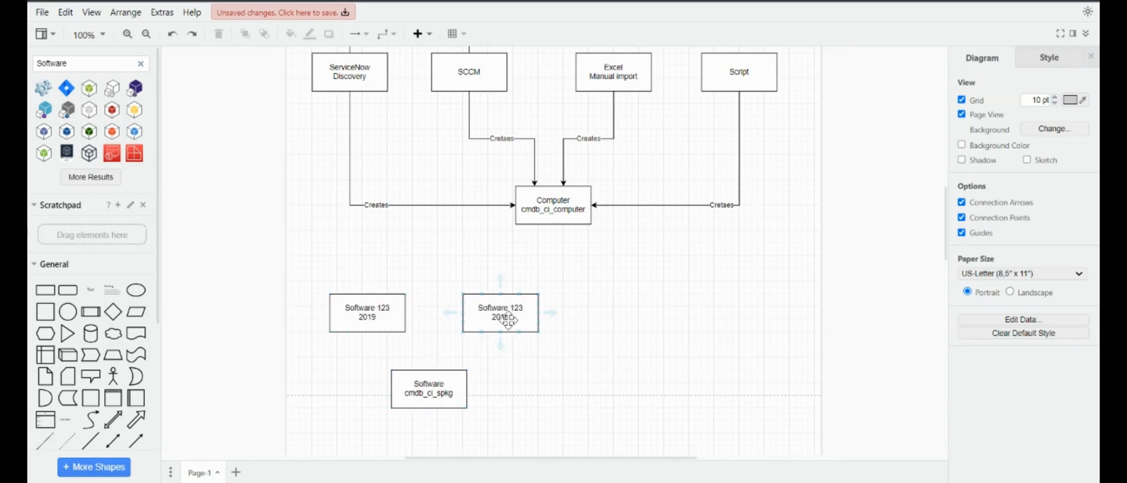
left_click(426, 398)
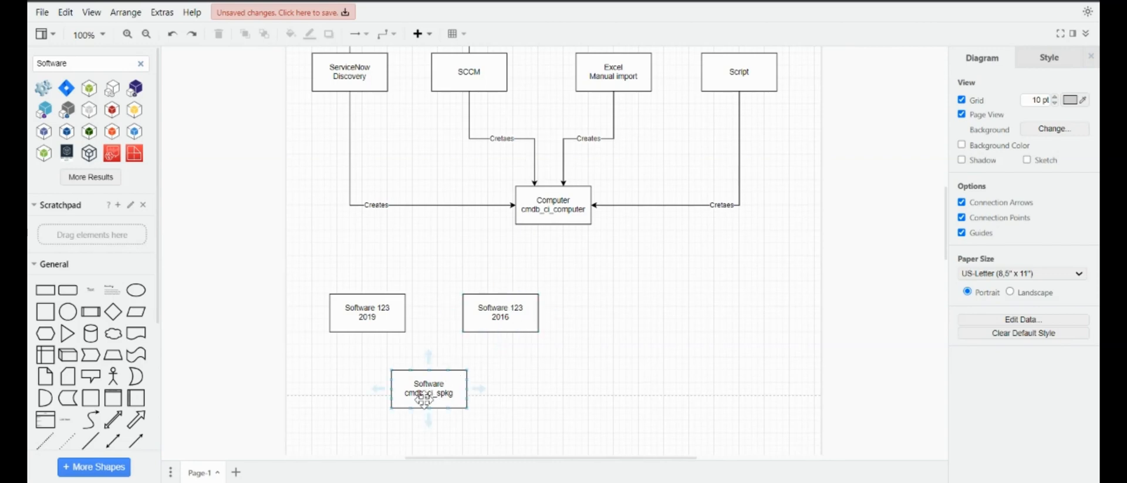
Step: Delete both Software 123 boxes and the Software cmdb_ci_spkg box together
left_click(514, 386)
left_click_drag(254, 268, 567, 433)
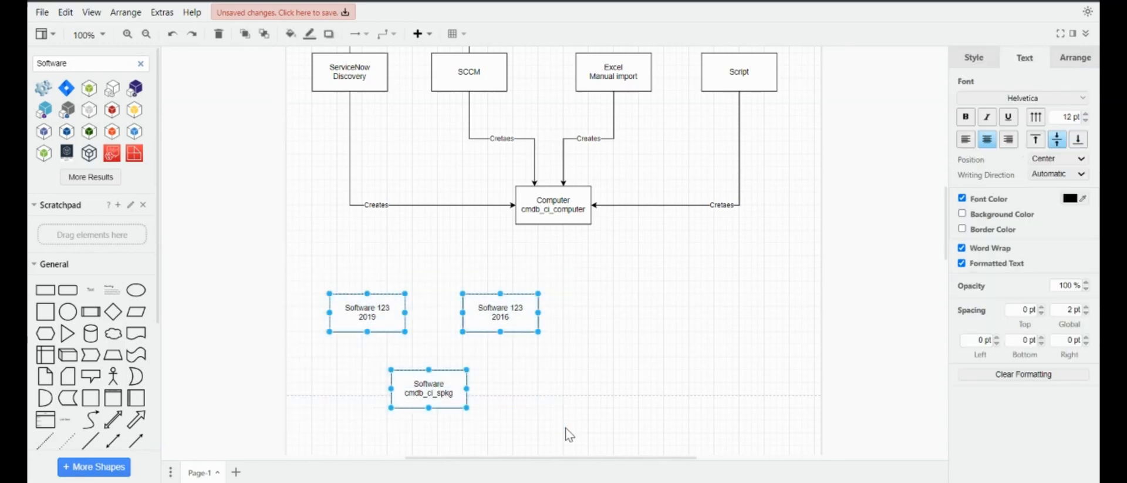
key("Delete")
scroll(519, 354, "up", 3)
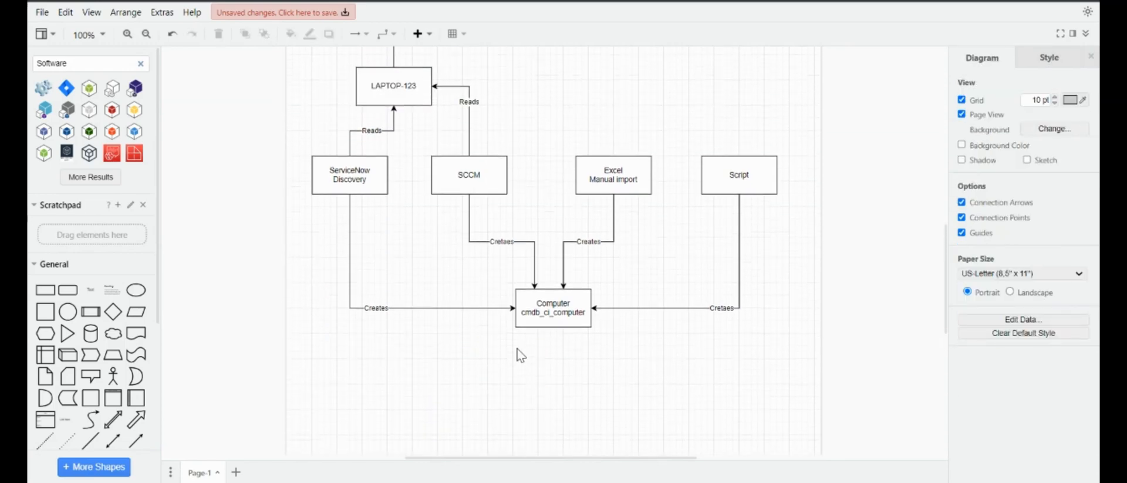
left_click(567, 306)
double_click(568, 312)
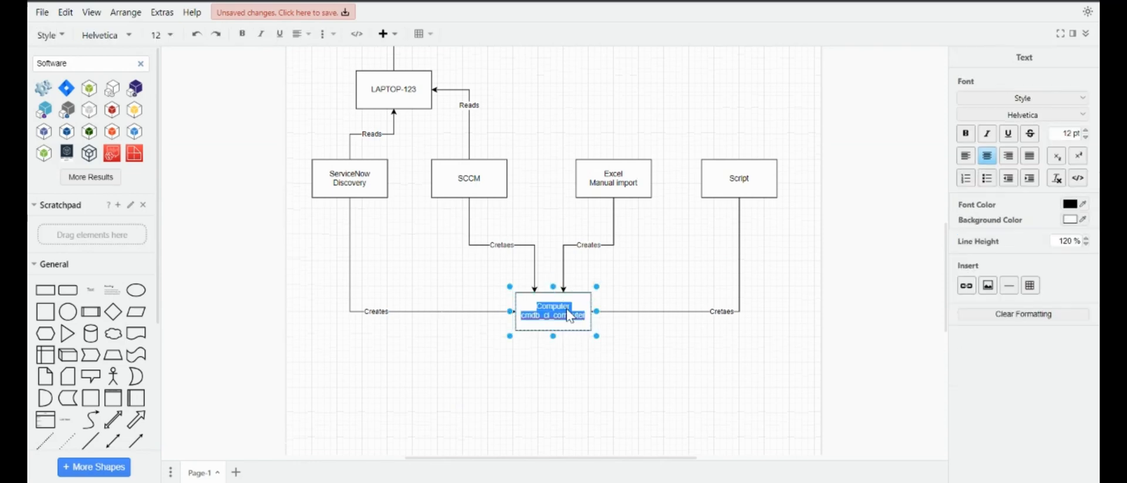
type("n")
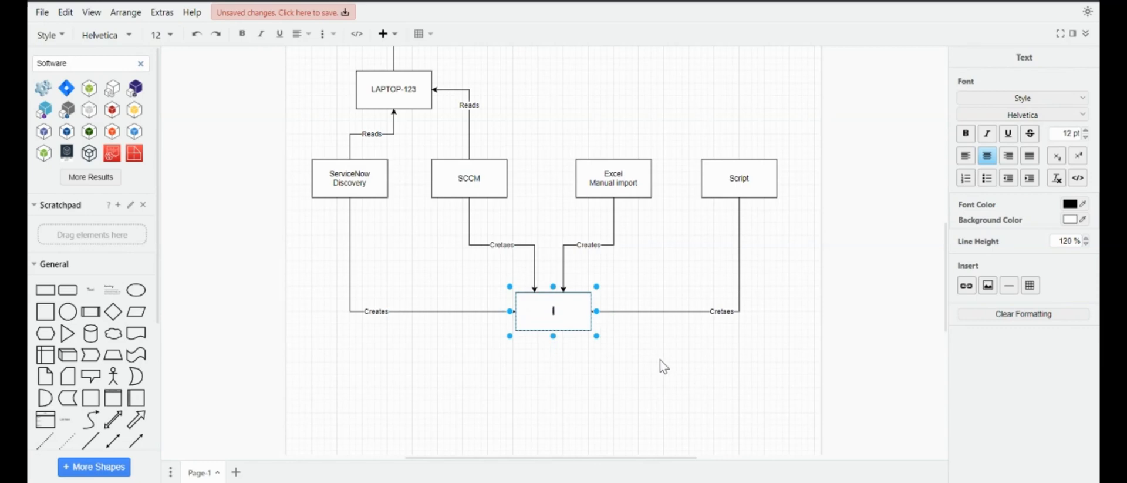
key("ctrl+z")
key("ctrl+z")
right_click(663, 365)
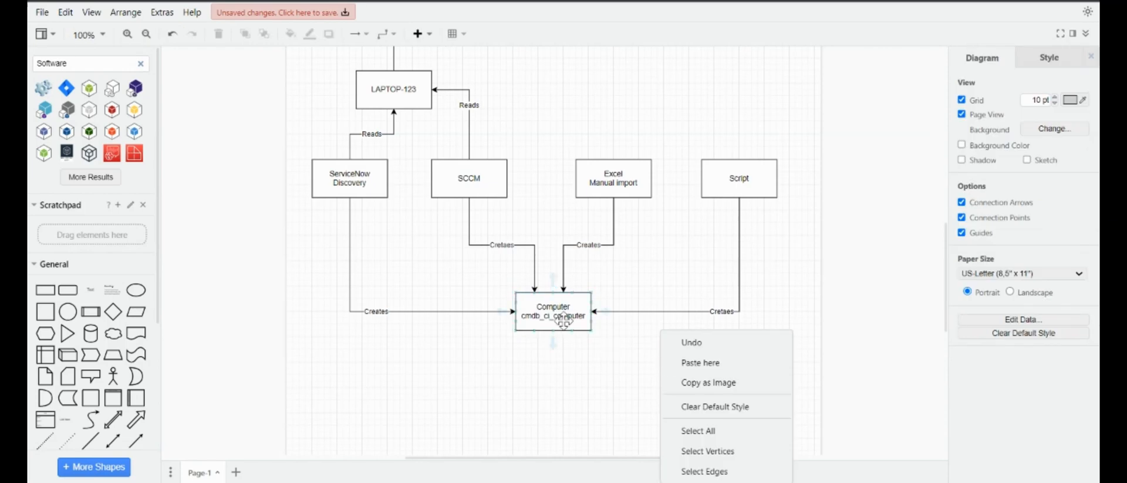
Step: Duplicate the Computer cmdb_ci_computer box and place the copy directly below the original
left_click(564, 320)
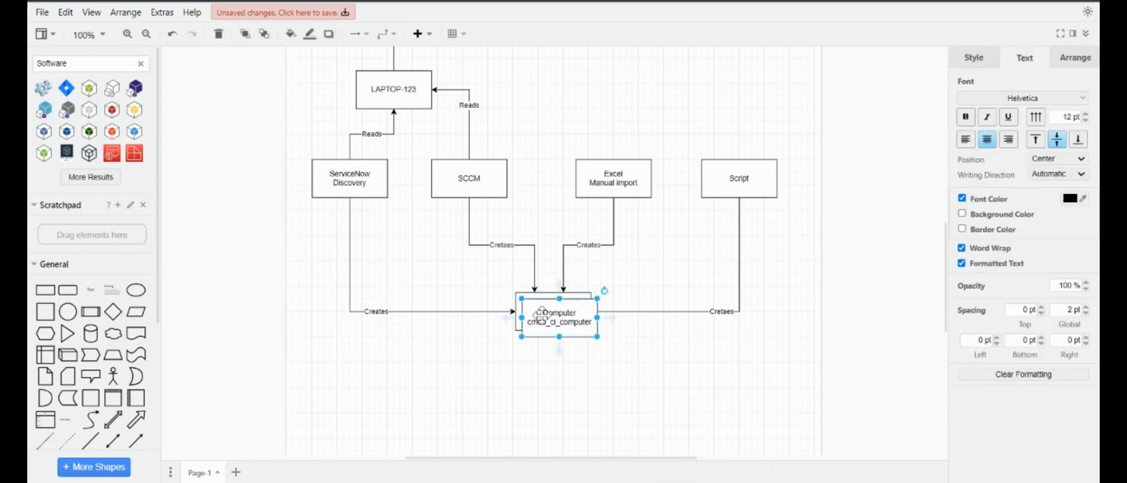
left_click_drag(538, 313, 538, 401)
left_click(618, 354)
Step: Replace the text of the original, upper Computer box with "IRE"
left_click(554, 315)
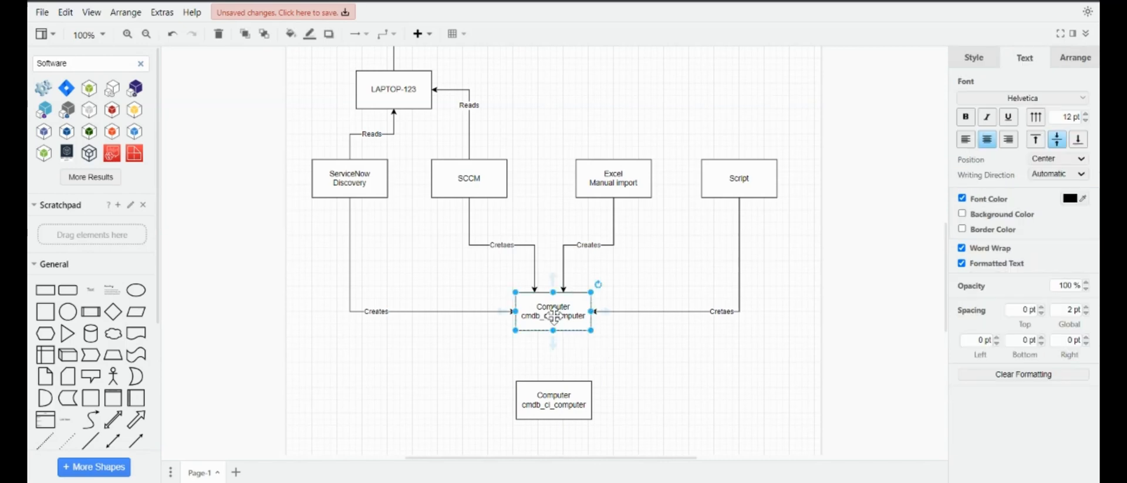
double_click(554, 316)
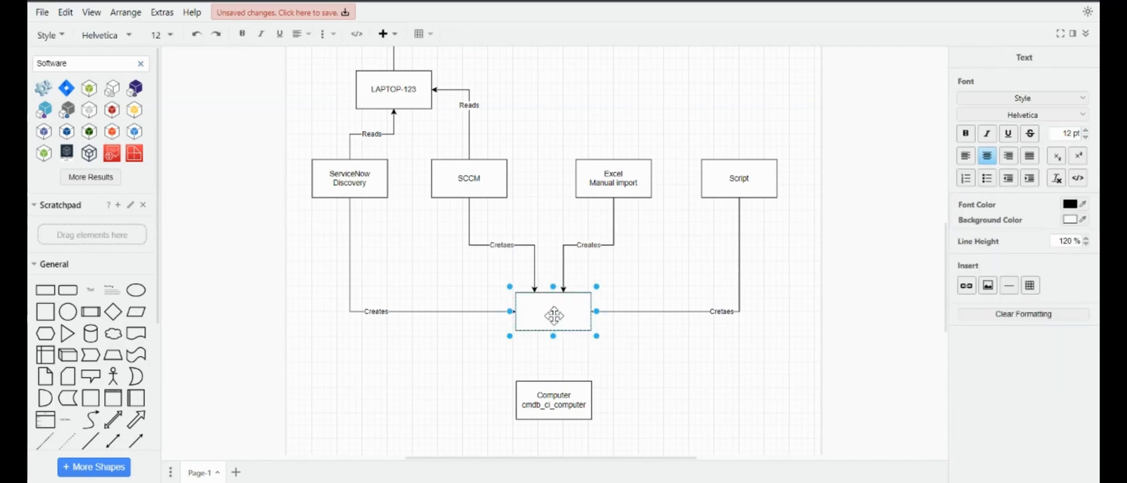
type("IRE")
left_click(653, 381)
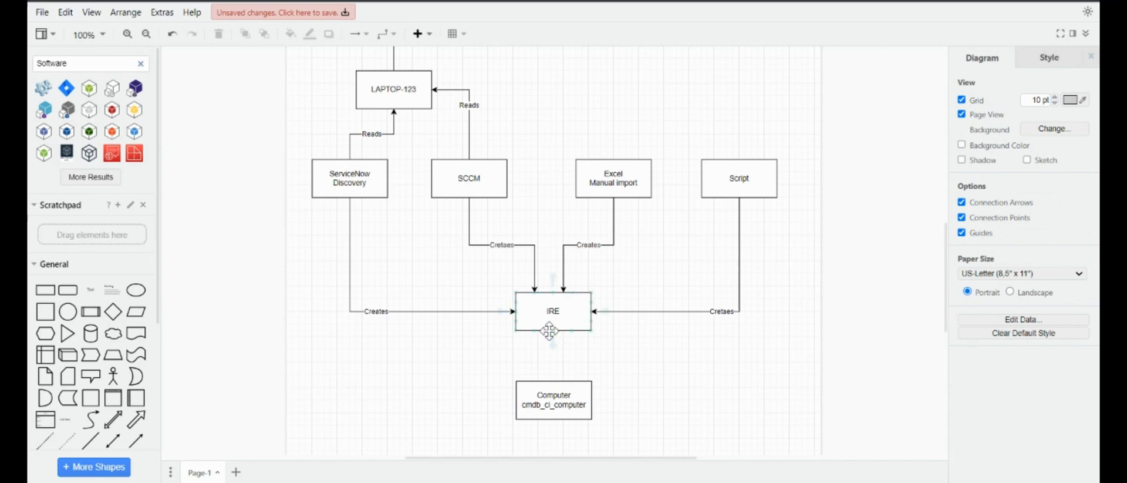
Step: Connect the IRE box to the Computer cmdb_ci_computer box below with an arrow labelled "Creates/updates"
left_click_drag(553, 330, 554, 392)
type("Creates")
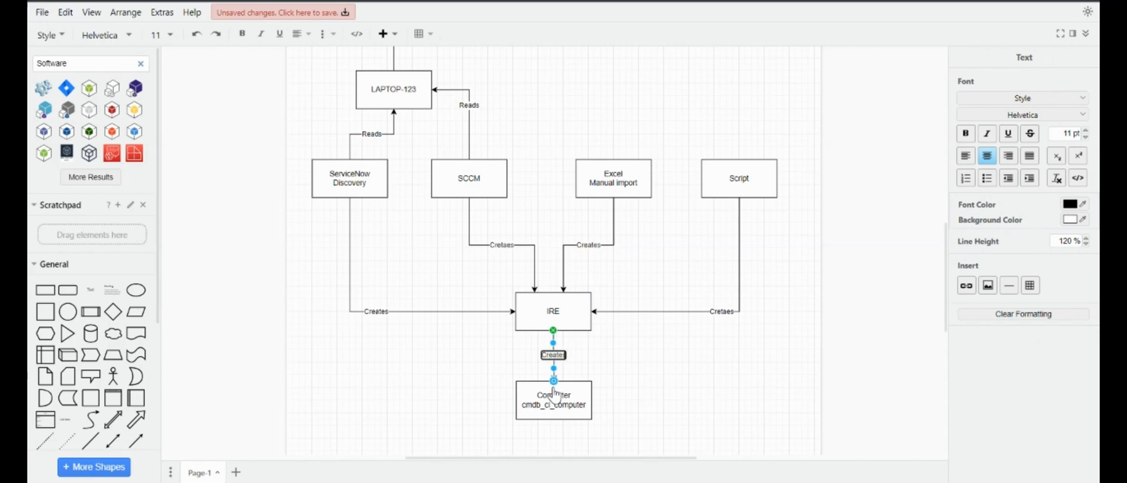
type("/updates")
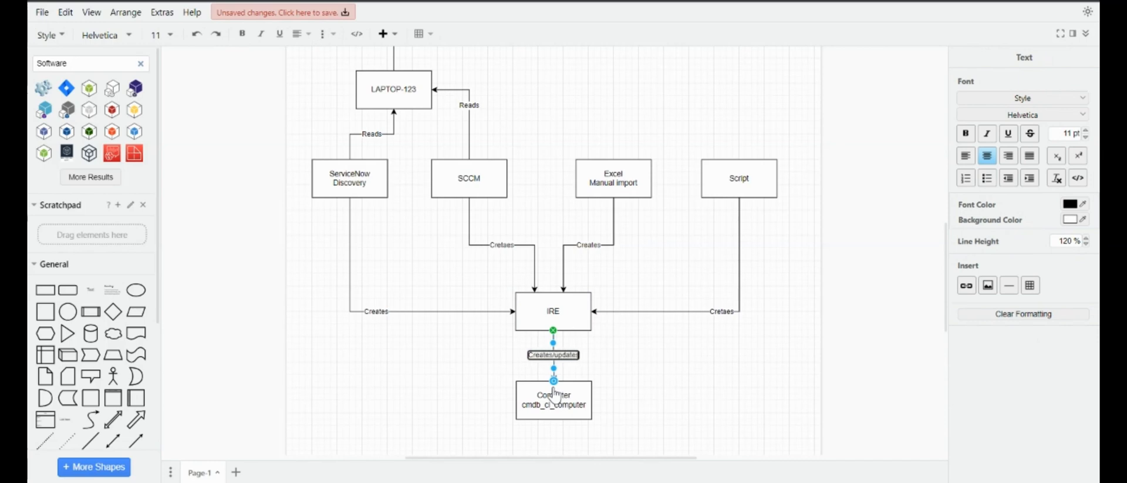
left_click(615, 376)
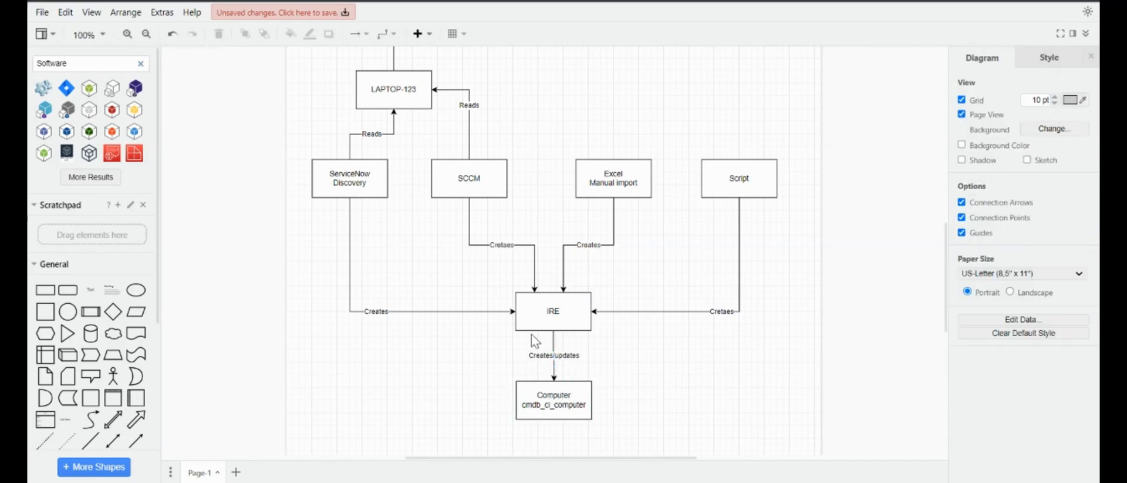
Step: Replace the labelled connectors from ServiceNow Discovery and SCCM to the IRE box with unlabelled arrows
left_click(410, 311)
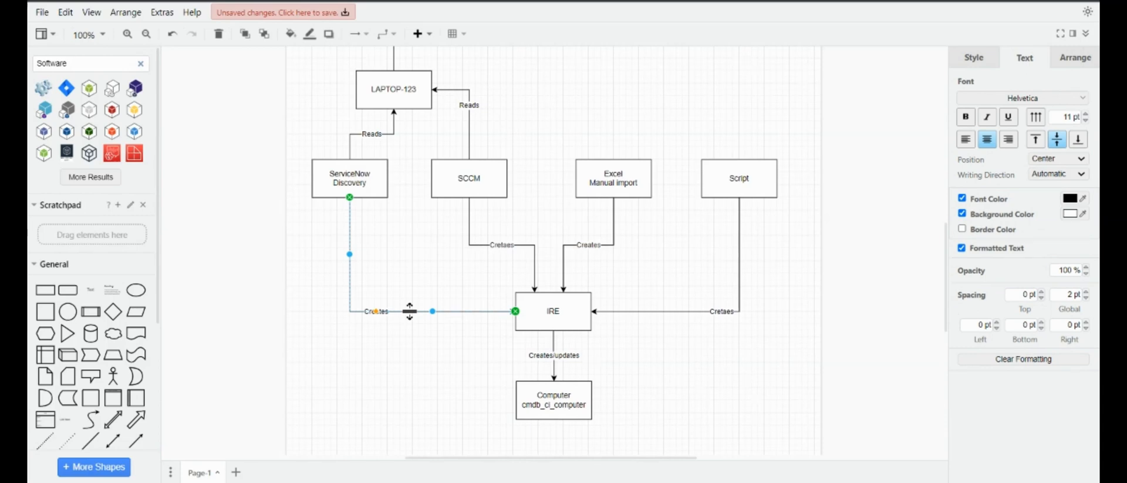
key("Delete")
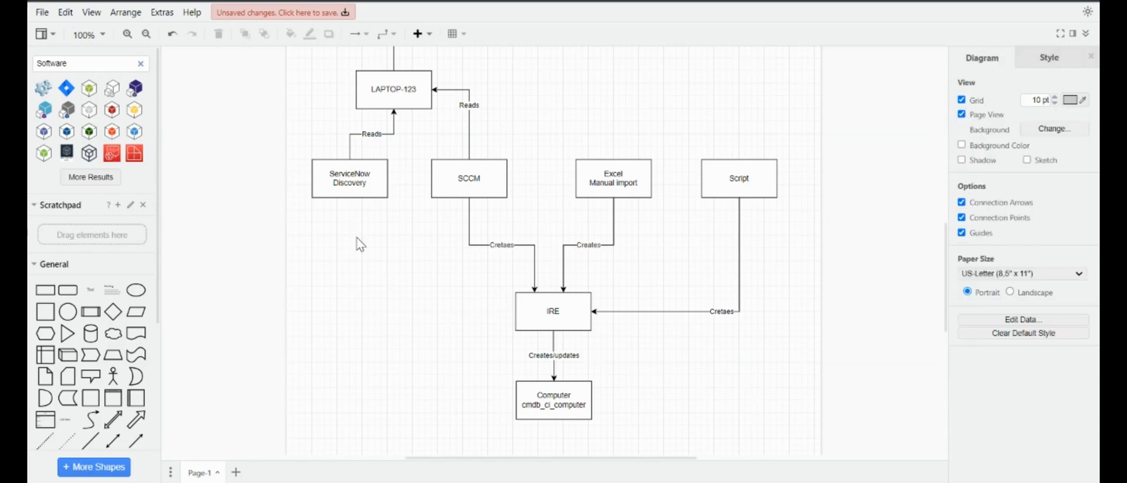
left_click_drag(348, 198, 517, 312)
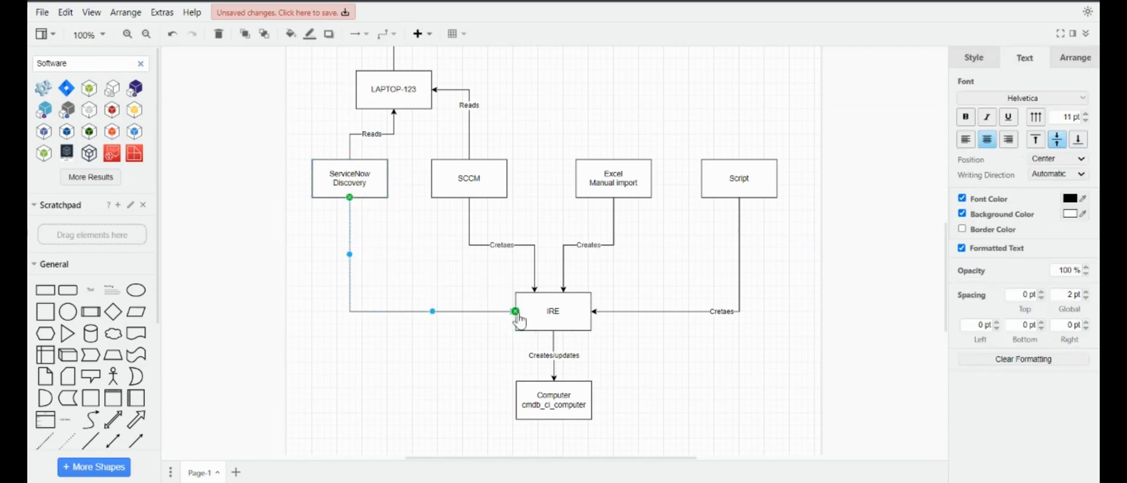
left_click(496, 244)
key("Delete")
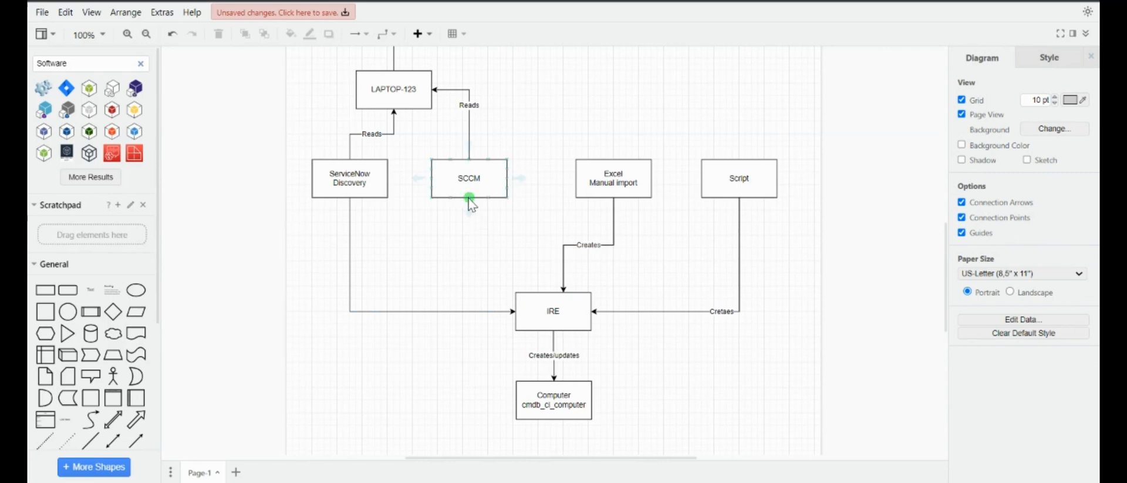
left_click_drag(466, 200, 535, 292)
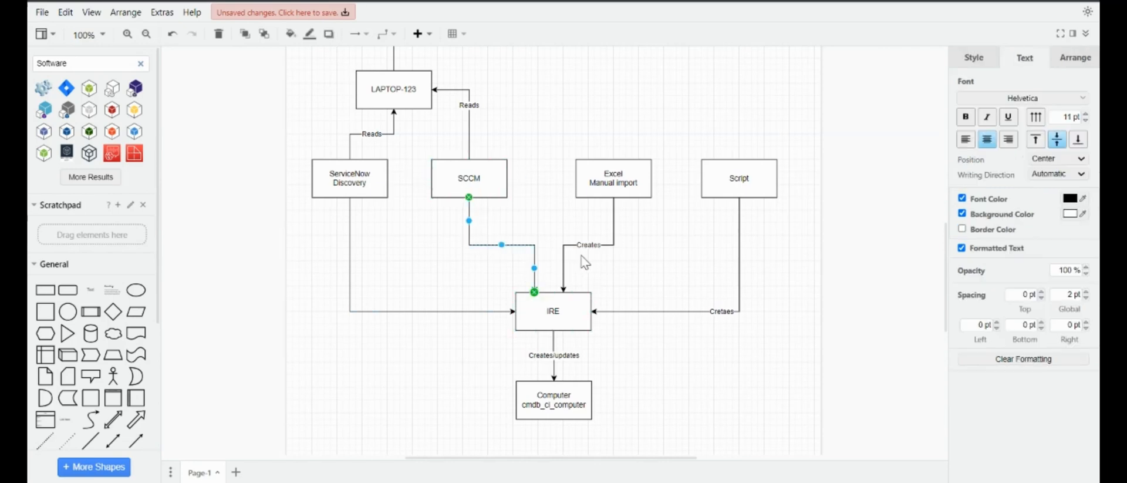
Step: Replace the labelled connectors from Excel Manual import and Script to the IRE box with unlabelled arrows
left_click(597, 241)
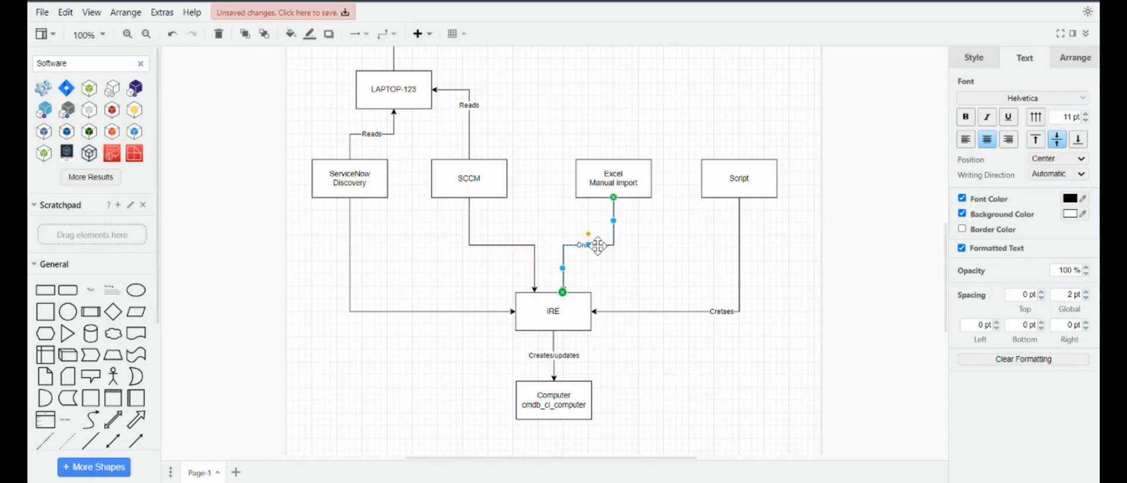
key("Delete")
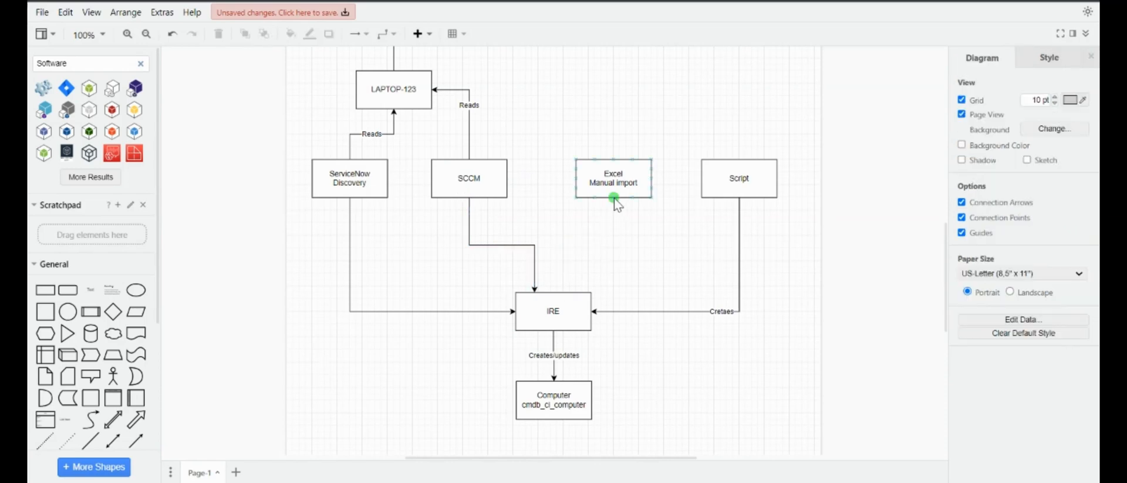
left_click_drag(614, 198, 570, 292)
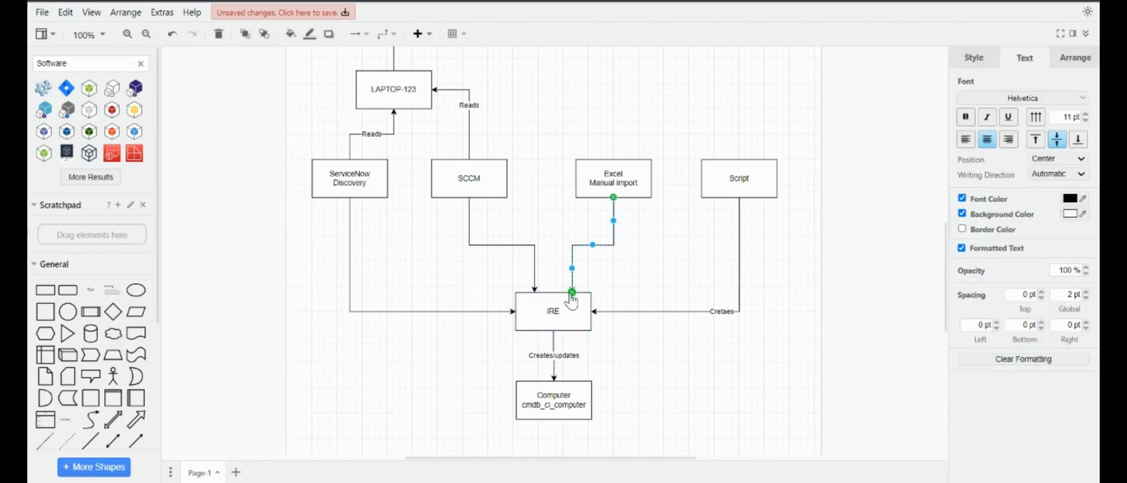
left_click(691, 310)
key("Delete")
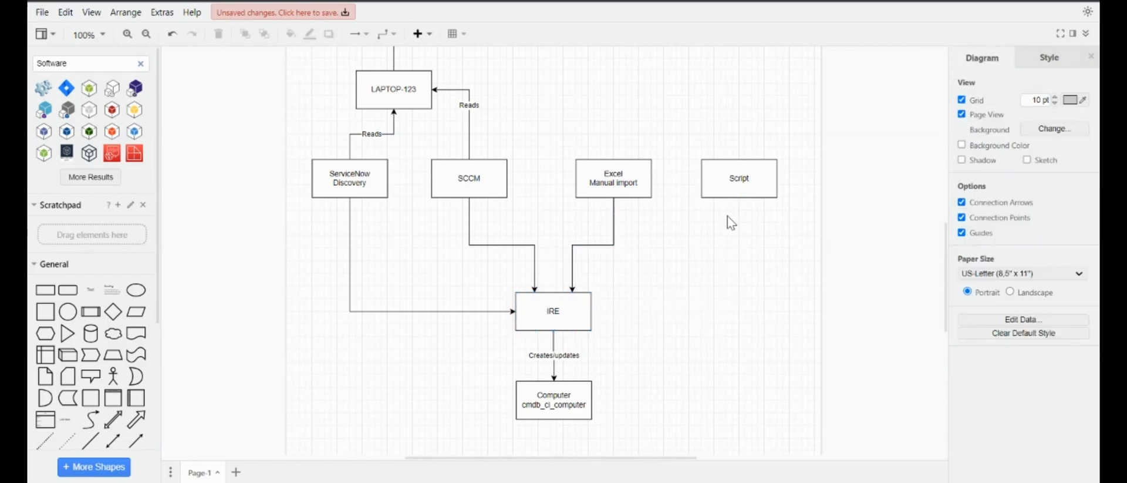
left_click_drag(740, 199, 592, 311)
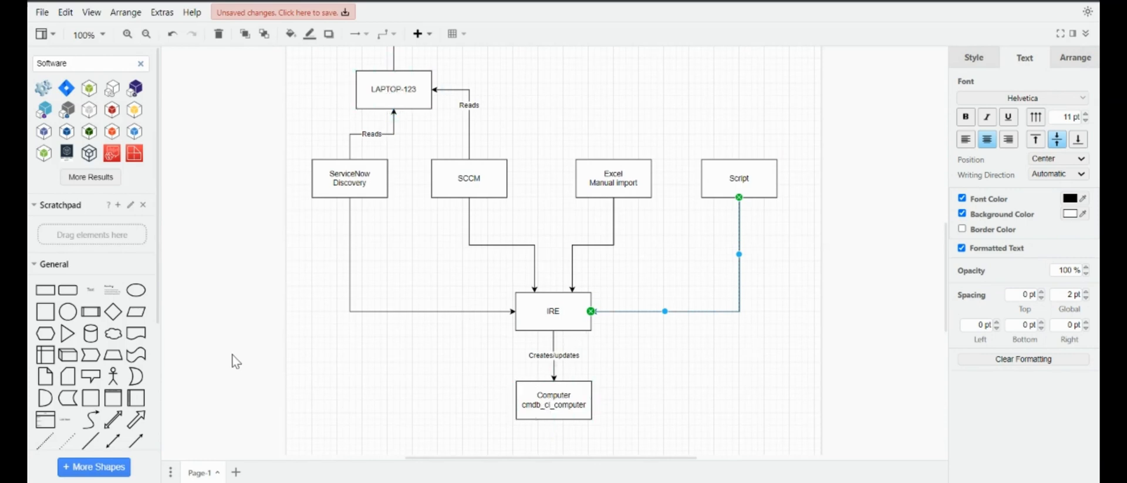
Step: Add a blank line and "RAM" below cmdb_ci_computer in the Computer box, with the box tall enough for the text
double_click(555, 404)
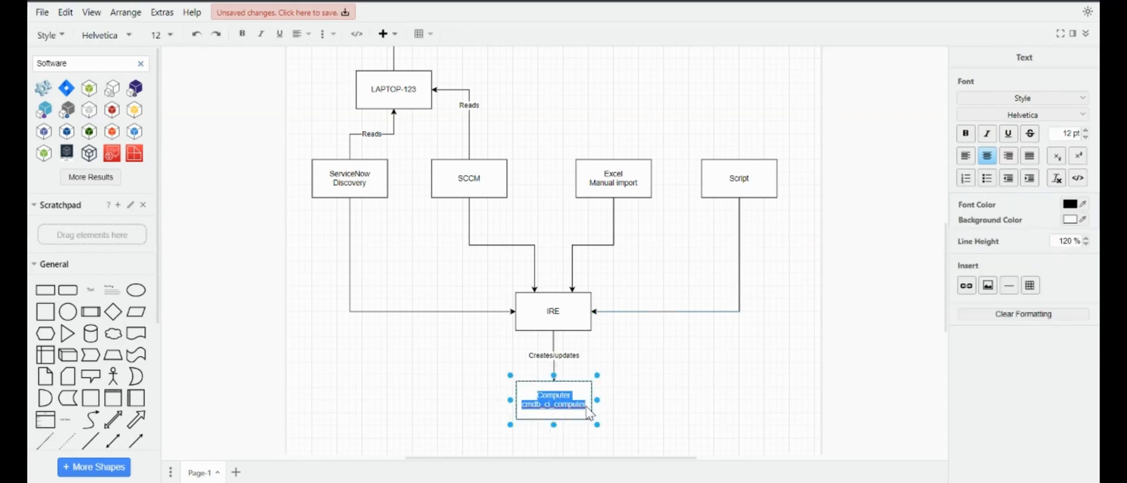
left_click(587, 407)
double_click(565, 407)
key("Right")
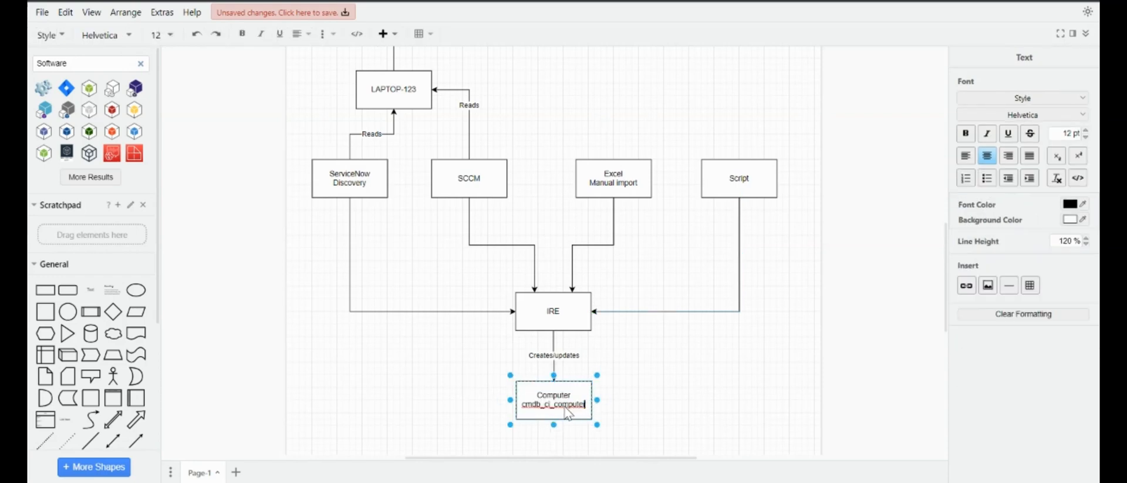
key("Return")
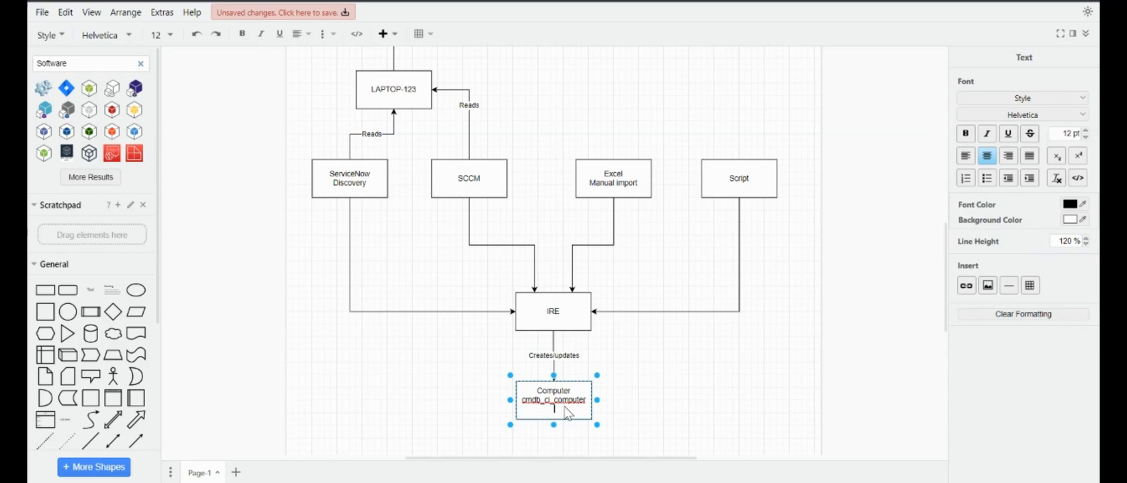
key("Return")
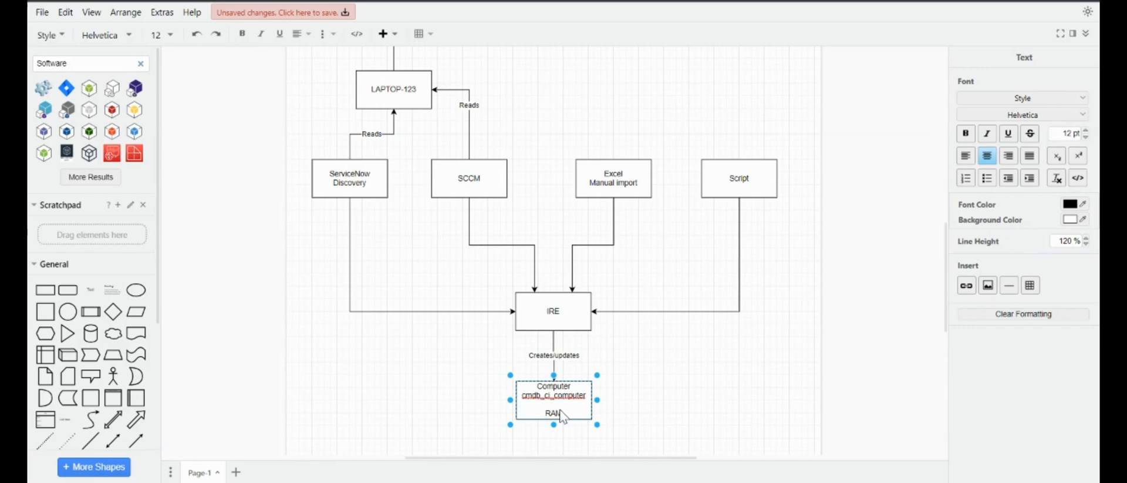
key("Escape")
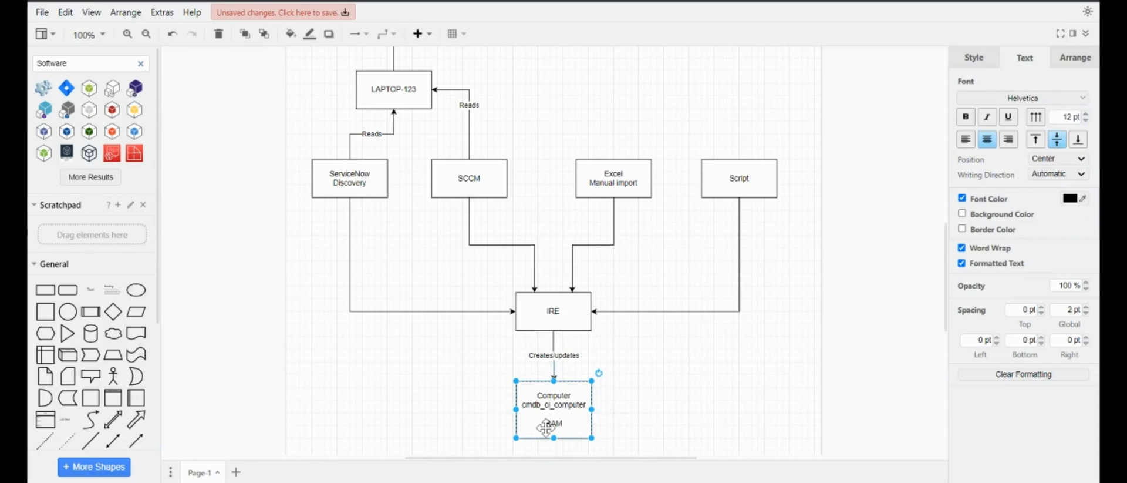
left_click(634, 423)
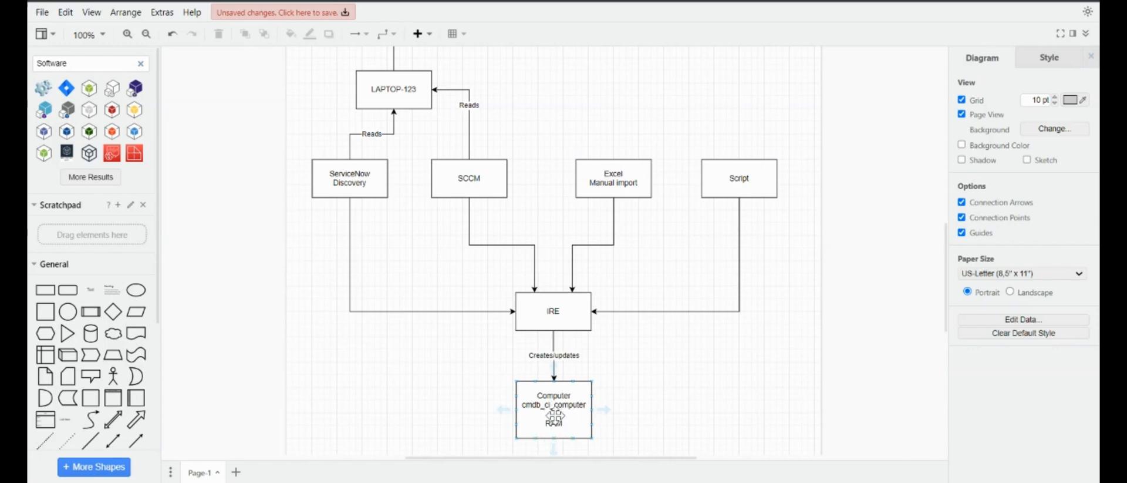
left_click(347, 188)
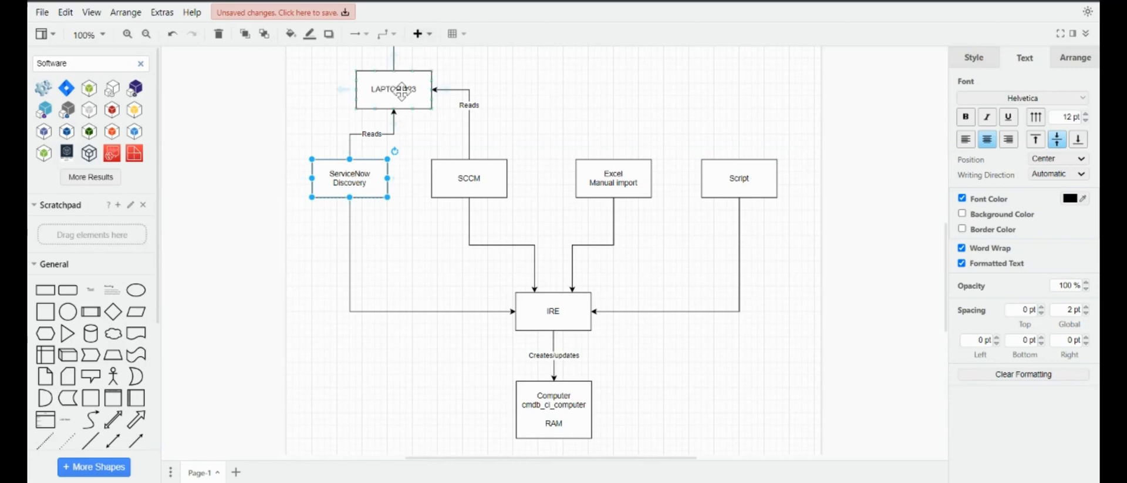
left_click(372, 353)
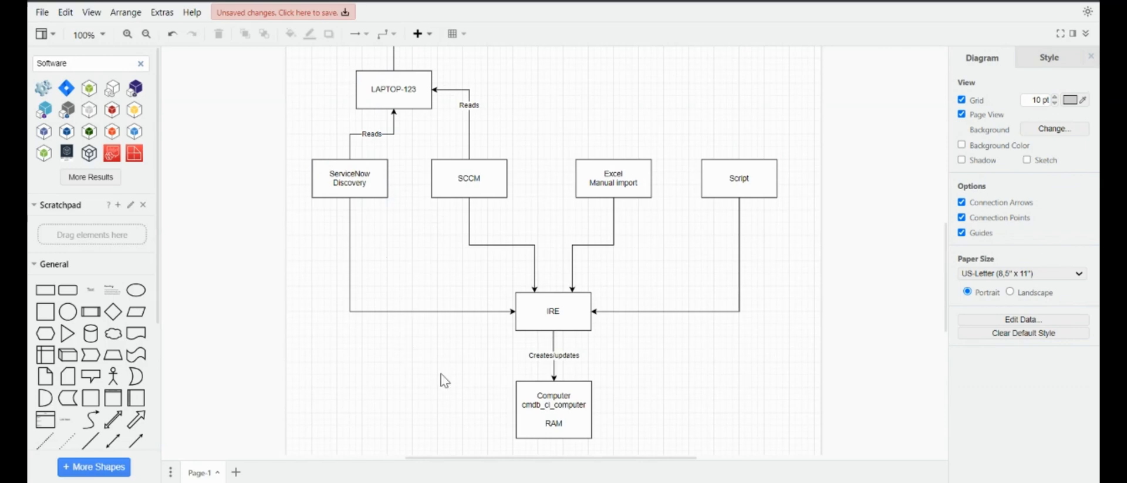
left_click(471, 178)
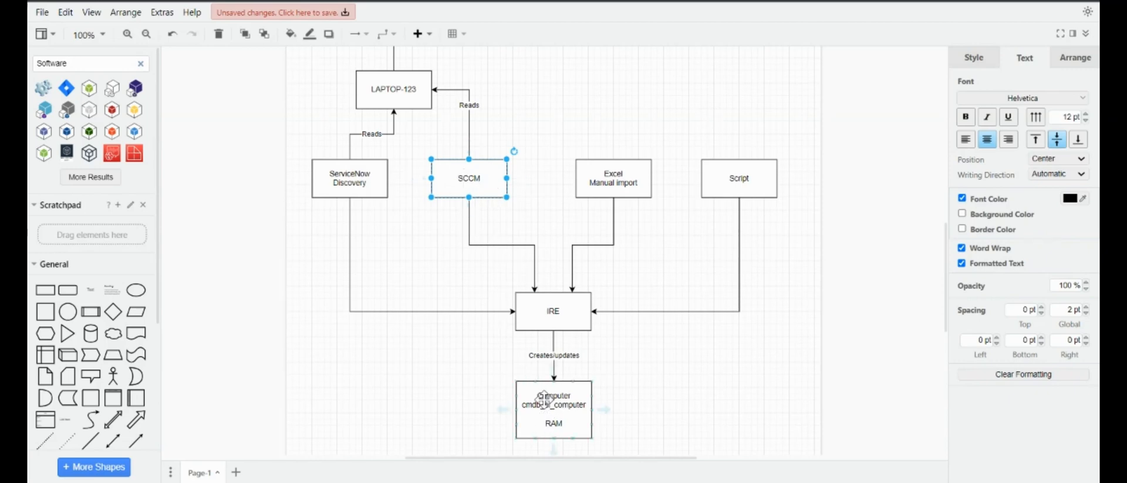
left_click(398, 72)
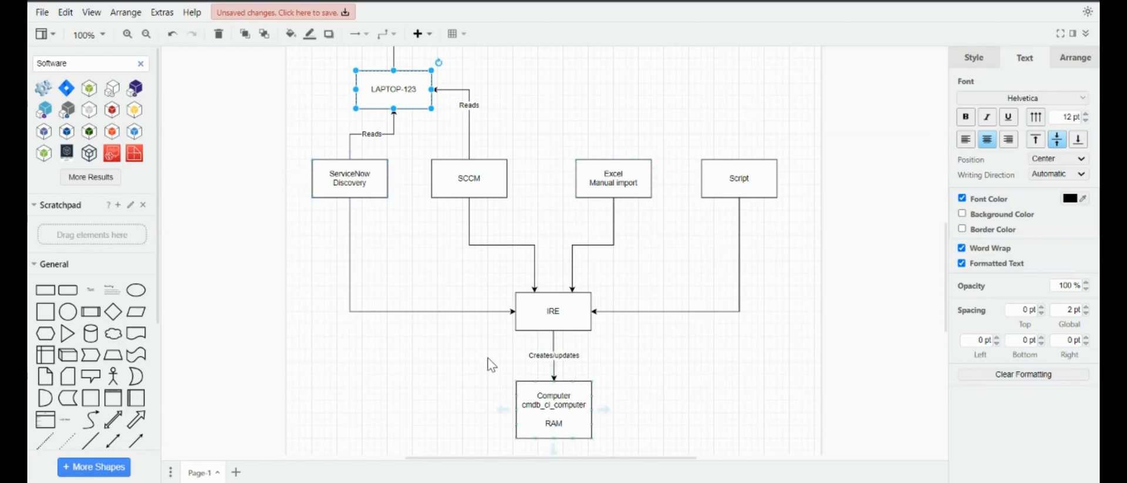
left_click(458, 174)
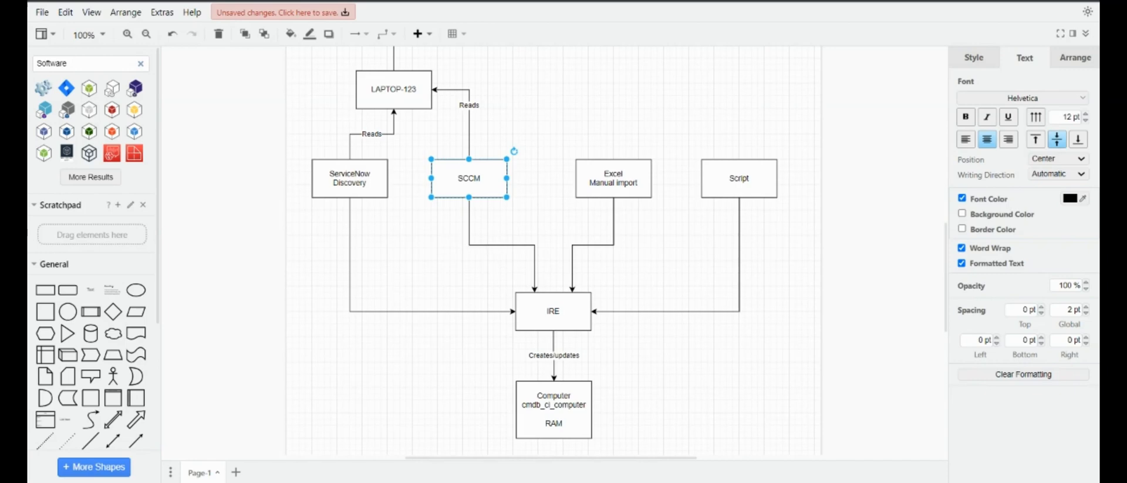
Step: Switch to ServiceNow, search the modules for "identification", and open the CI Identifiers list
key("alt+Left")
left_click(646, 53)
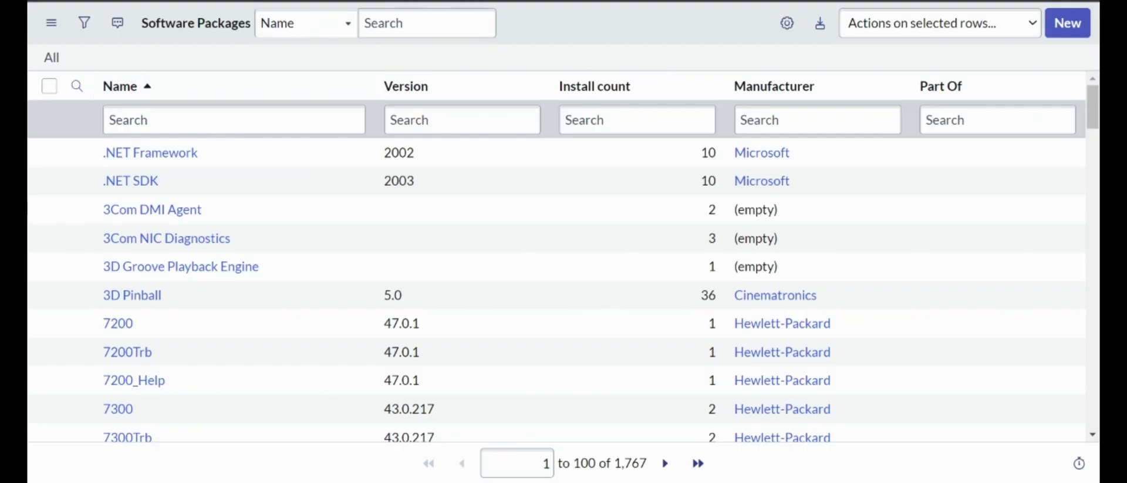
key("alt+Left")
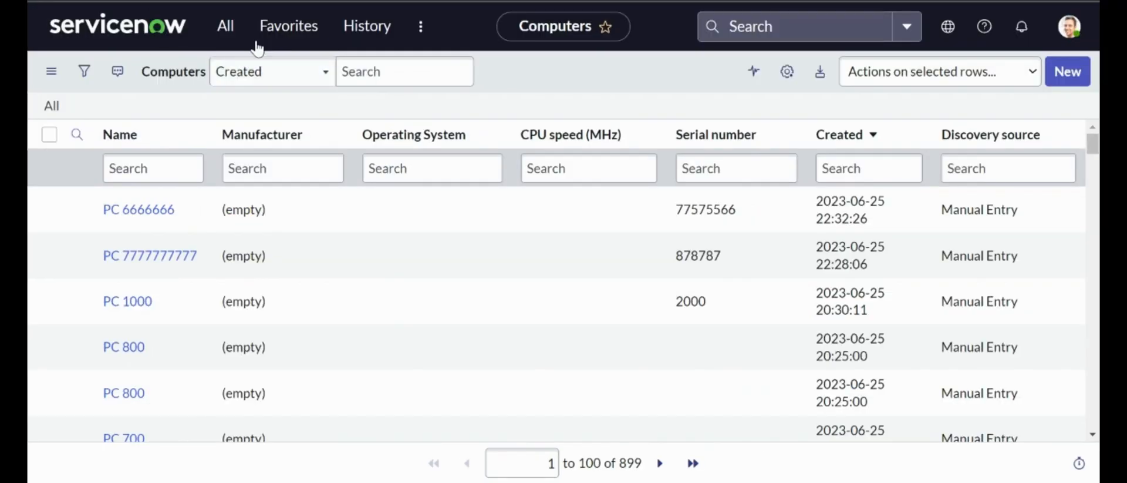
left_click(226, 39)
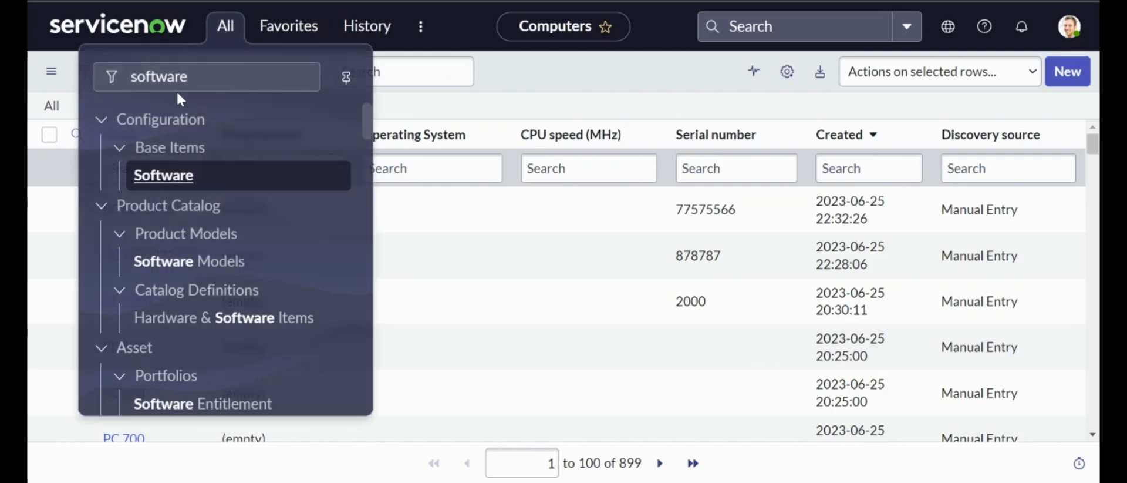
double_click(200, 86)
type("identi")
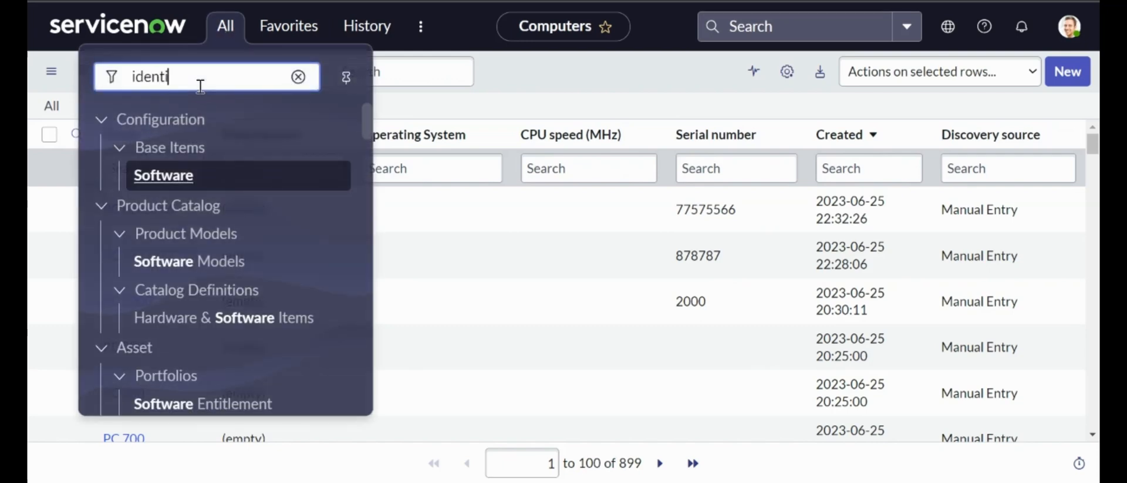
type("fication")
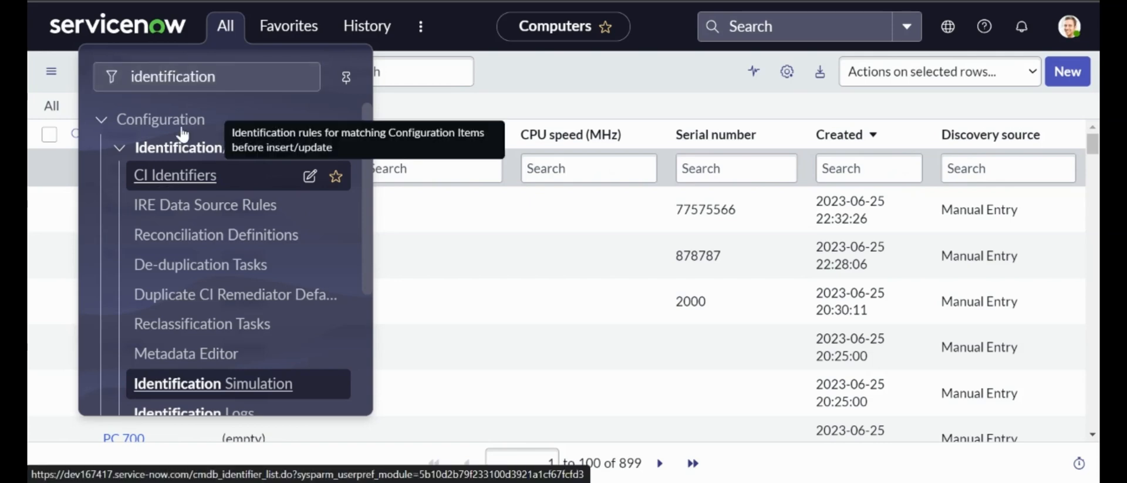
left_click(169, 185)
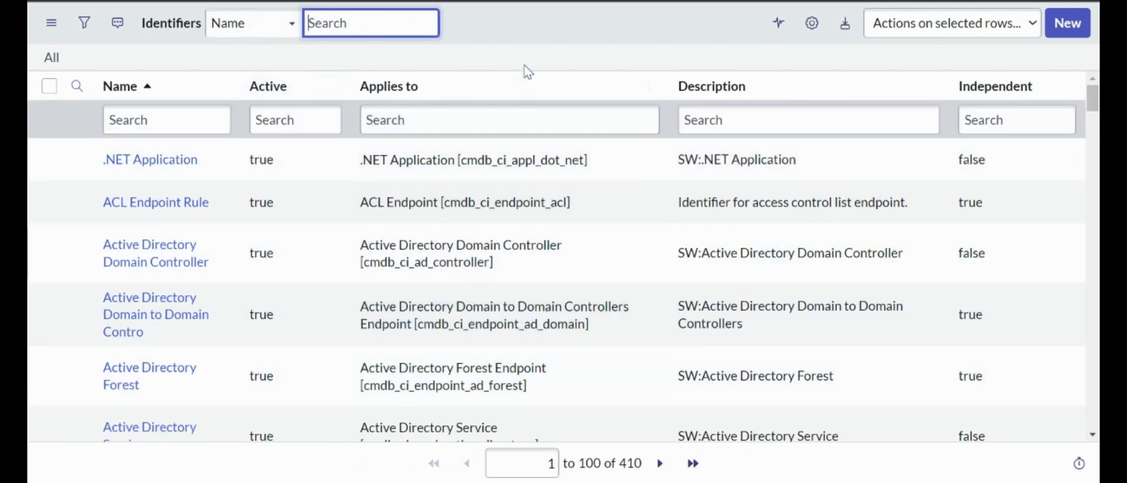
Step: Filter the identifiers by Applies to with "*hardware" to find the existing hardware rule
left_click(528, 71)
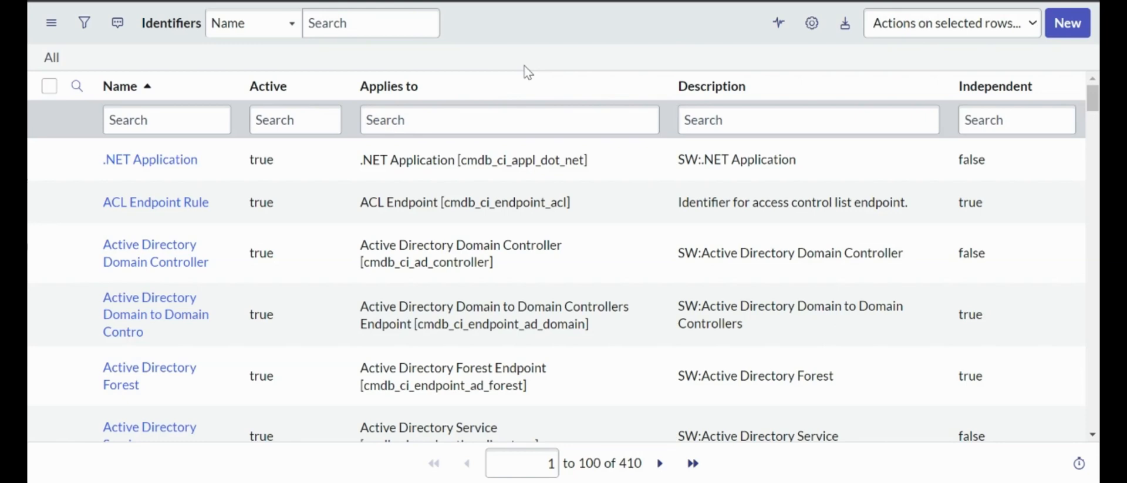
left_click(441, 107)
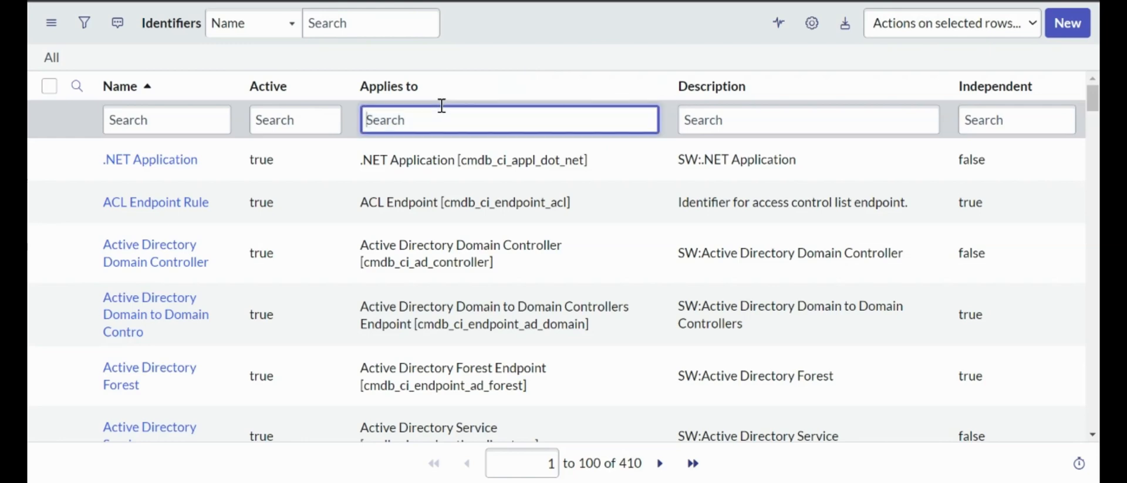
type("hardware")
key("Return")
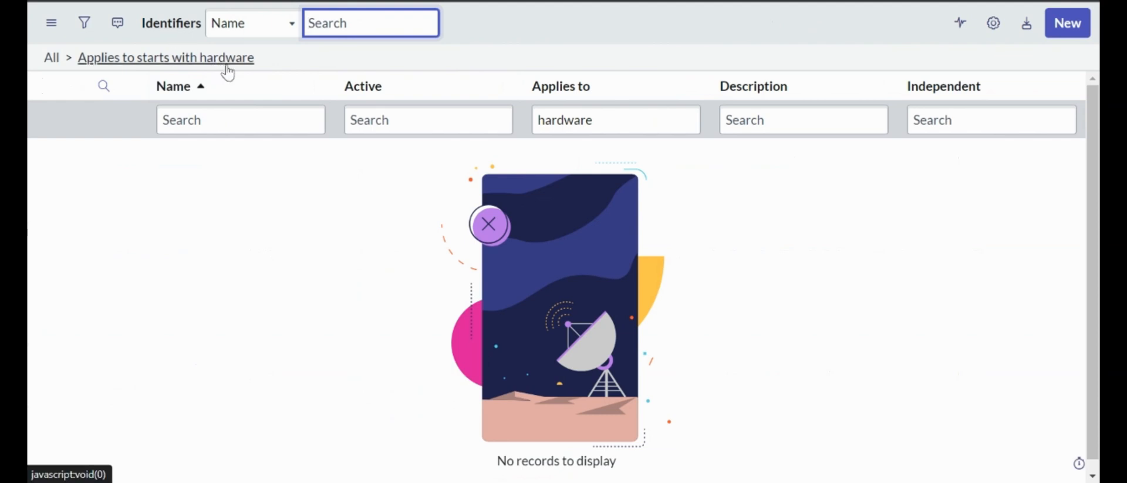
left_click(536, 122)
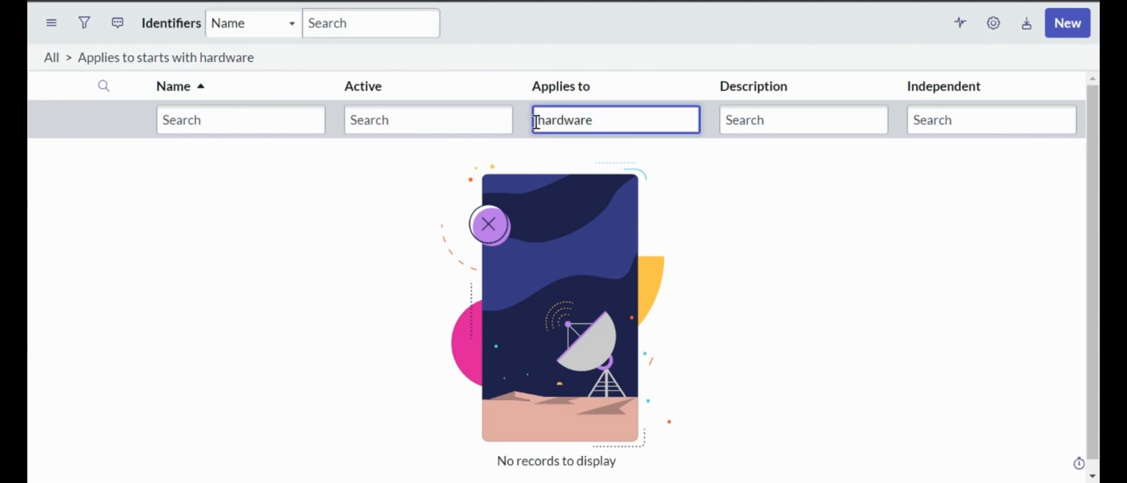
type("*")
key("Return")
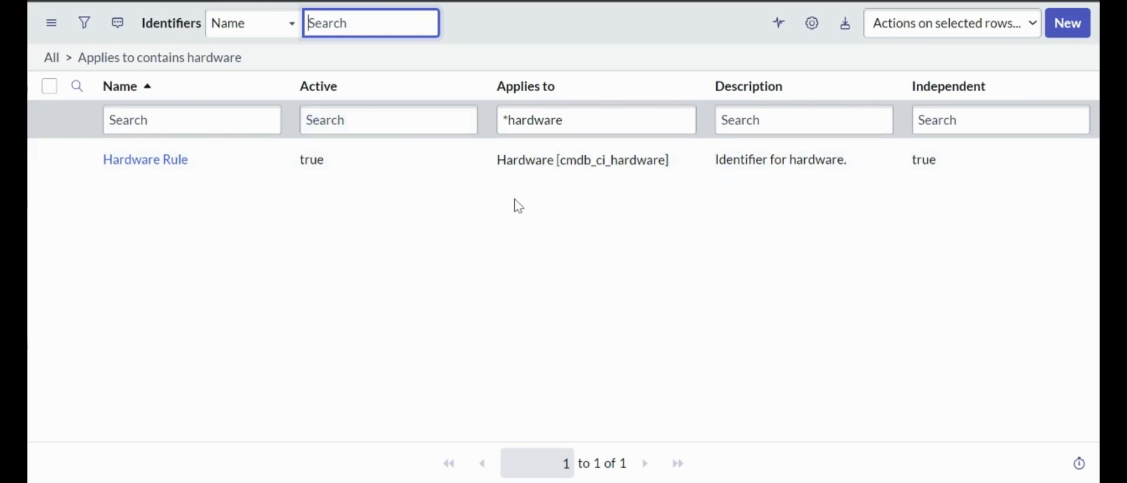
Step: Start a new identifier record and name it "Computer identification rule"
left_click(1066, 25)
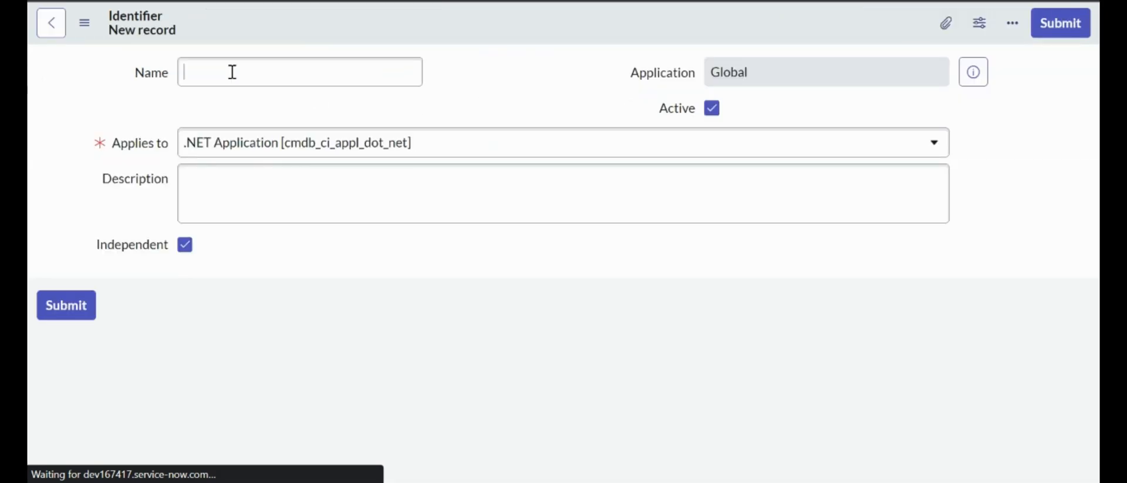
left_click(228, 72)
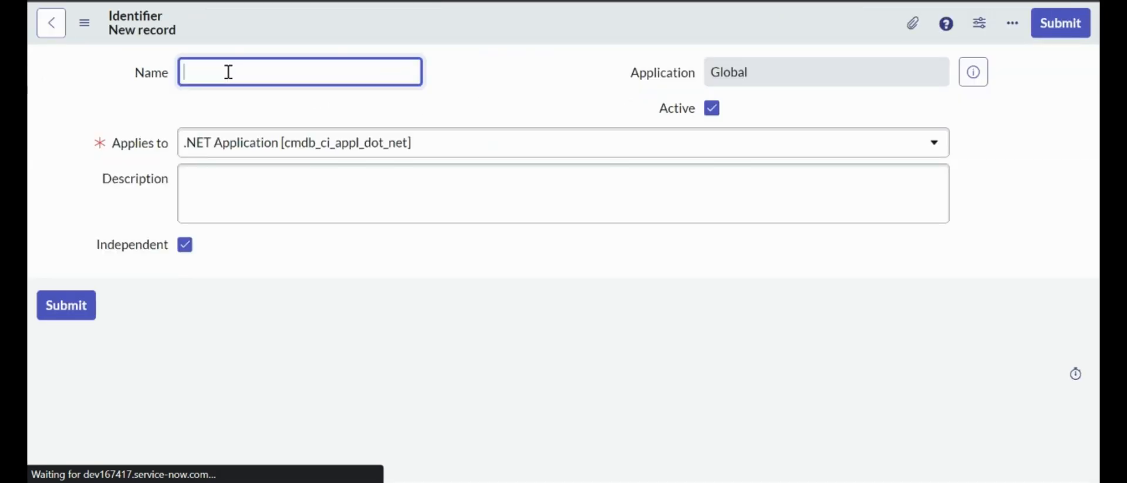
type("Comp")
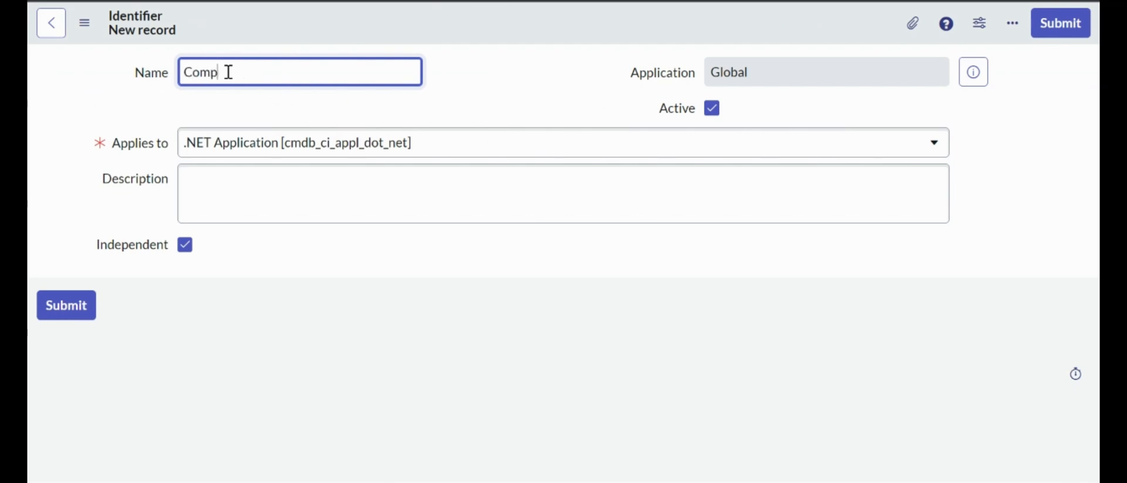
type("uter identific")
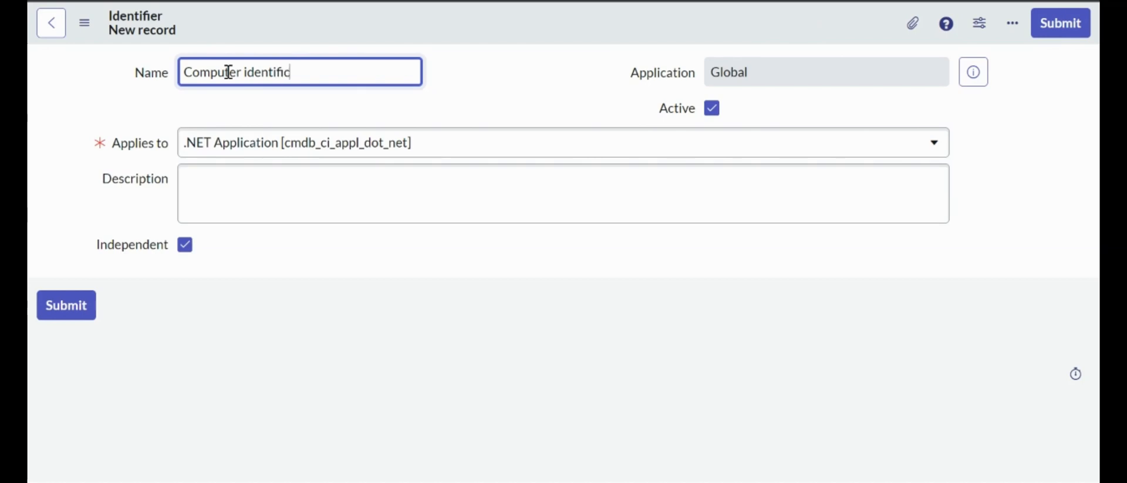
type("ation rules")
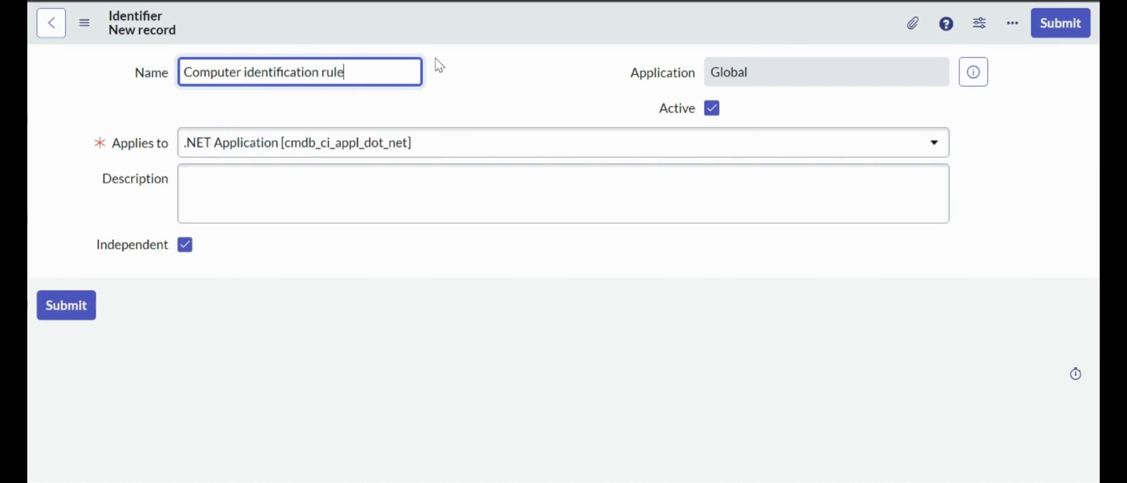
Step: Make the new identifier apply to Computer [cmdb_ci_computer] and save the record without leaving its form
left_click(335, 151)
type("c")
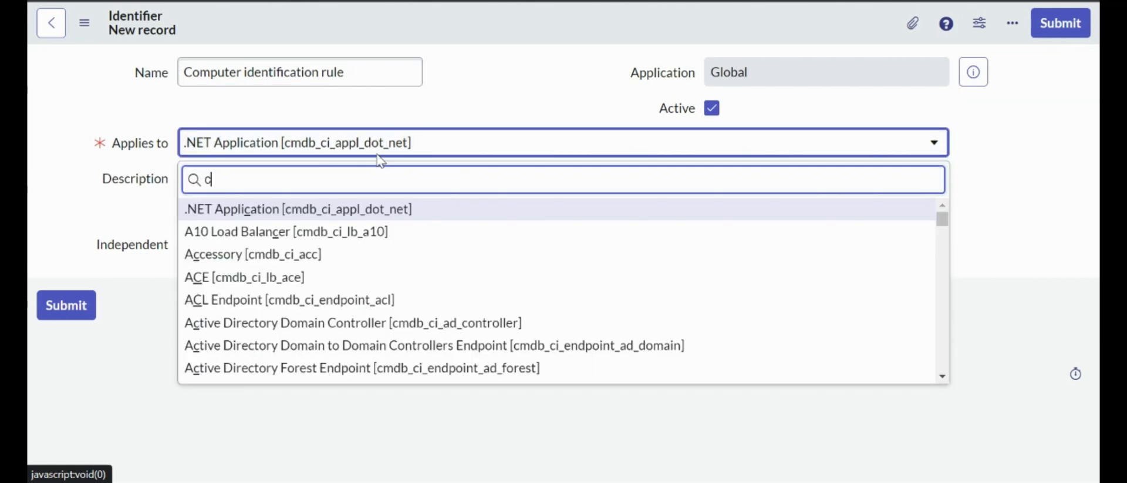
type("omputer")
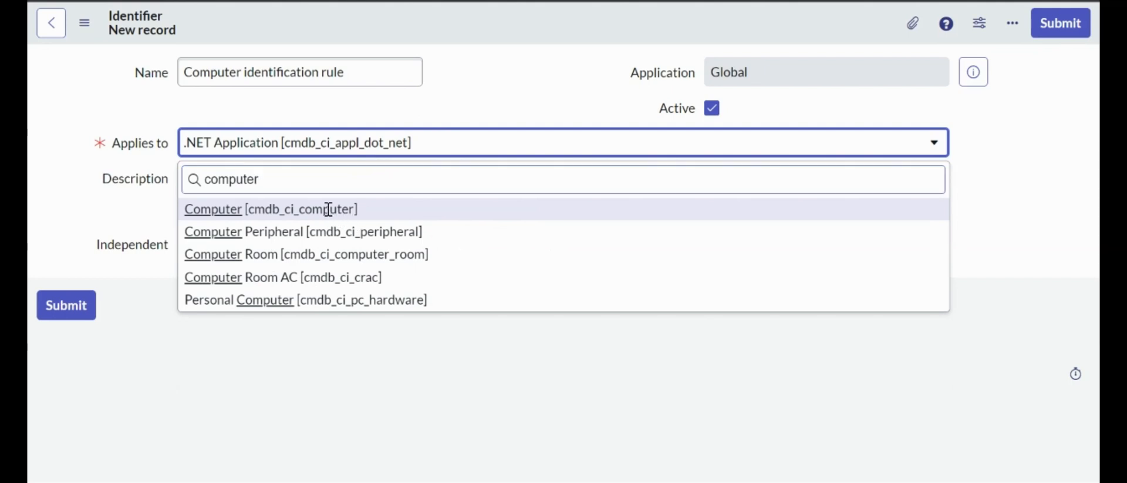
left_click(335, 209)
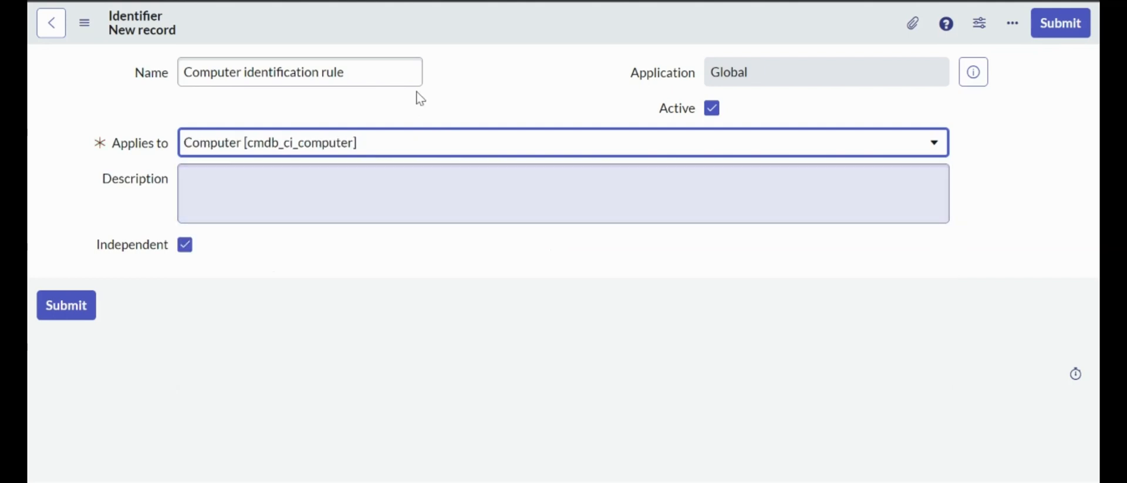
right_click(435, 32)
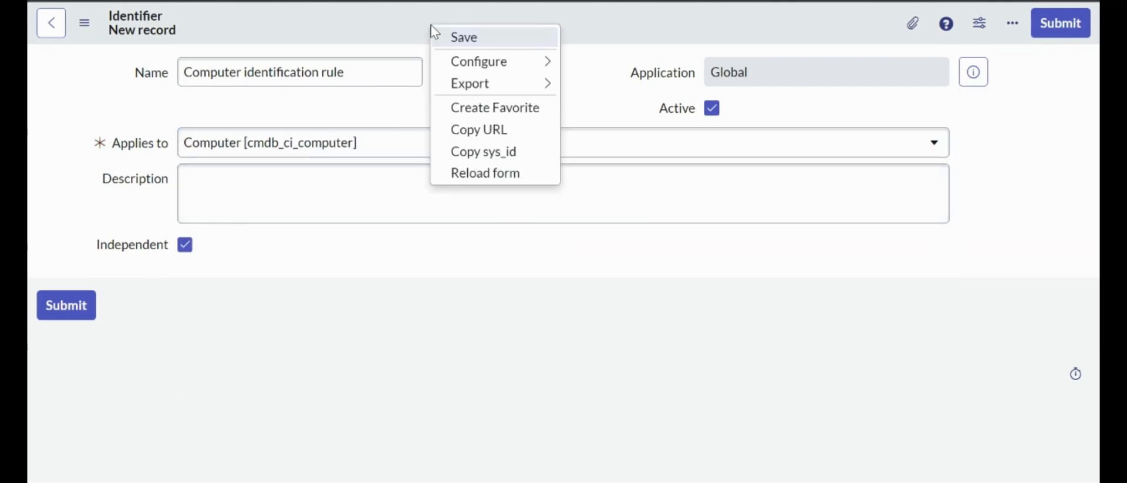
left_click(462, 39)
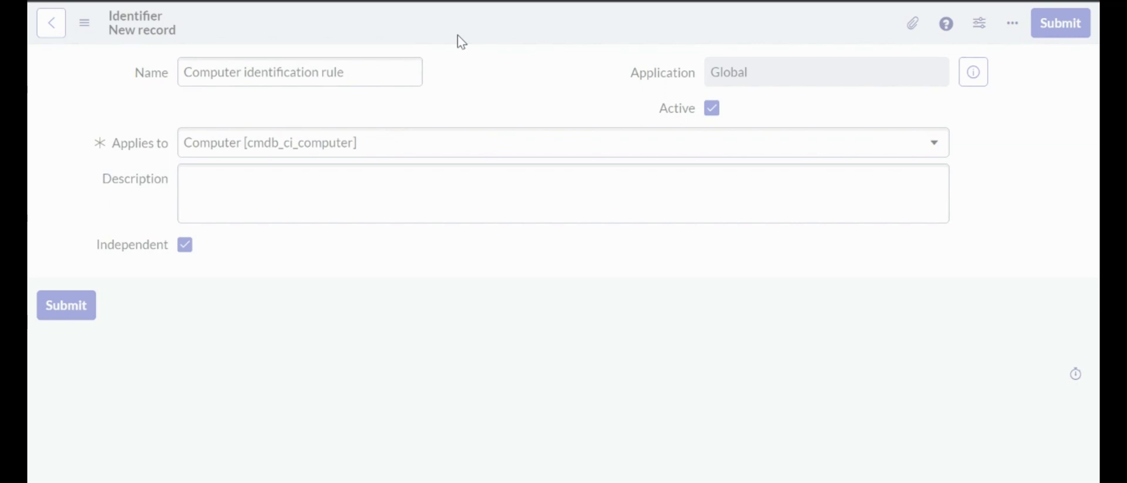
Step: Add an identifier entry to the Computer identification rule with Name as its criterion attribute, and submit it
scroll(354, 264, "down", 2)
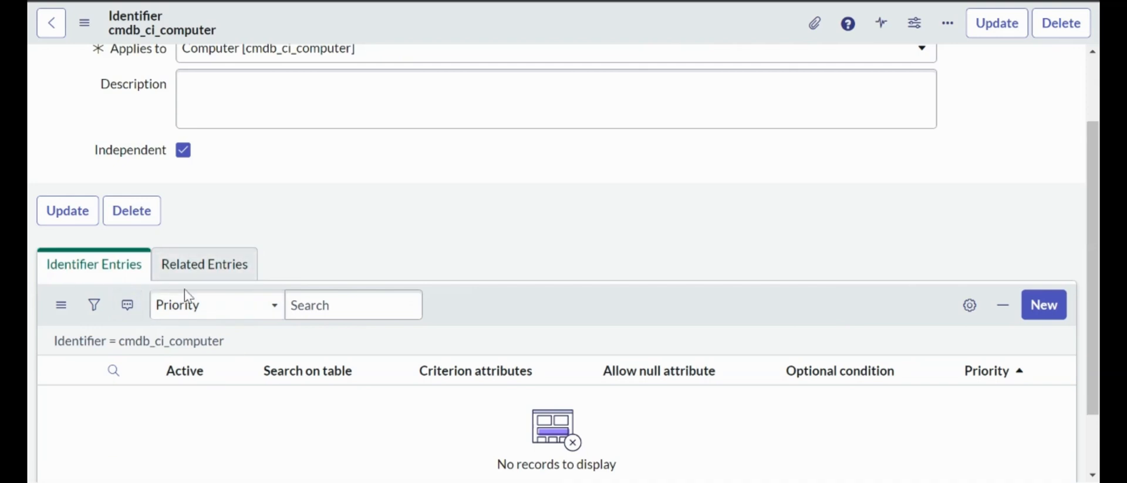
left_click(1049, 315)
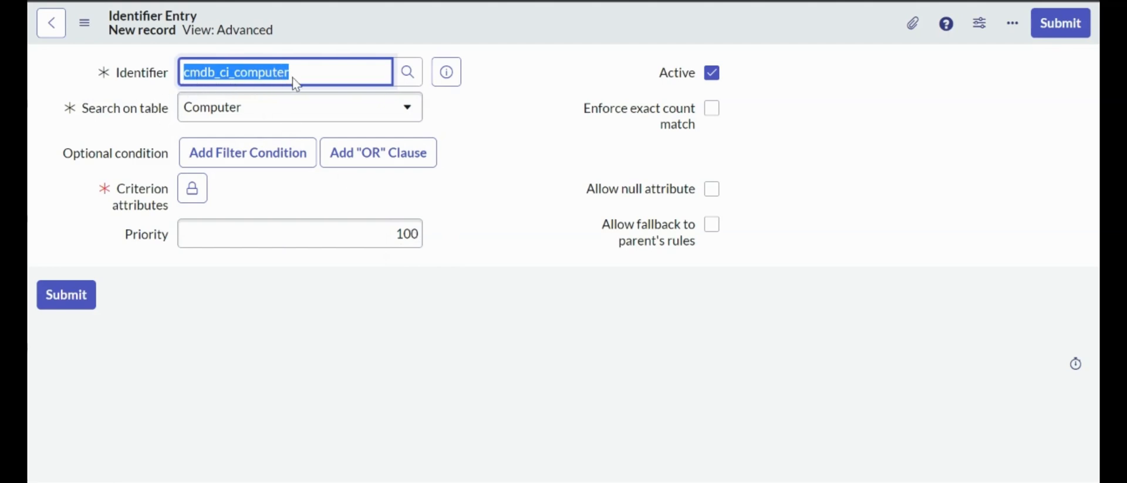
left_click(249, 114)
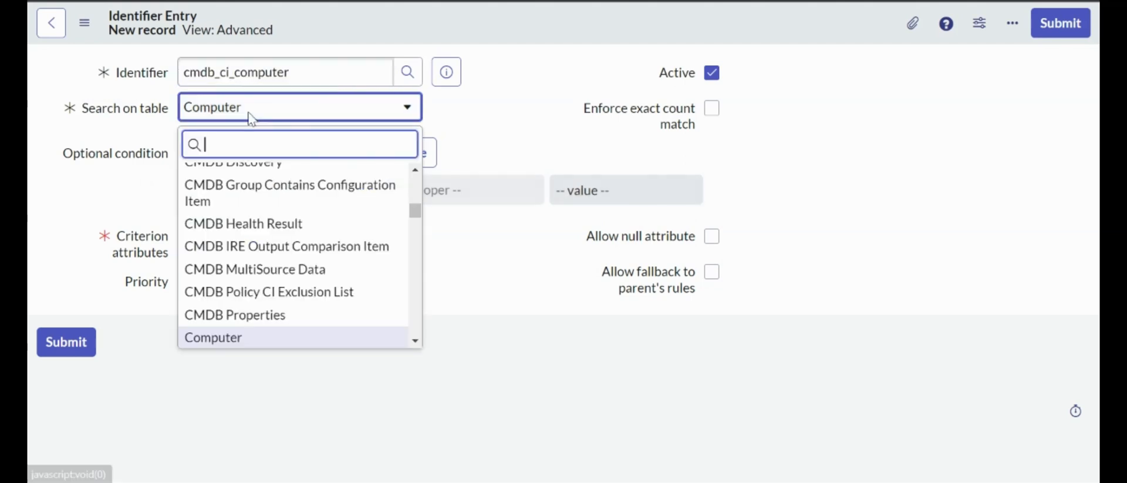
left_click(248, 114)
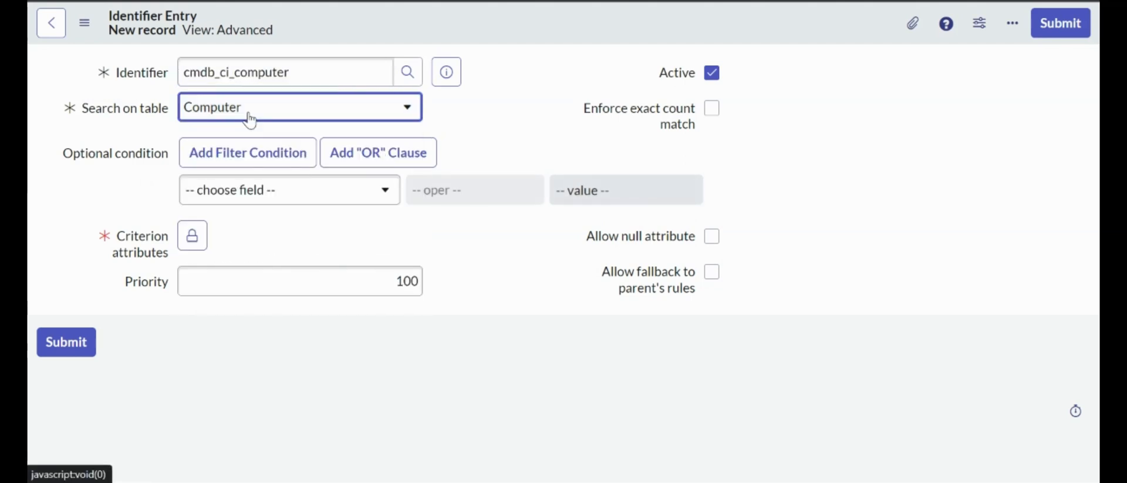
left_click_drag(371, 276, 443, 282)
left_click(192, 237)
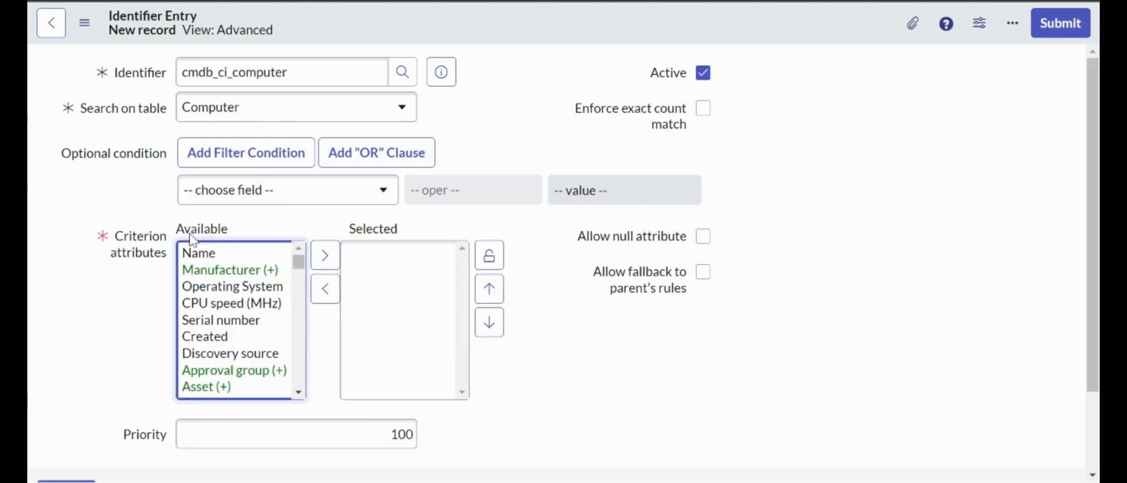
double_click(204, 256)
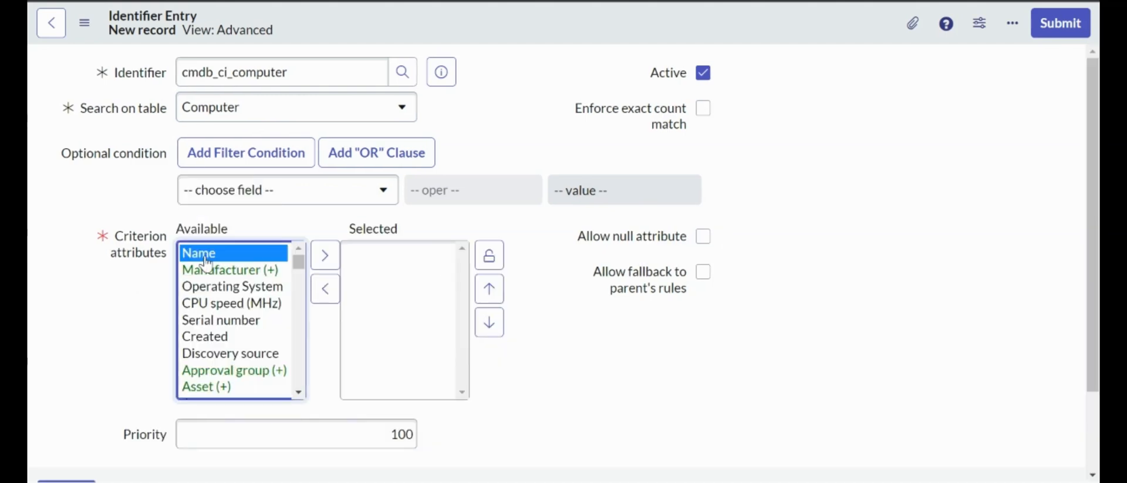
left_click(566, 320)
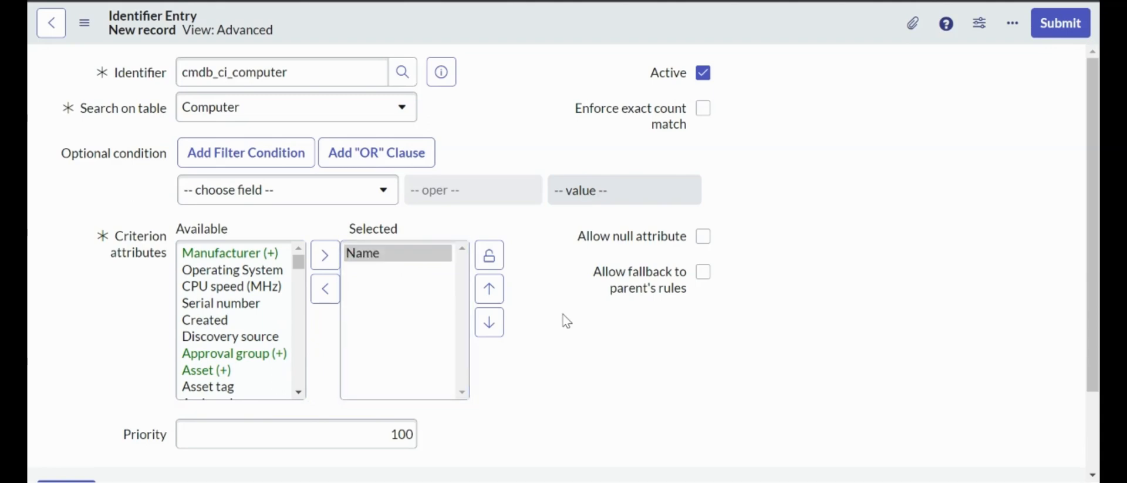
left_click(1064, 25)
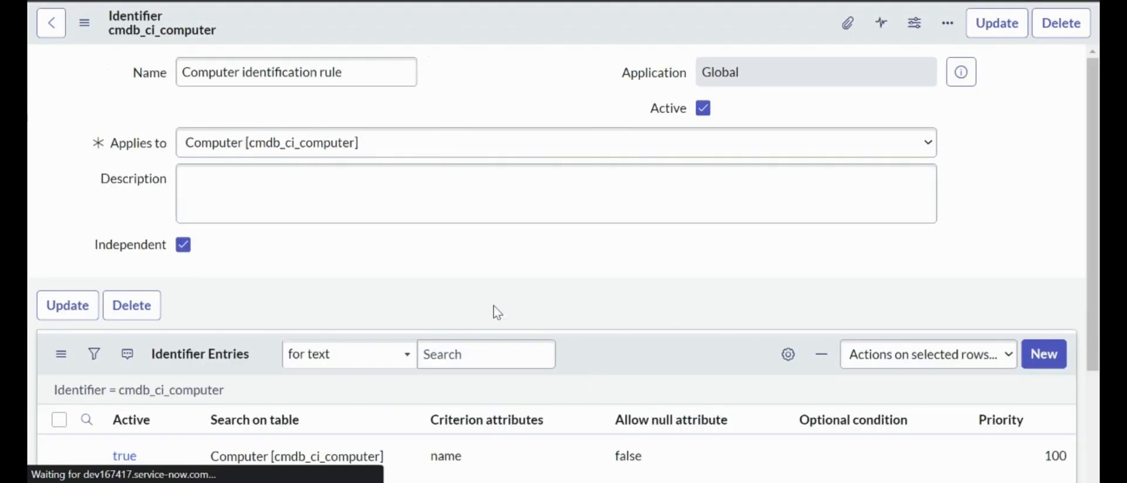
Step: Add a second identifier entry to the Computer identification rule with Serial number as its criterion attribute, and submit it
scroll(460, 304, "down", 1)
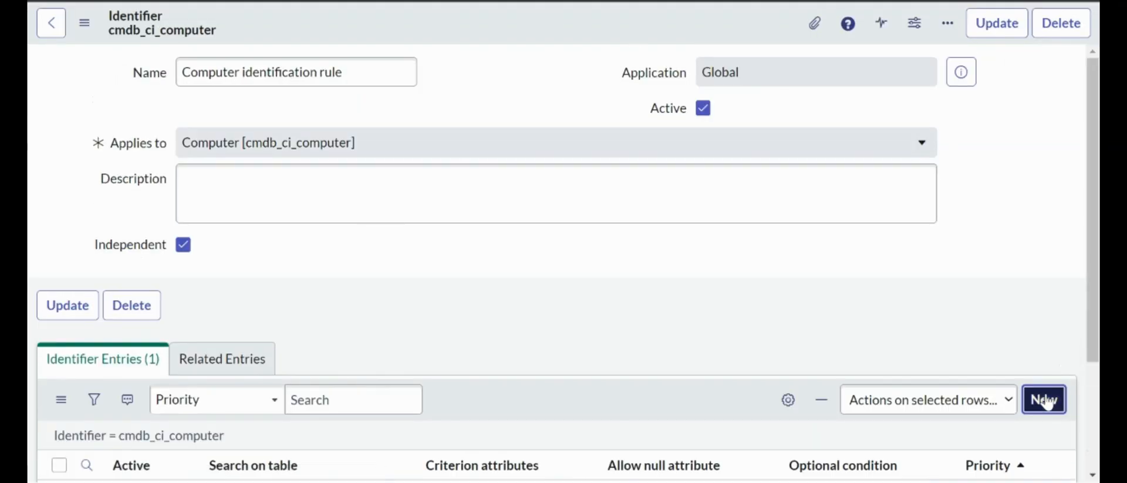
left_click(1042, 398)
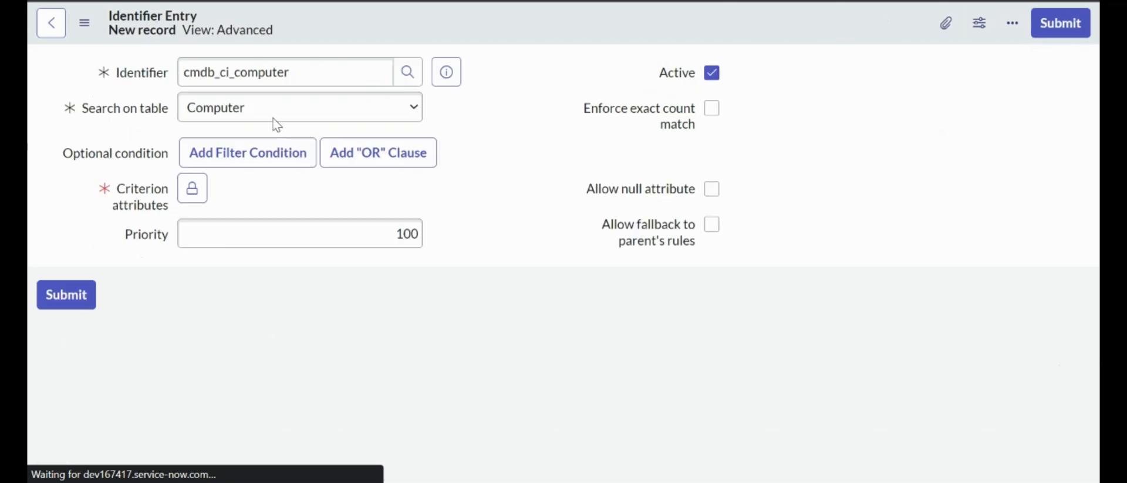
left_click(192, 234)
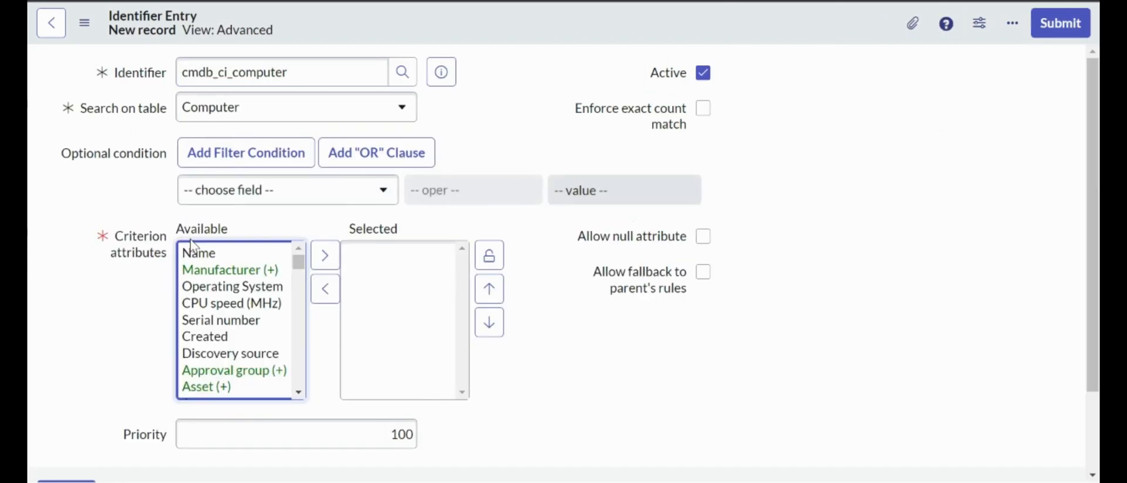
left_click(219, 303)
key("Down")
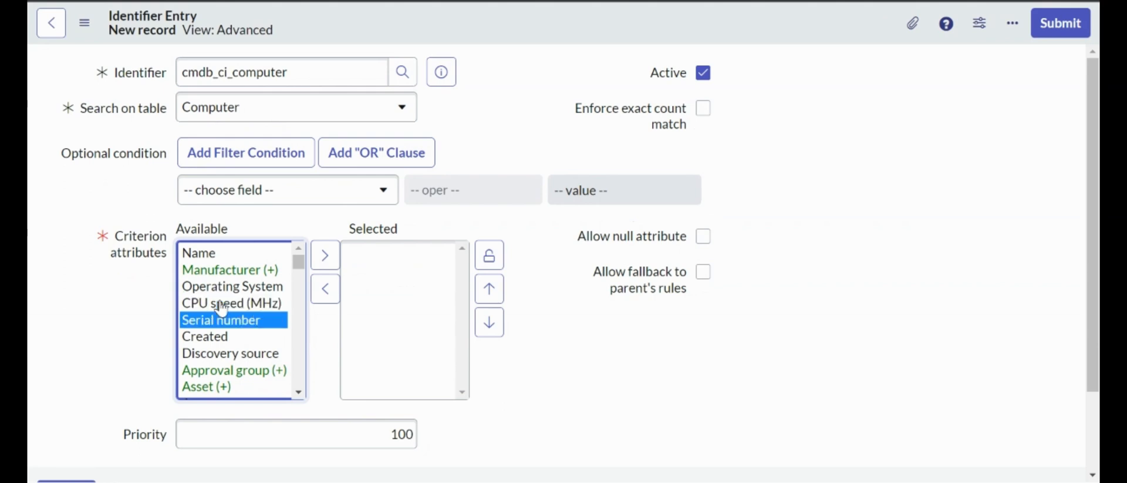
left_click(325, 255)
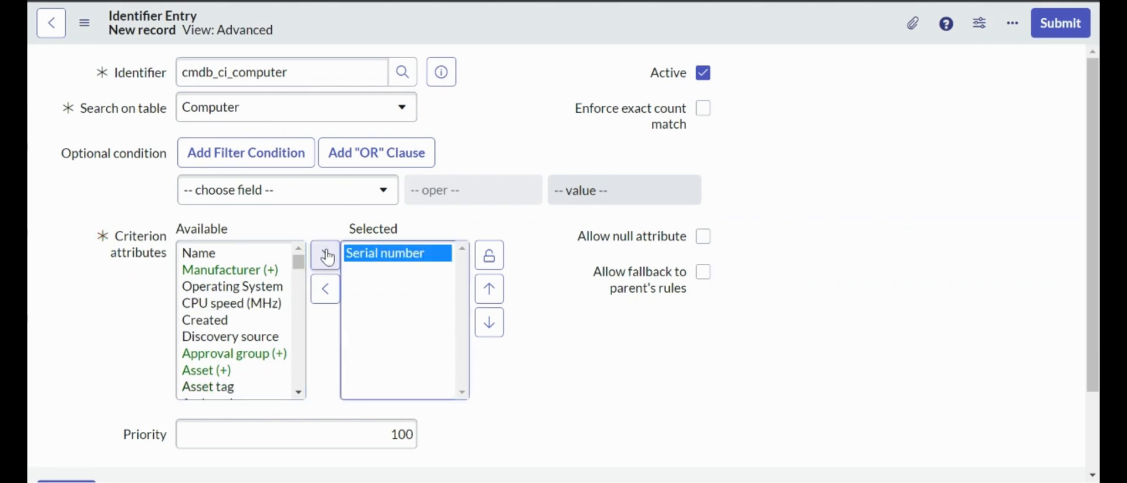
left_click(1067, 27)
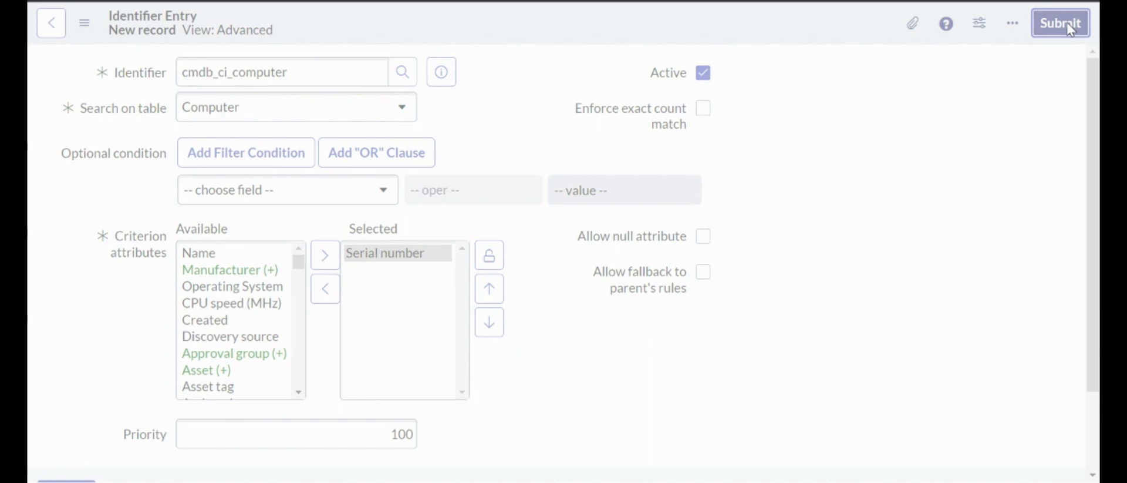
Step: Add a third identifier entry with CPU speed (MHz), Operating System and Serial number as its criterion attributes, and submit it
scroll(714, 188, "down", 2)
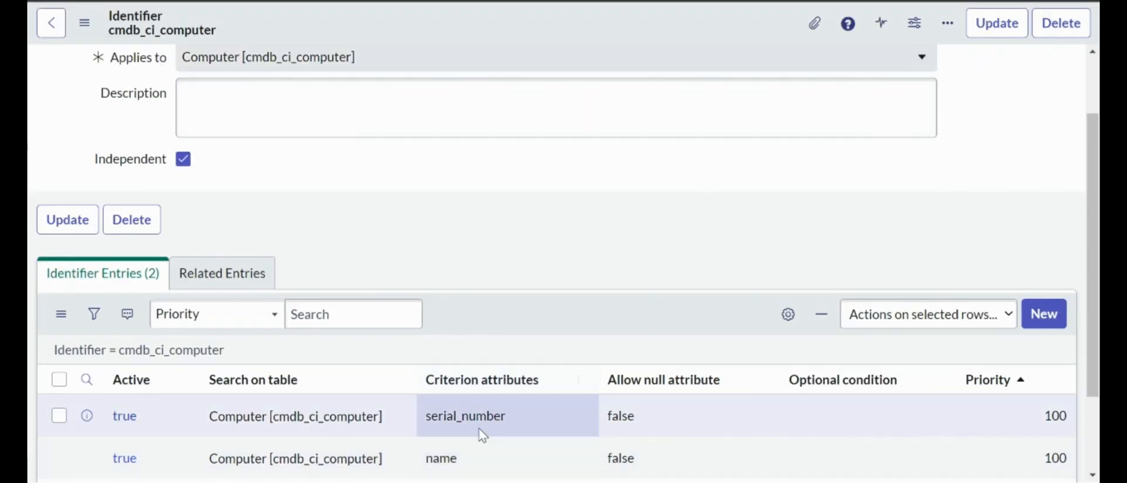
left_click(1045, 314)
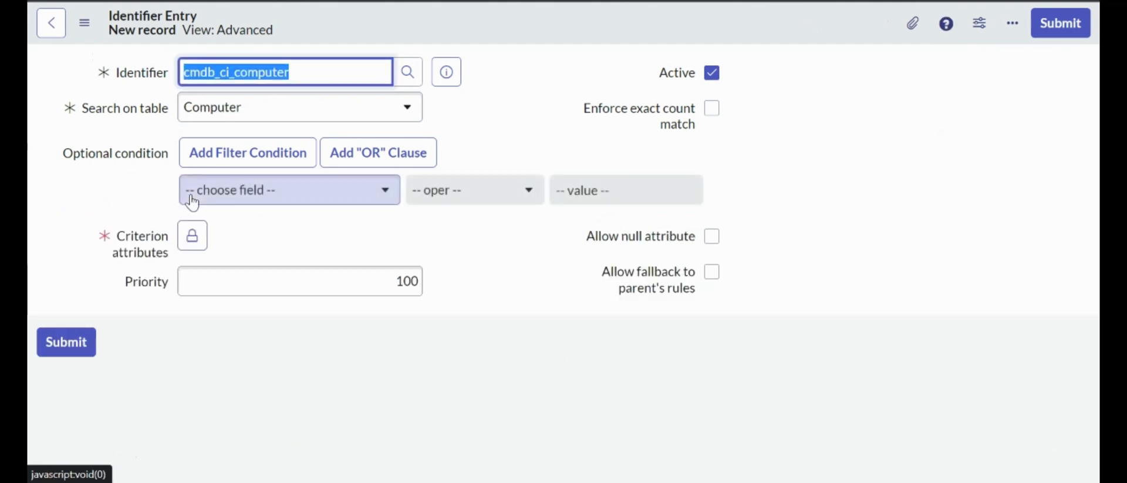
left_click(193, 233)
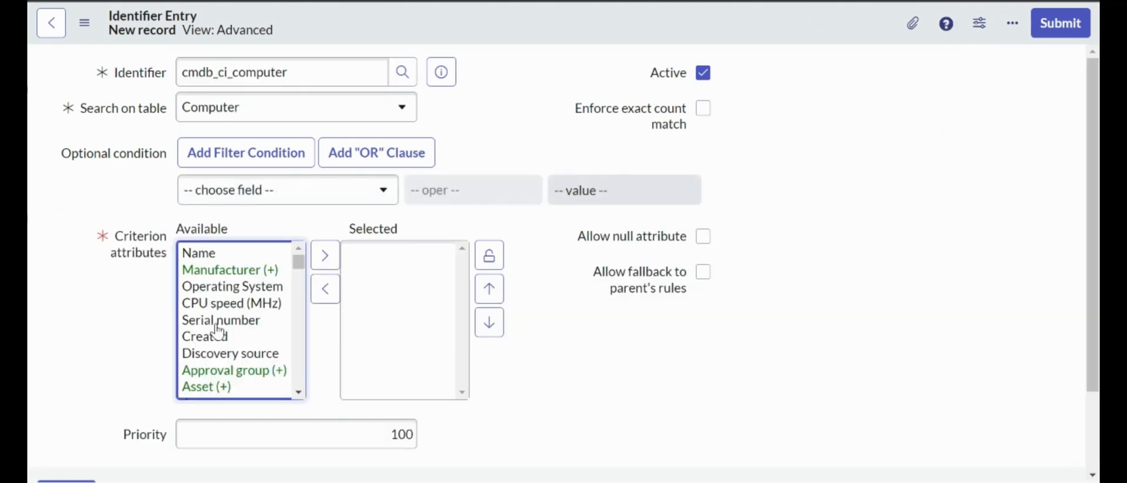
scroll(218, 332, "down", 1)
scroll(218, 331, "up", 1)
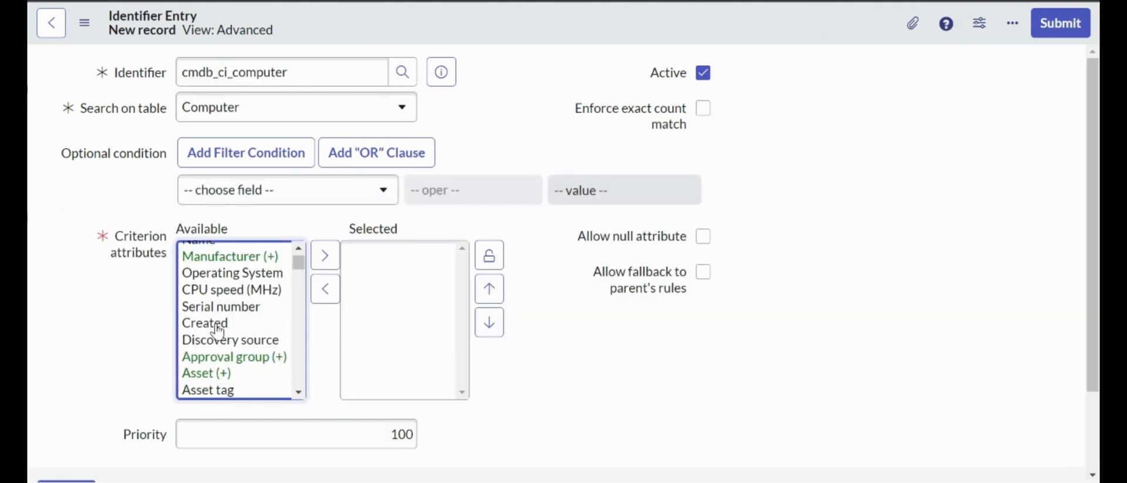
double_click(235, 292)
double_click(220, 273)
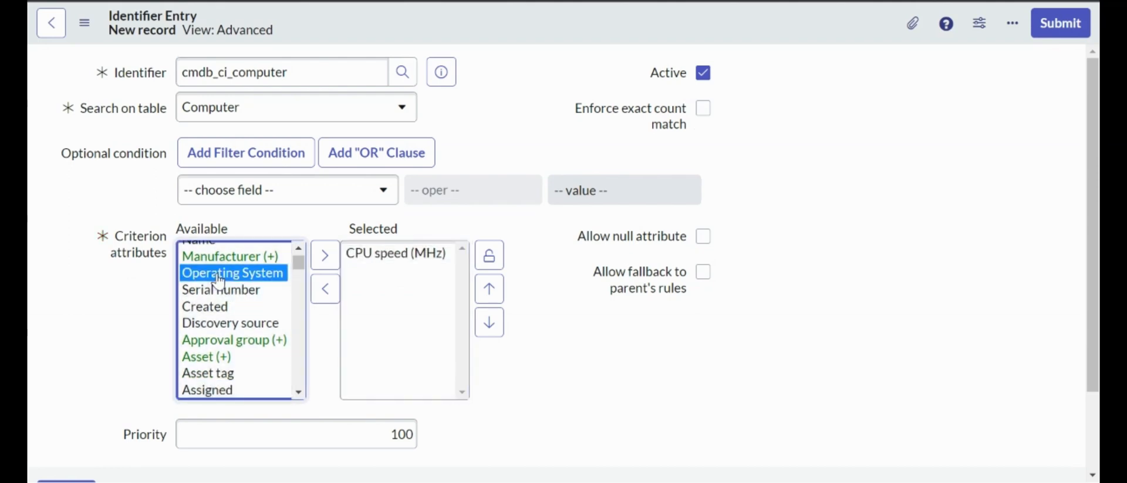
left_click(213, 276)
double_click(213, 276)
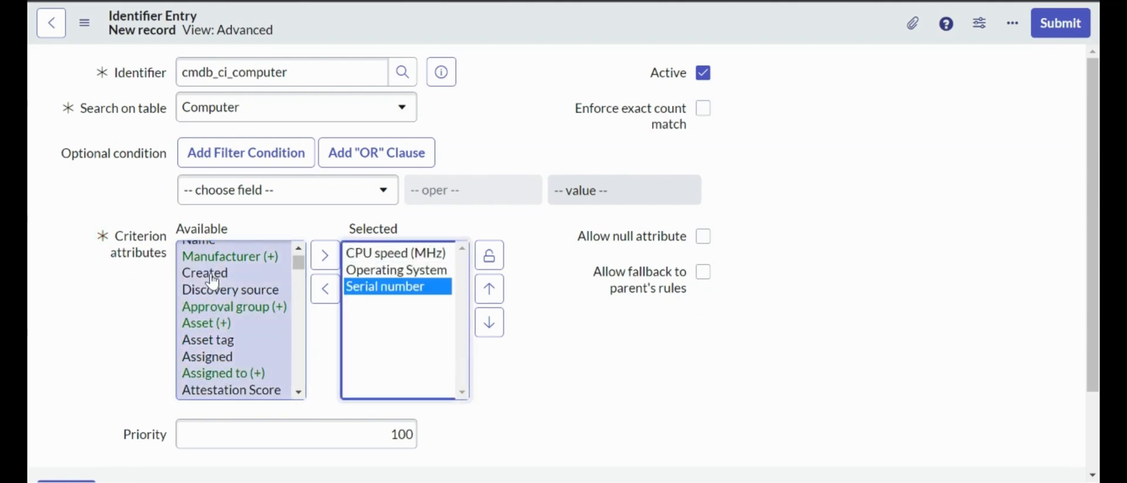
left_click(1064, 21)
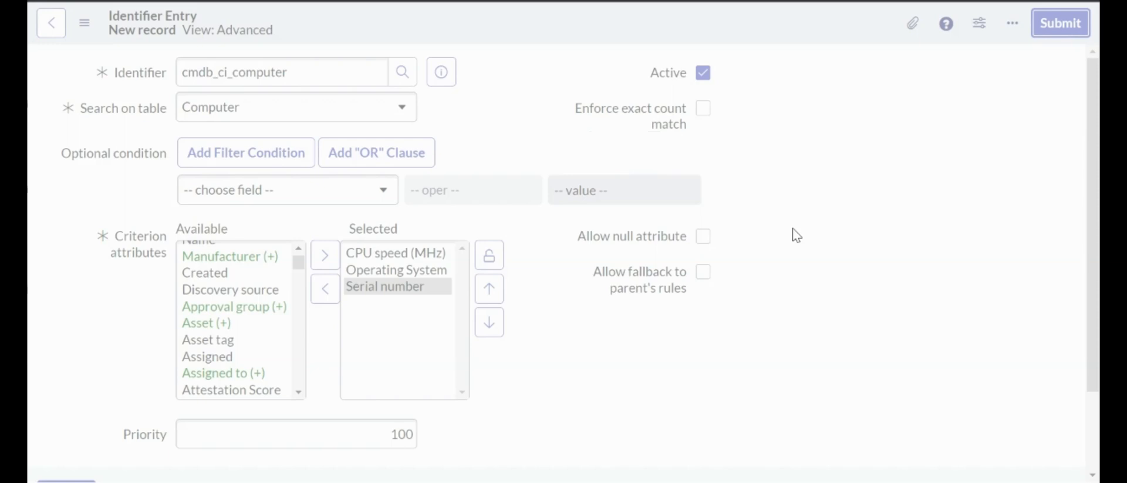
Step: Set the priority of the entry that uses only serial_number to 200 directly in the Identifier Entries list
scroll(481, 327, "down", 2)
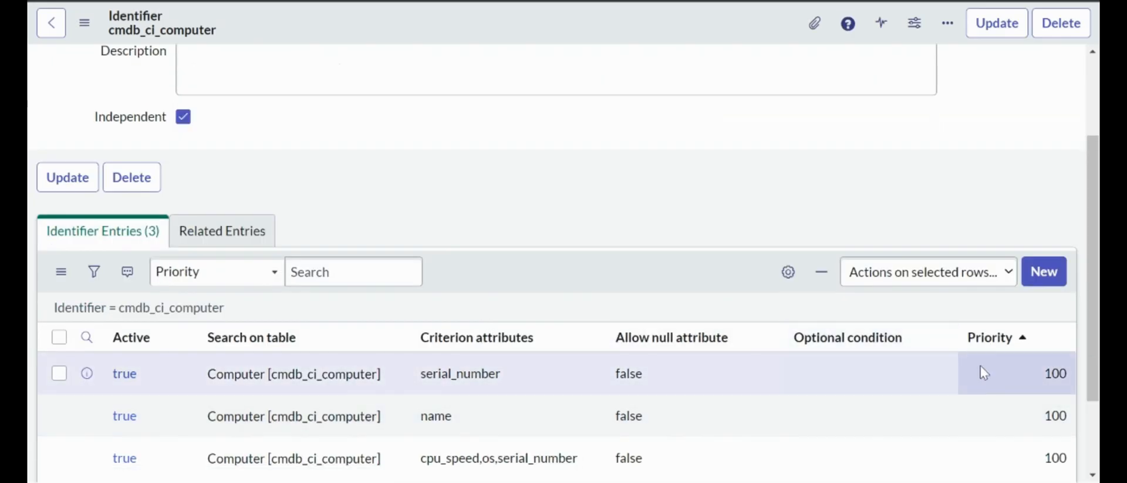
scroll(983, 415, "down", 2)
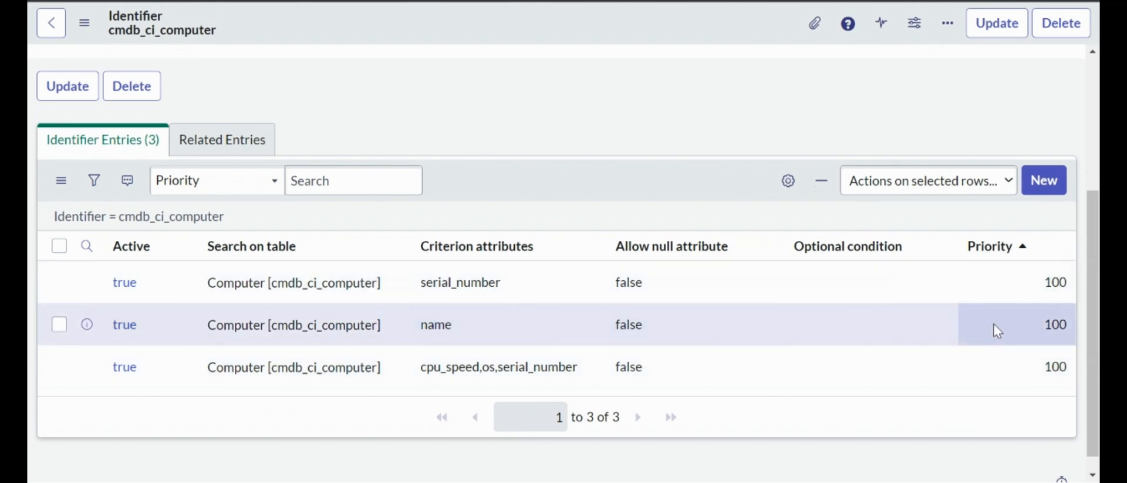
left_click(1002, 298)
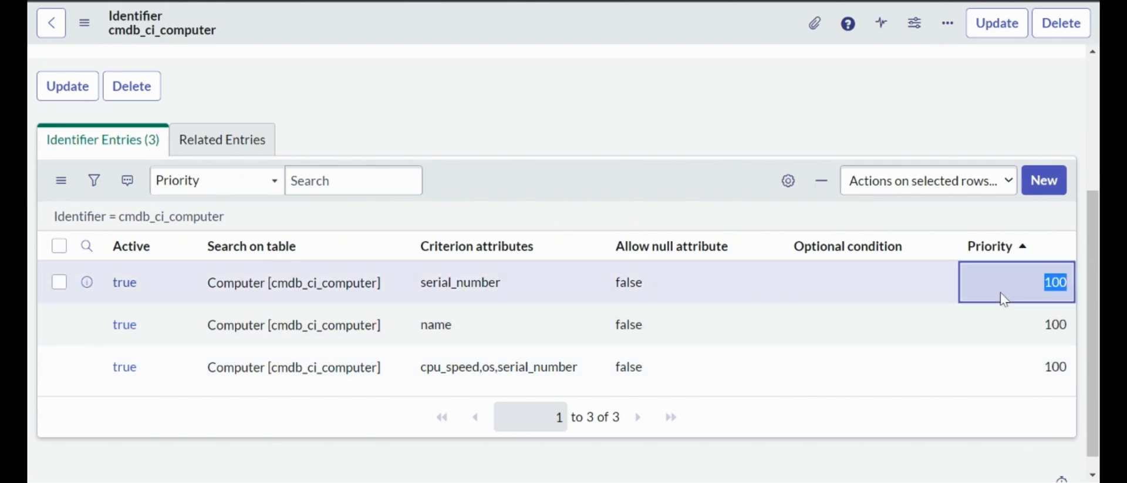
left_click(1003, 298)
type("2")
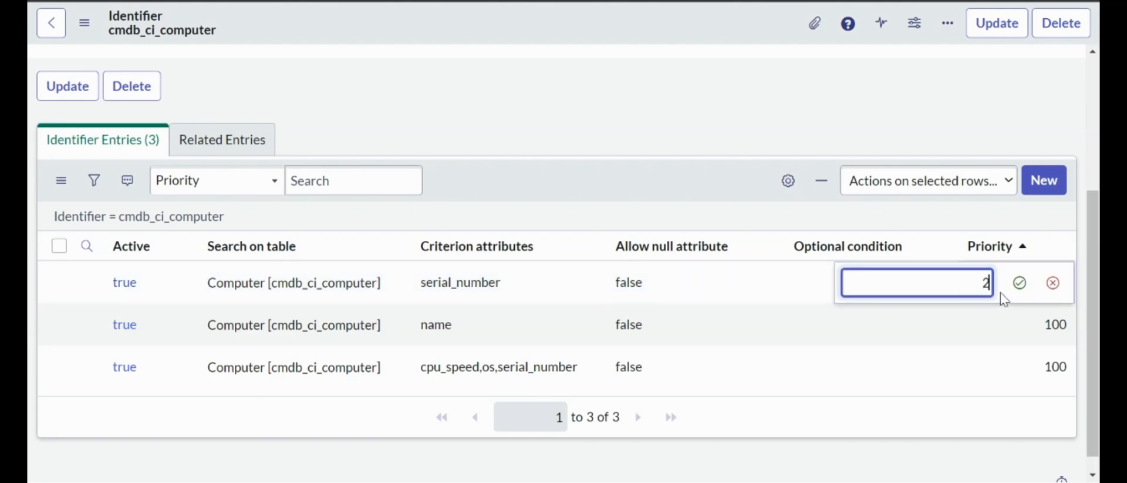
type("00")
key("Return")
Step: Set the priority of the cpu_speed,os,serial_number identifier entry to 300 in the list
left_click(1005, 370)
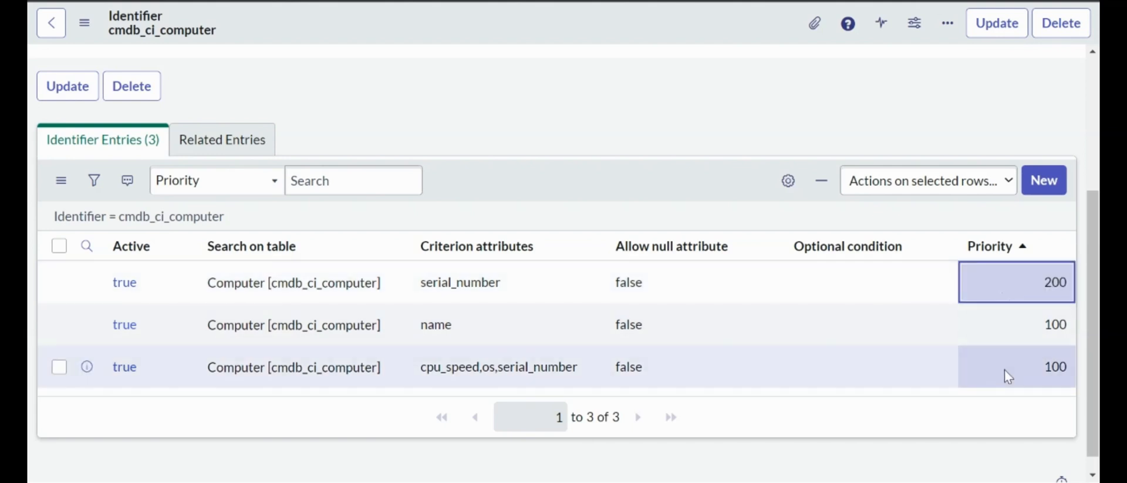
left_click(1005, 370)
left_click(1005, 370)
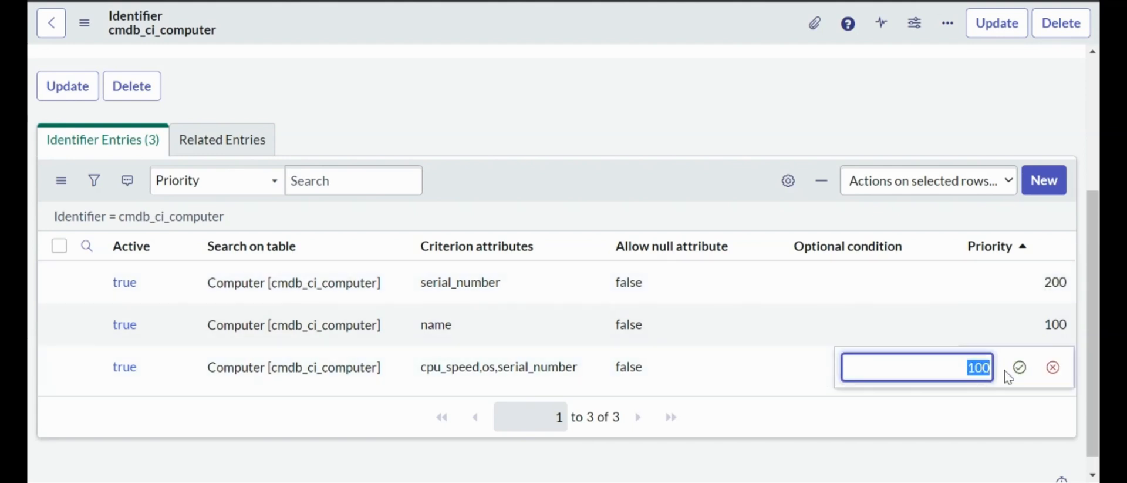
type("300")
key("Return")
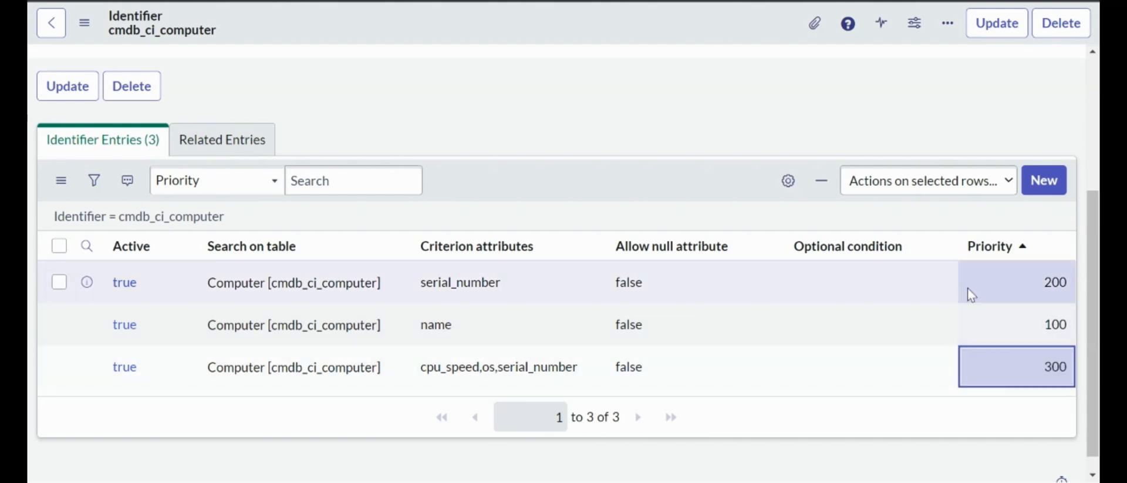
Step: Sort the identifier entries by Priority in ascending order
left_click(996, 256)
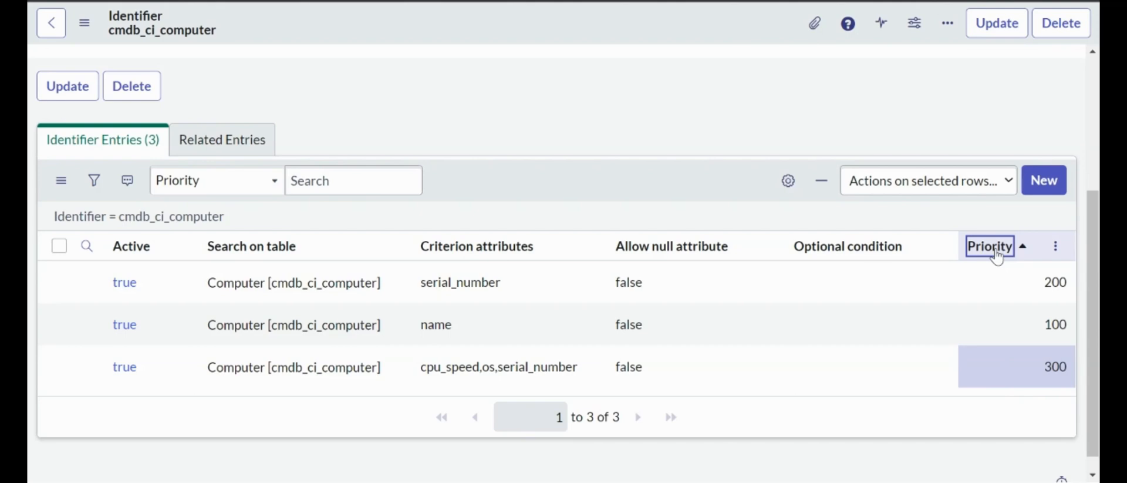
left_click(996, 253)
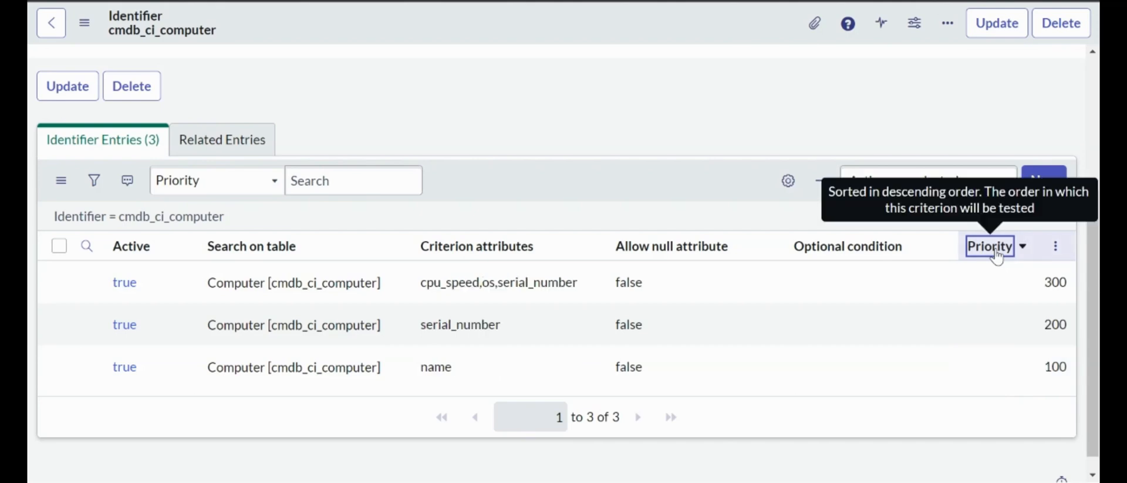
left_click(996, 253)
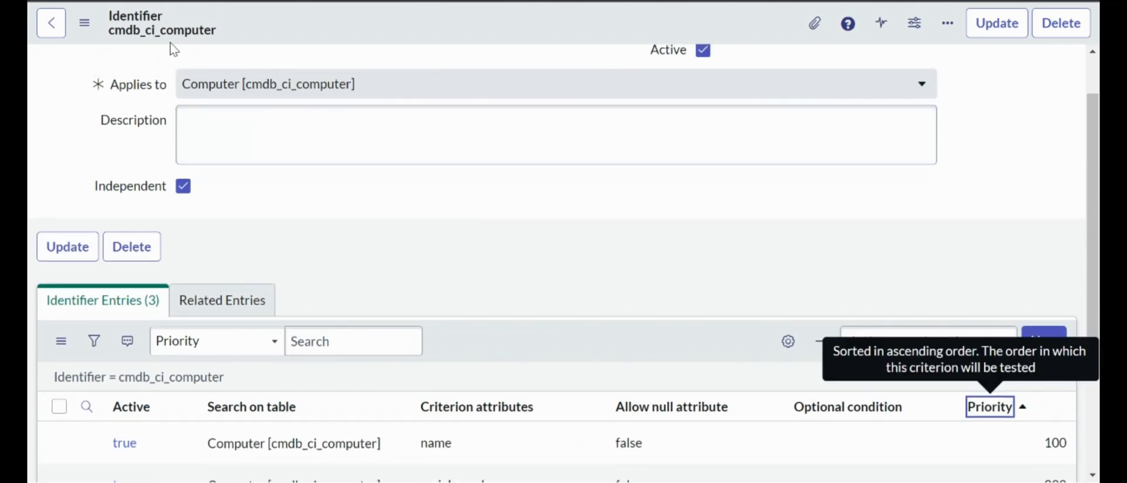
Step: Examine the order in which the identifier entries are tested, comparing each entry's priority with its criterion attributes
scroll(418, 244, "down", 2)
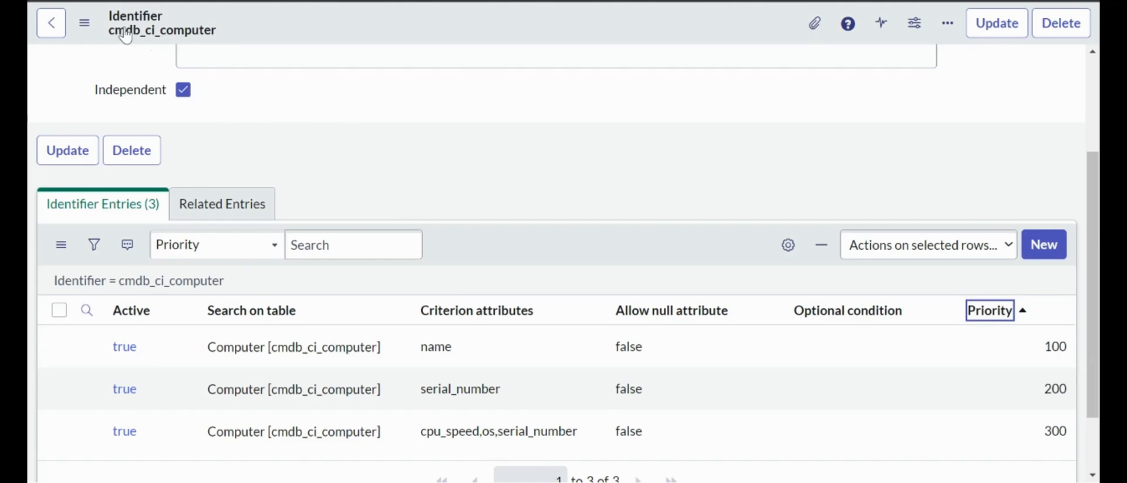
scroll(339, 156, "up", 1)
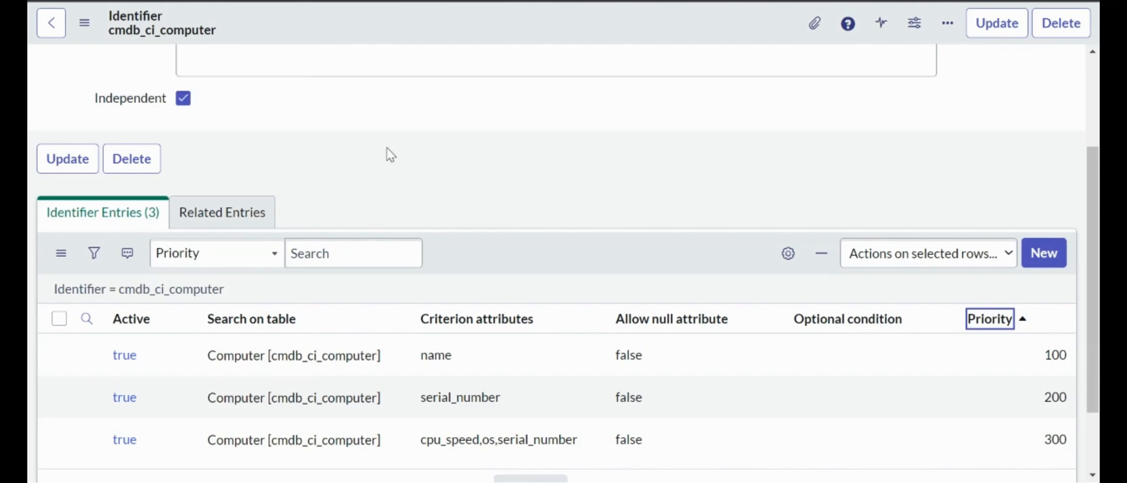
scroll(385, 153, "down", 1)
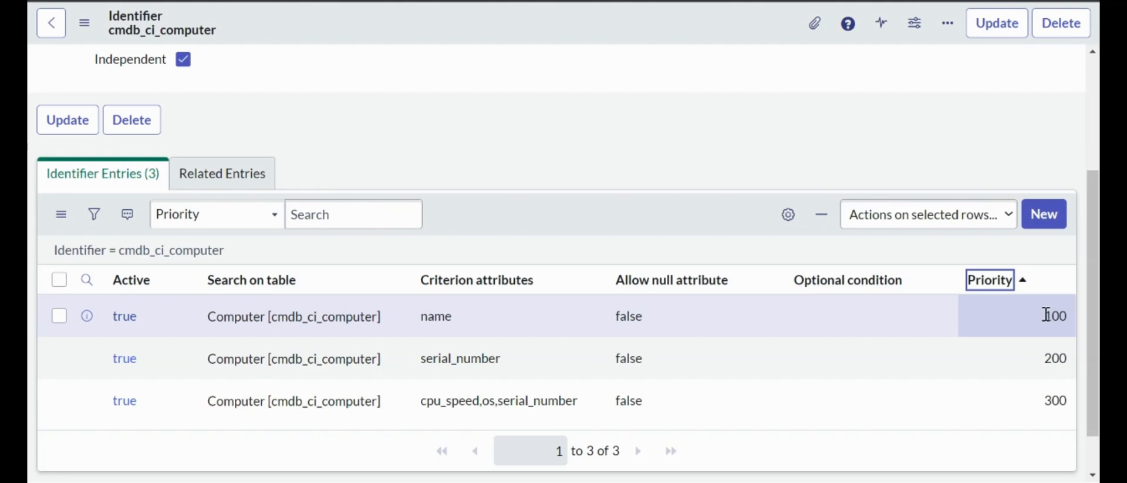
double_click(1065, 316)
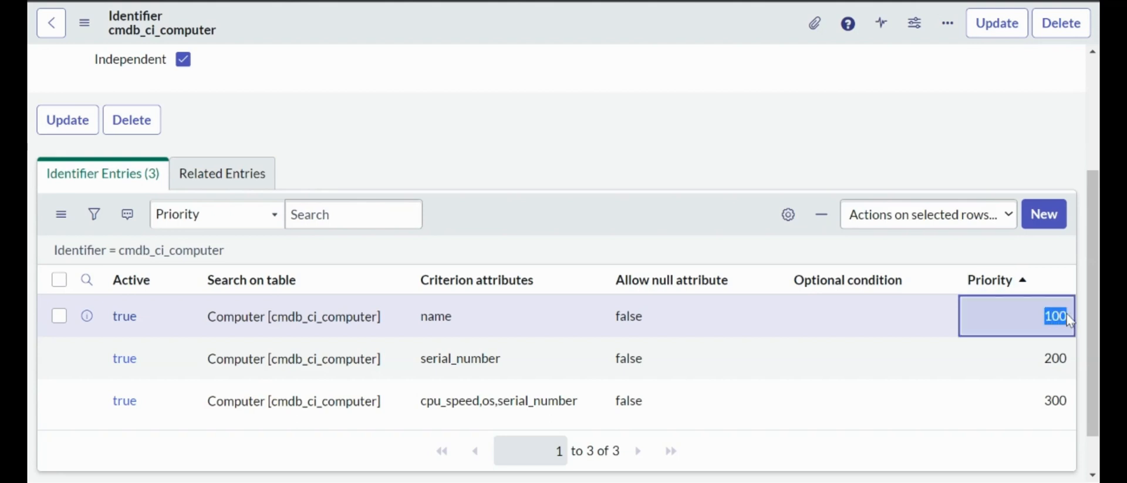
left_click_drag(478, 323, 411, 319)
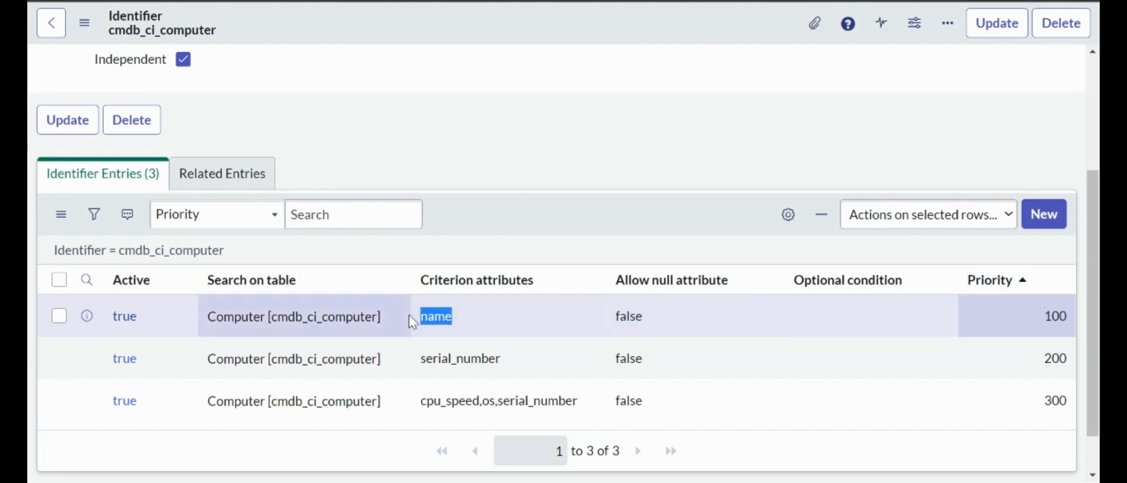
left_click(493, 233)
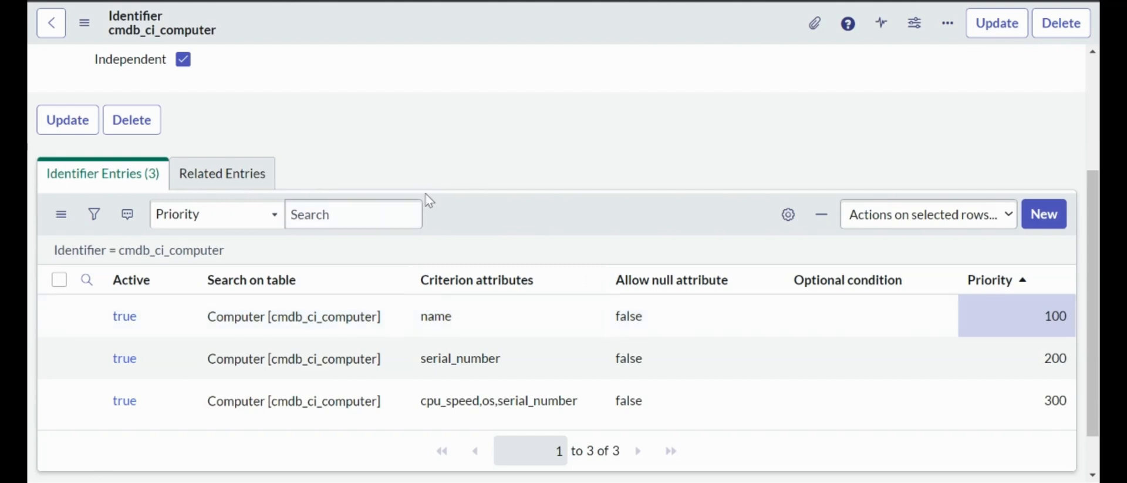
scroll(532, 220, "down", 1)
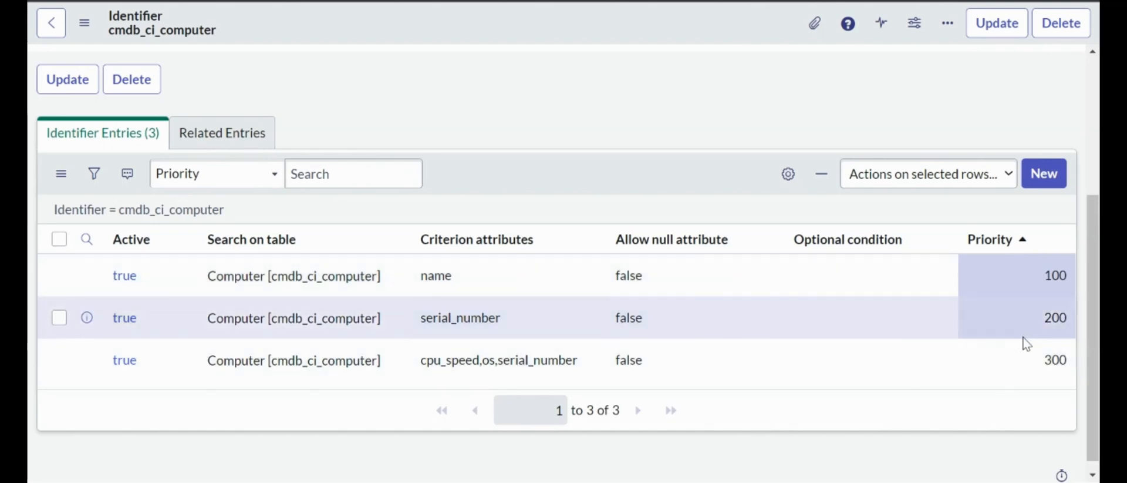
double_click(1039, 376)
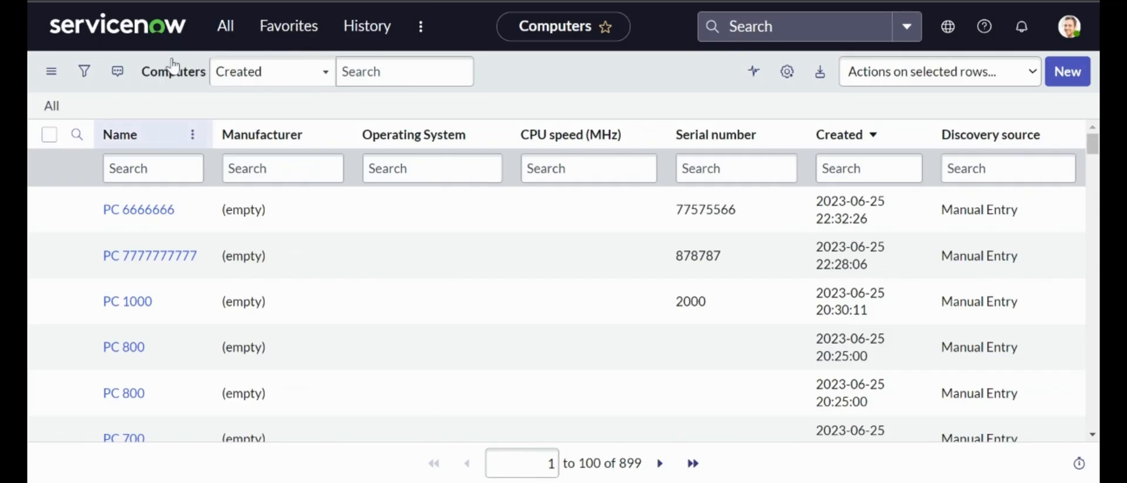
Step: View the Reconciliation Definitions list with its data sources and priorities, and return to the Computers list
left_click(220, 25)
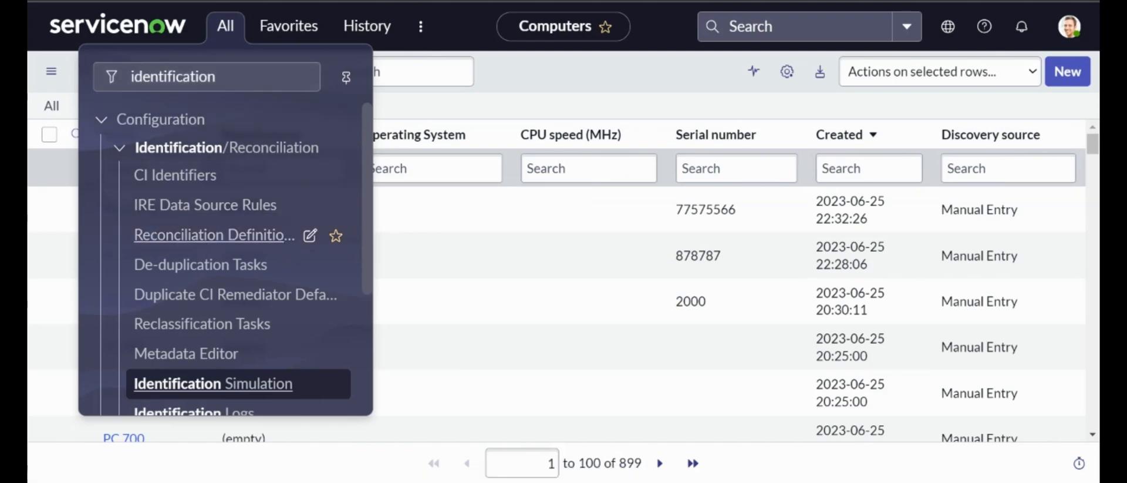
left_click(214, 235)
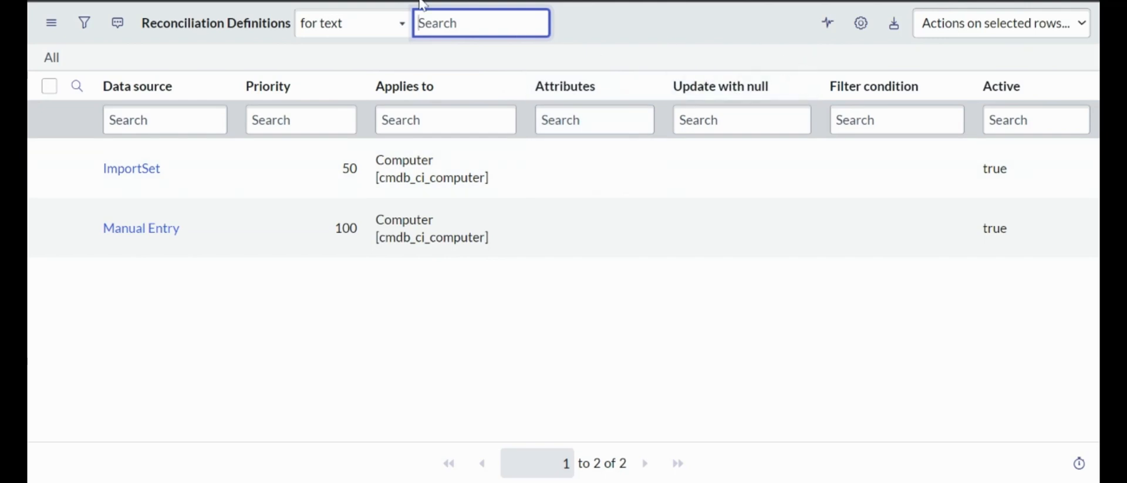
key("alt+Left")
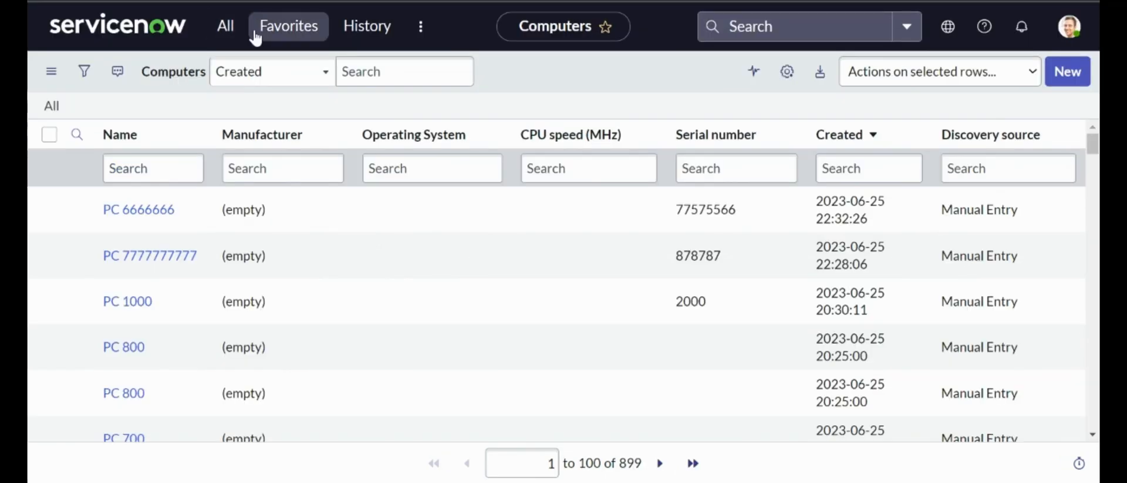
Step: Open the Computer class from the class hierarchy in the CI Class Manager
left_click(232, 34)
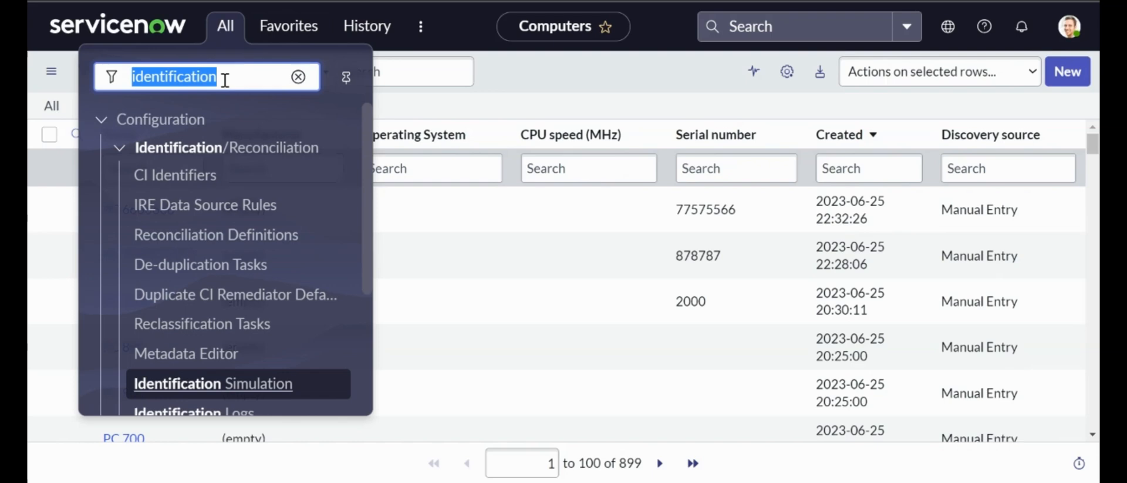
type("ci clas")
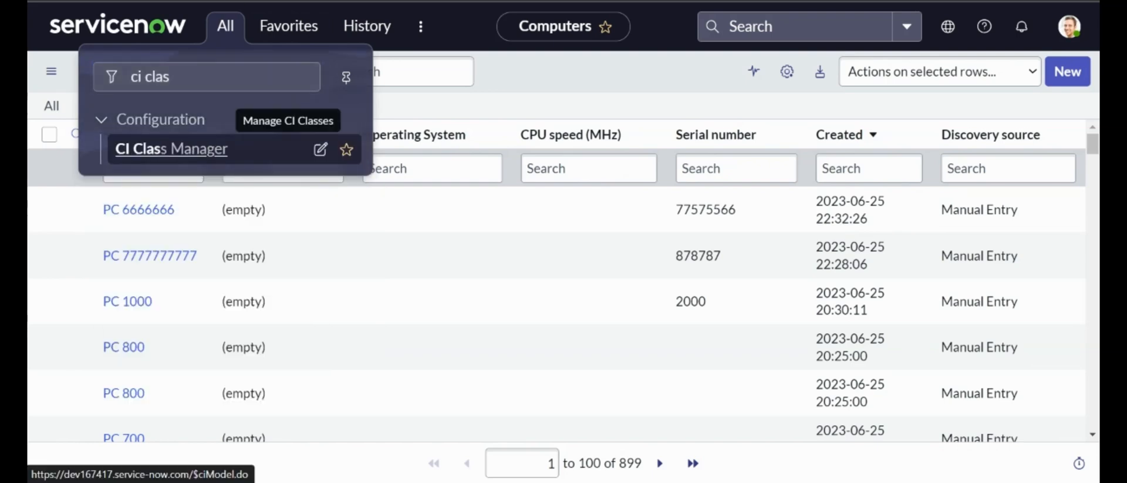
left_click(162, 151)
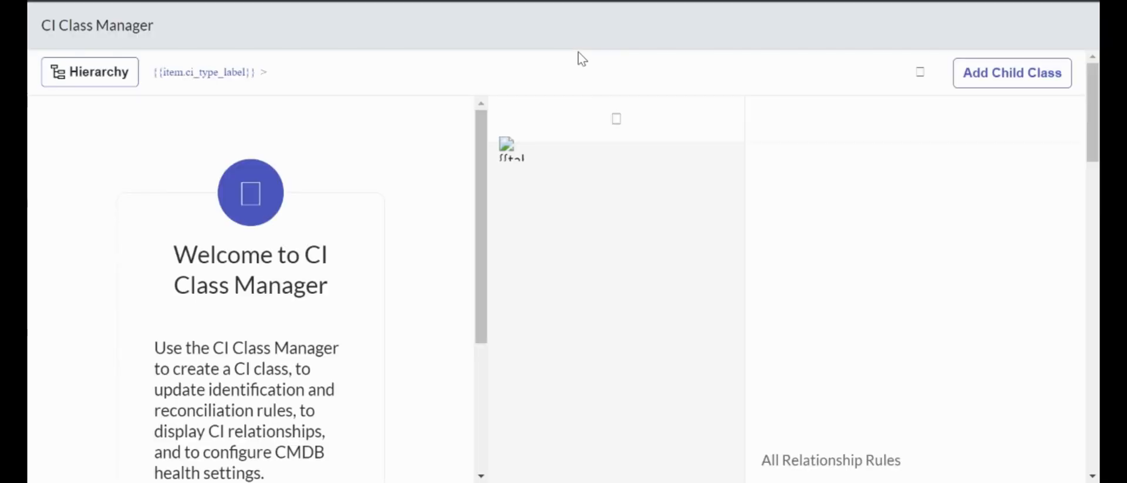
left_click(60, 79)
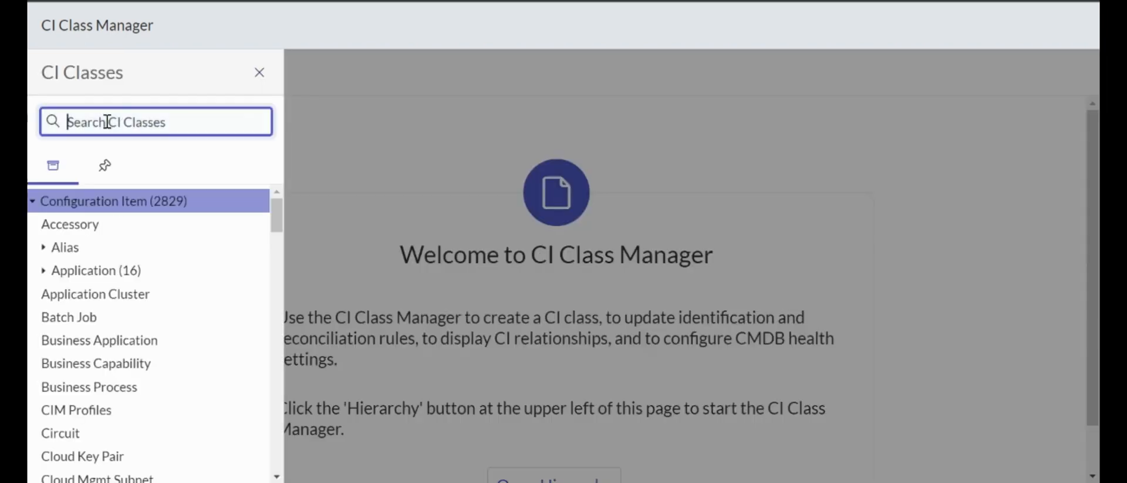
type("computer")
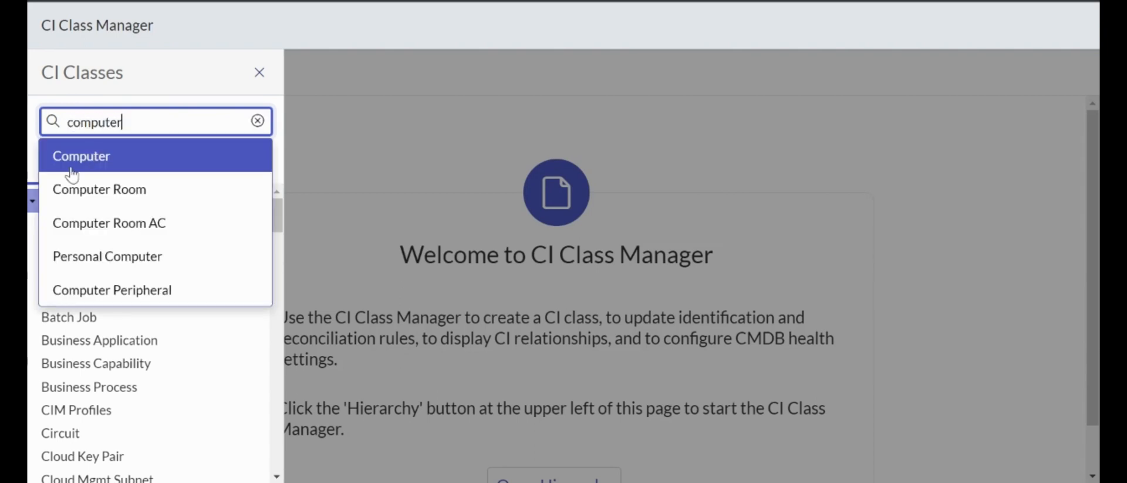
left_click(75, 156)
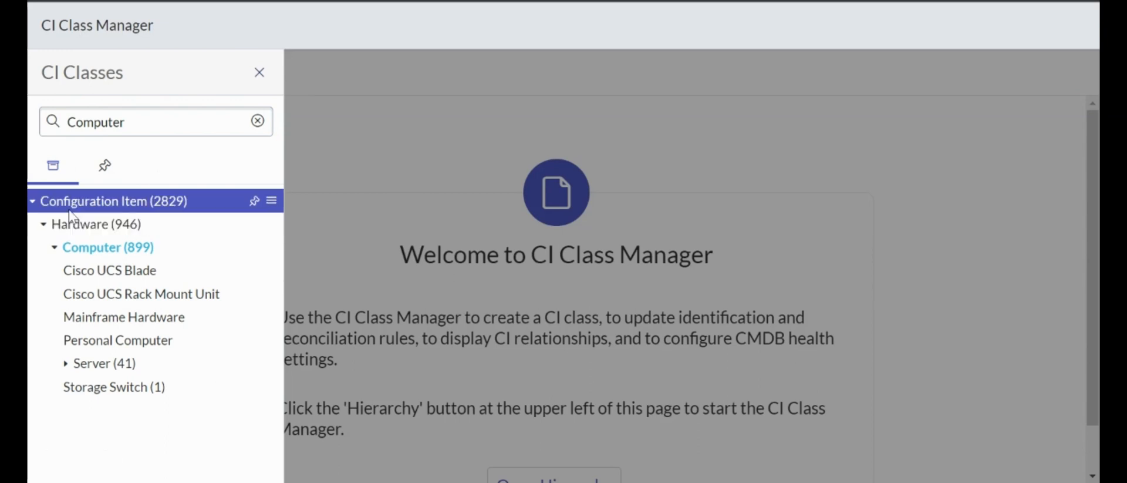
left_click(122, 247)
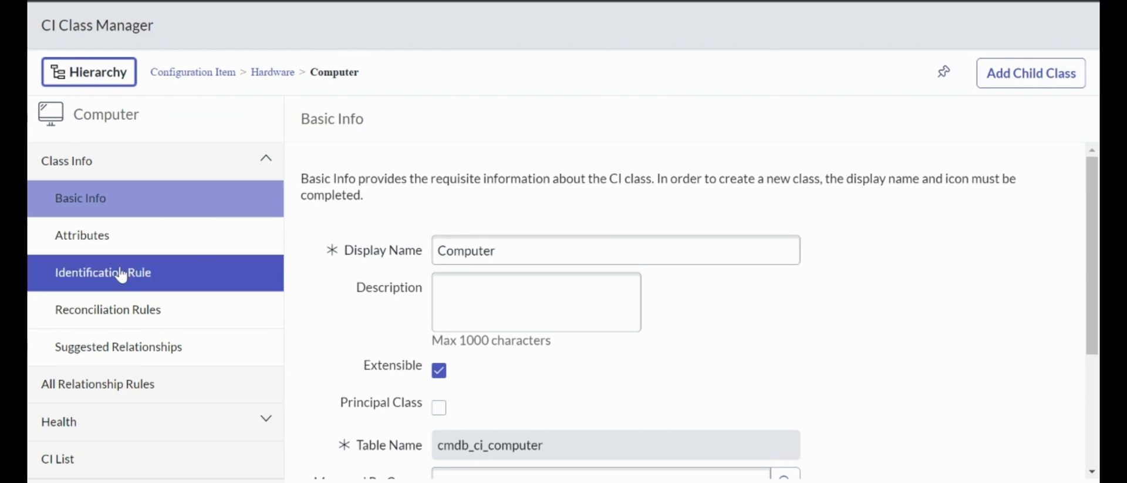
Step: View the Computer class's identification rule and review the priorities and attributes of its identifier entries
left_click(96, 276)
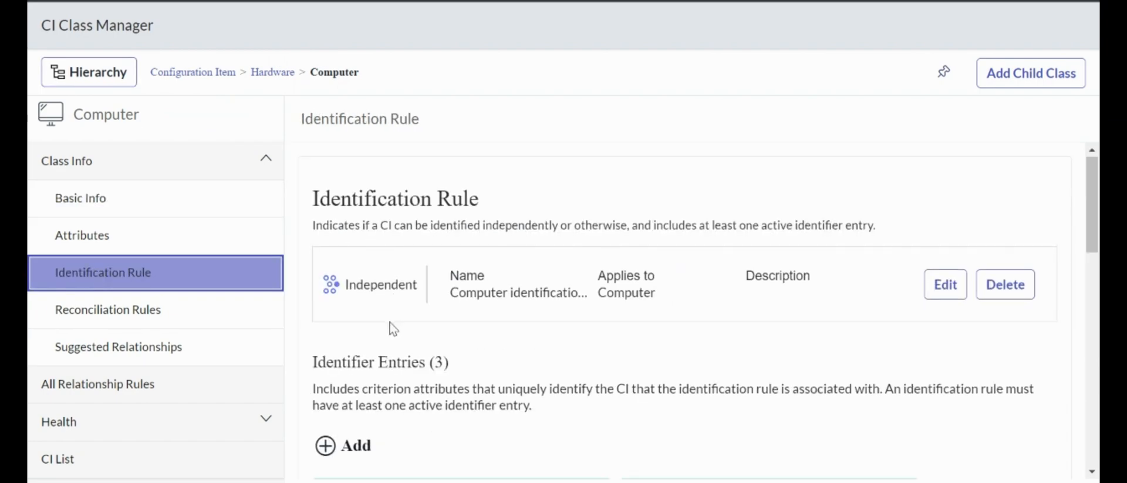
scroll(390, 327, "down", 5)
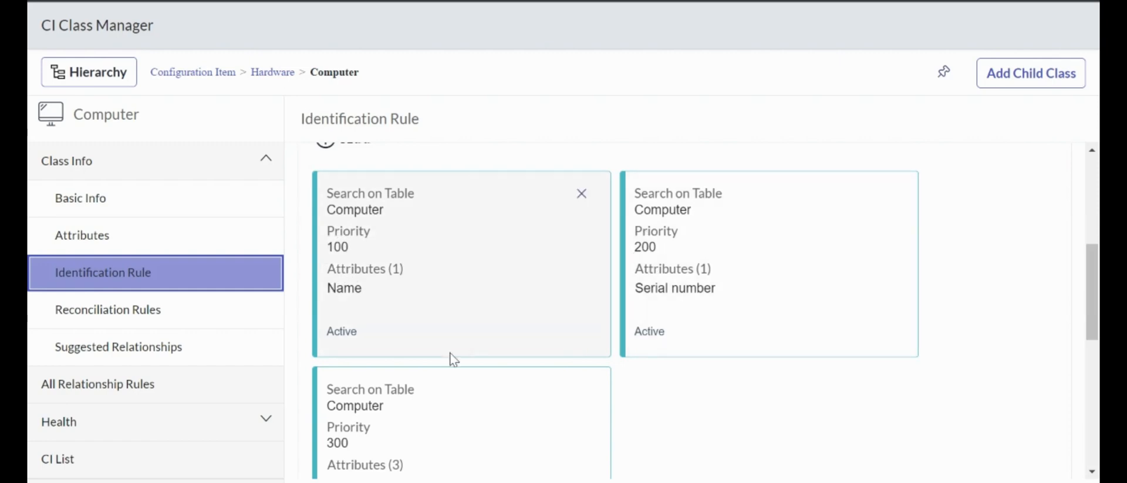
scroll(449, 356, "down", 2)
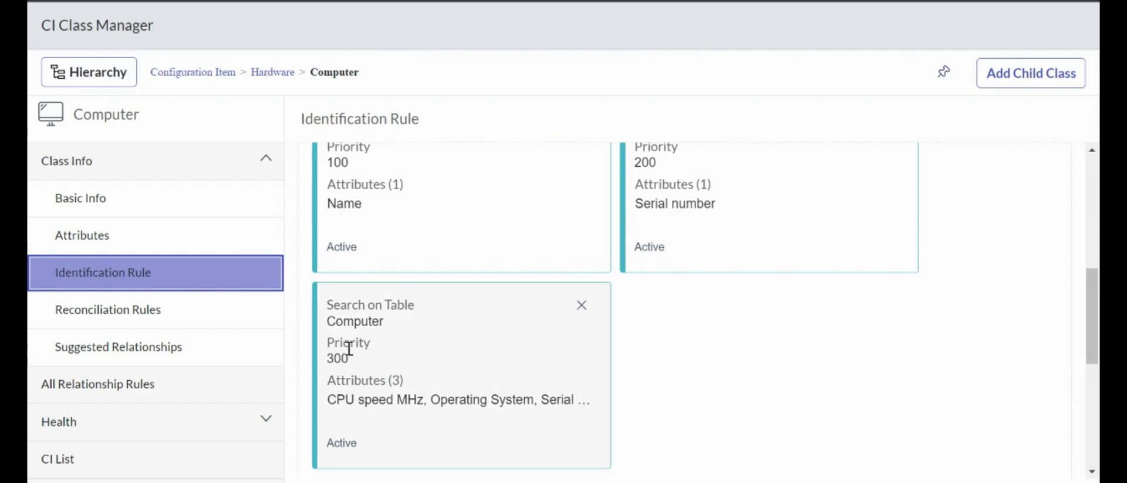
scroll(463, 281, "up", 3)
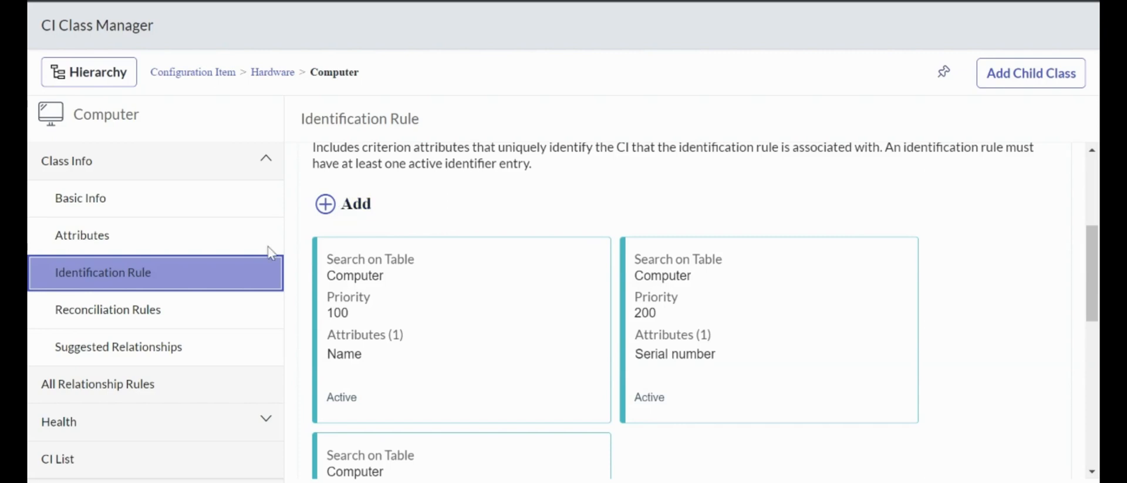
Step: Start a new reconciliation rule for the Computer class with ServiceWatch as a discovery source at priority 100
left_click(130, 320)
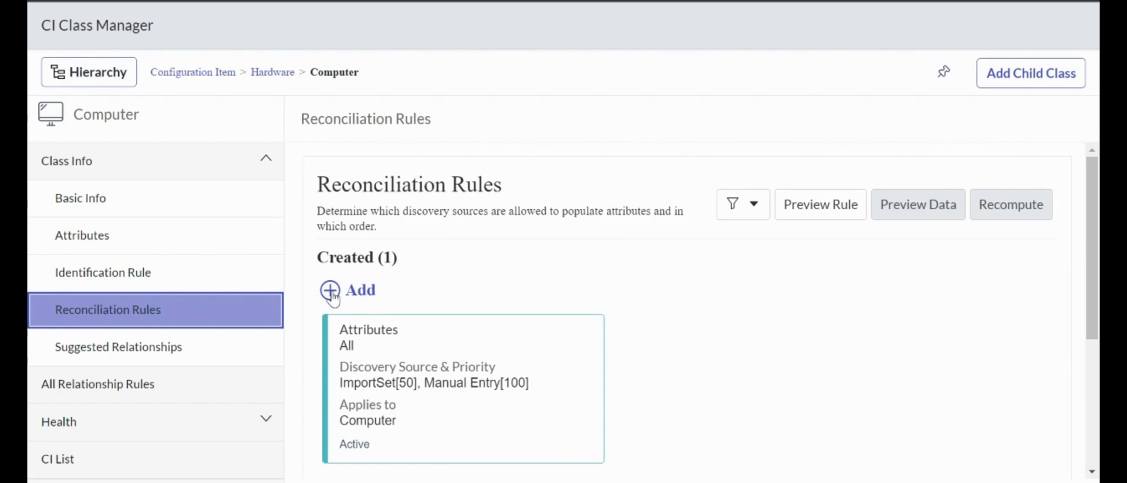
left_click(331, 291)
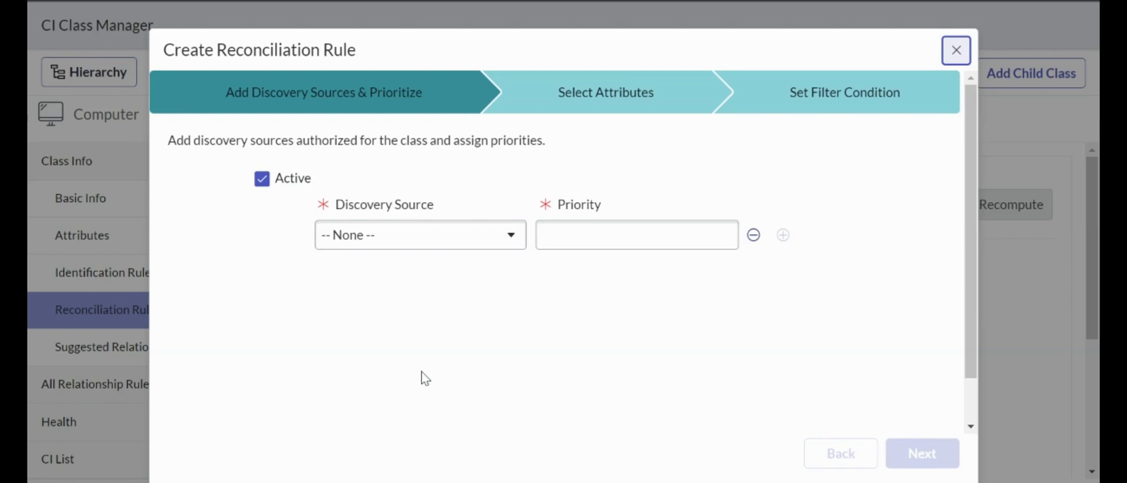
left_click(358, 235)
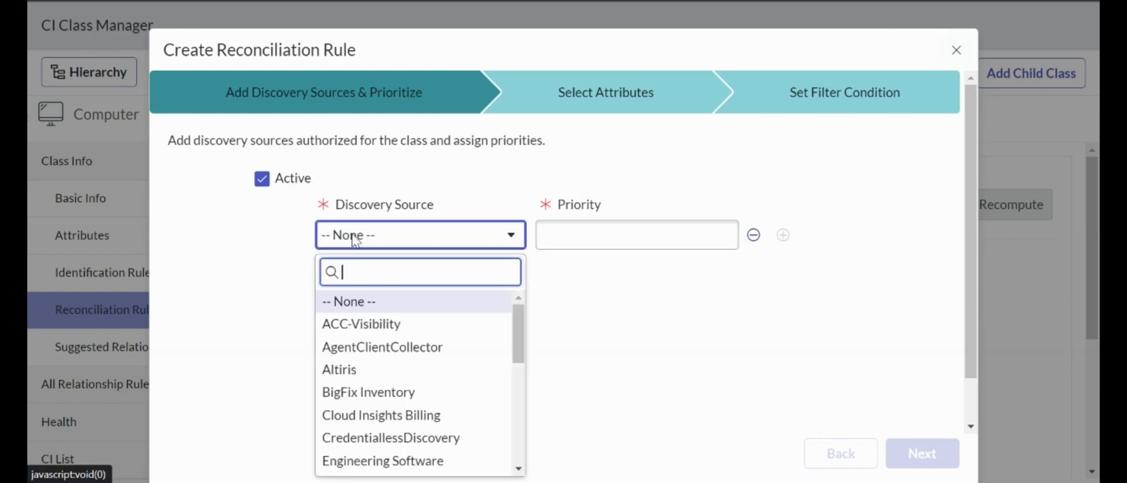
scroll(401, 324, "down", 5)
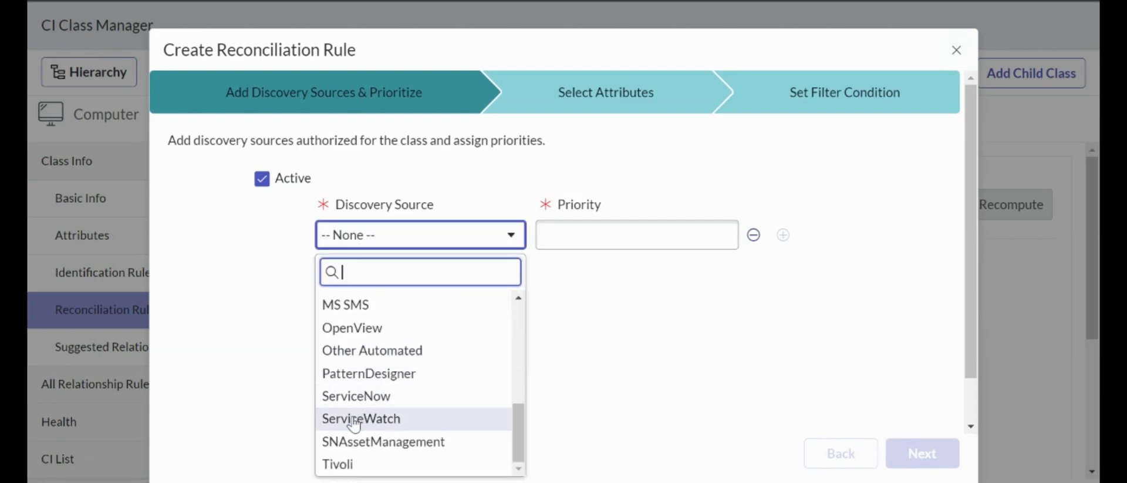
left_click(425, 414)
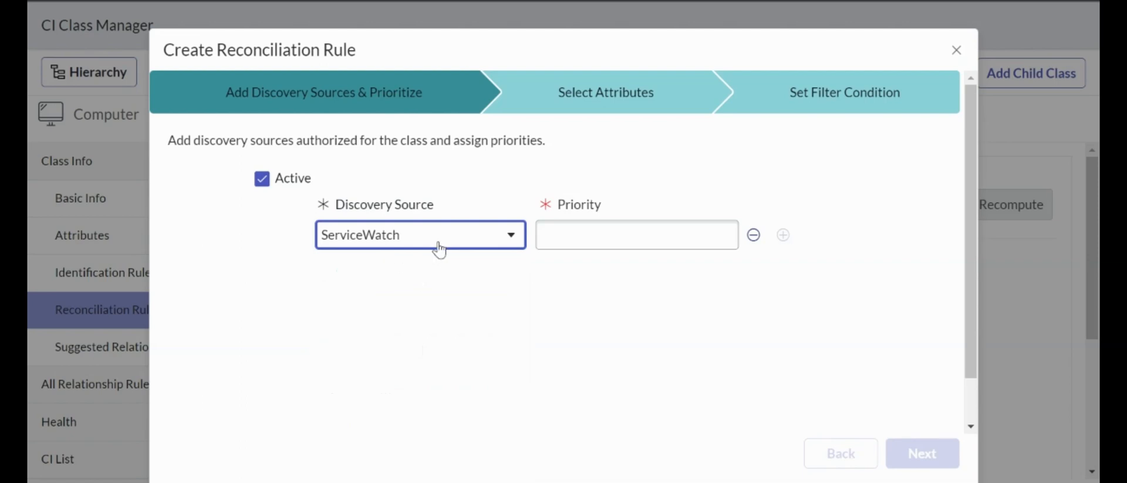
left_click(572, 237)
type("100")
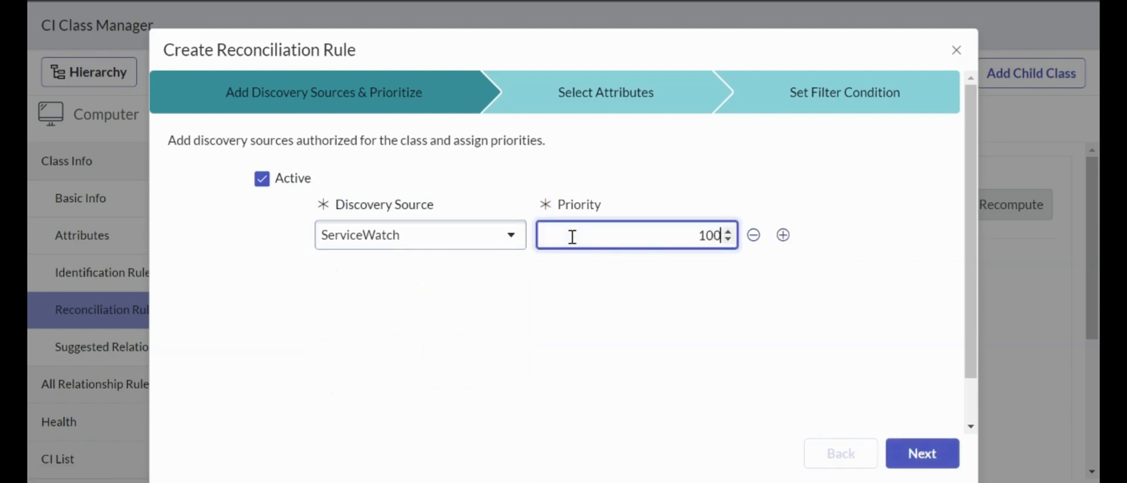
left_click(736, 270)
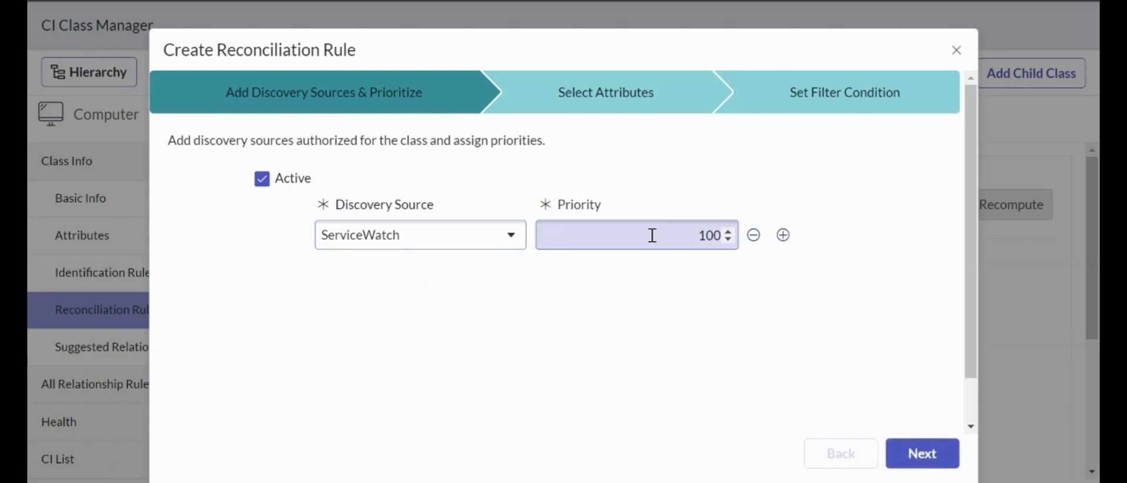
Step: Add BigFix Inventory as a second discovery source with priority 200
left_click(783, 235)
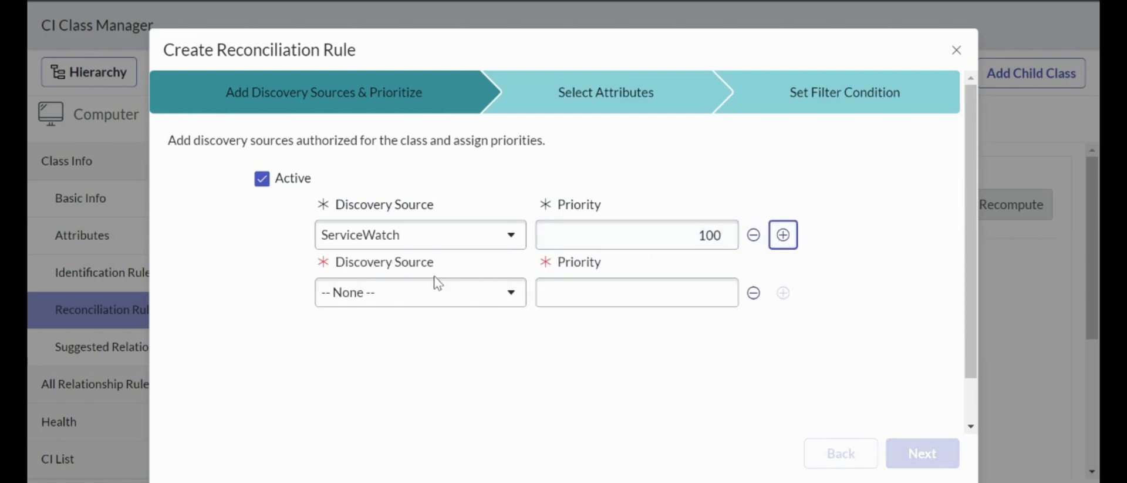
left_click(408, 295)
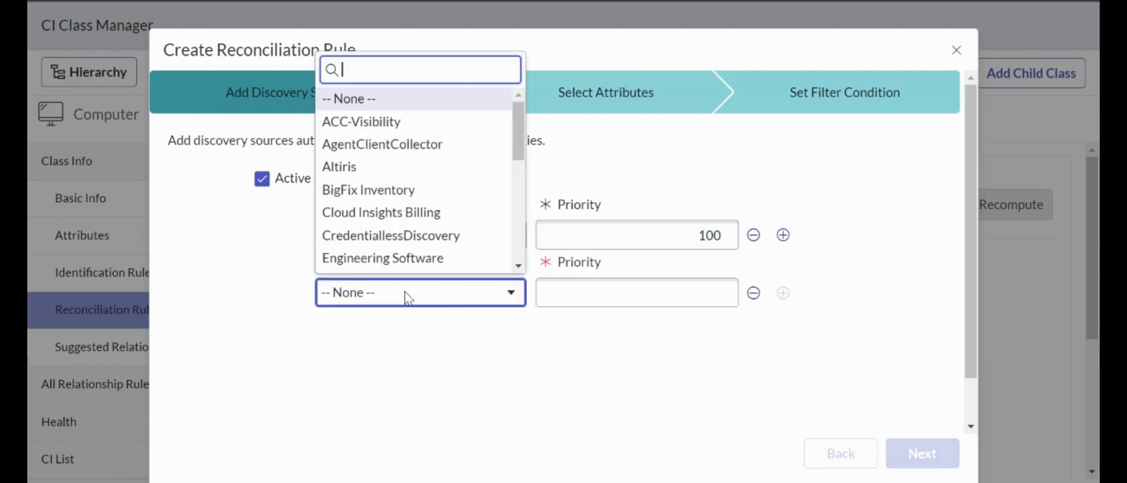
left_click(358, 189)
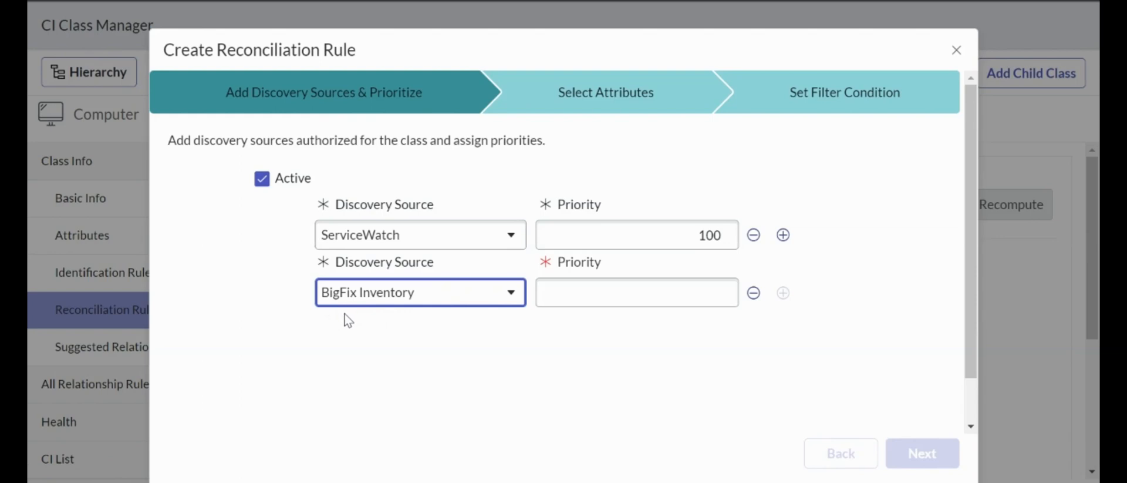
left_click(589, 293)
type("200")
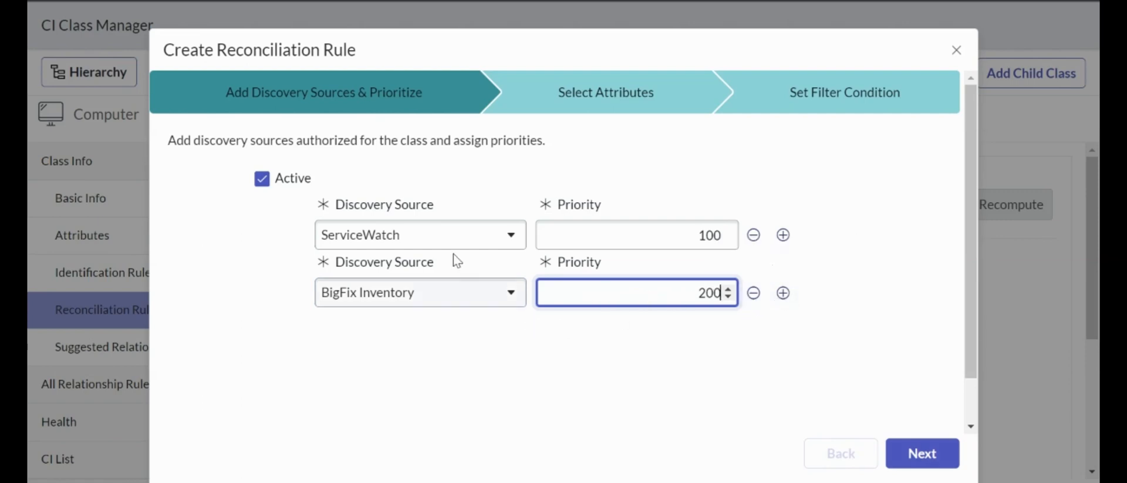
Step: Change the discovery source with priority 100 to ServiceNow
left_click(411, 234)
scroll(405, 369, "down", 2)
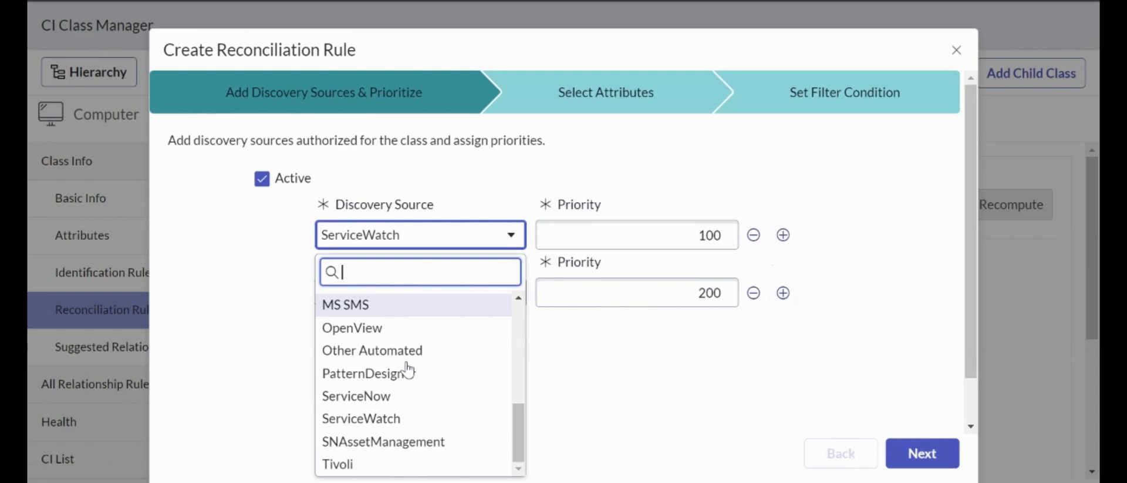
left_click(372, 402)
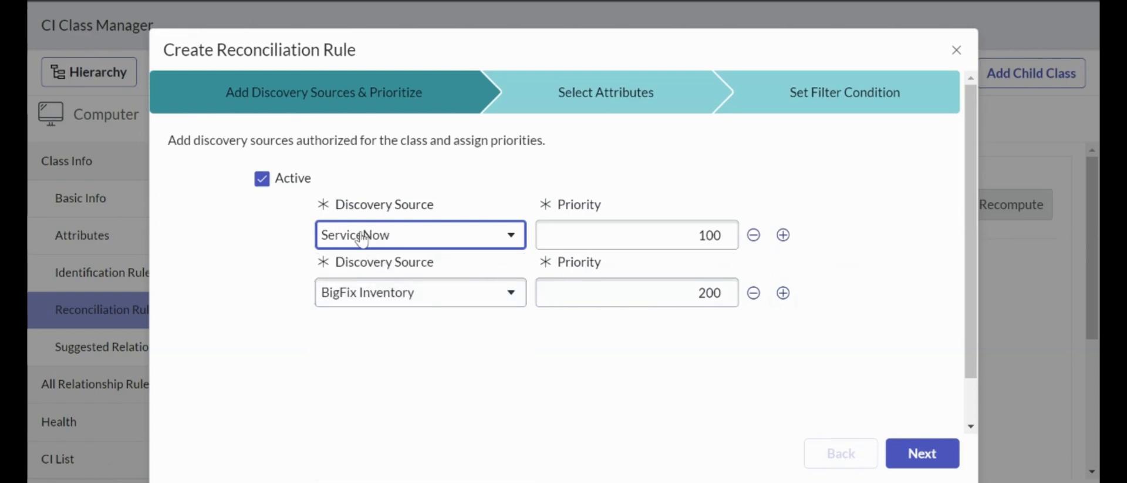
Step: Add ImportSet as a third discovery source with priority 300
left_click(783, 292)
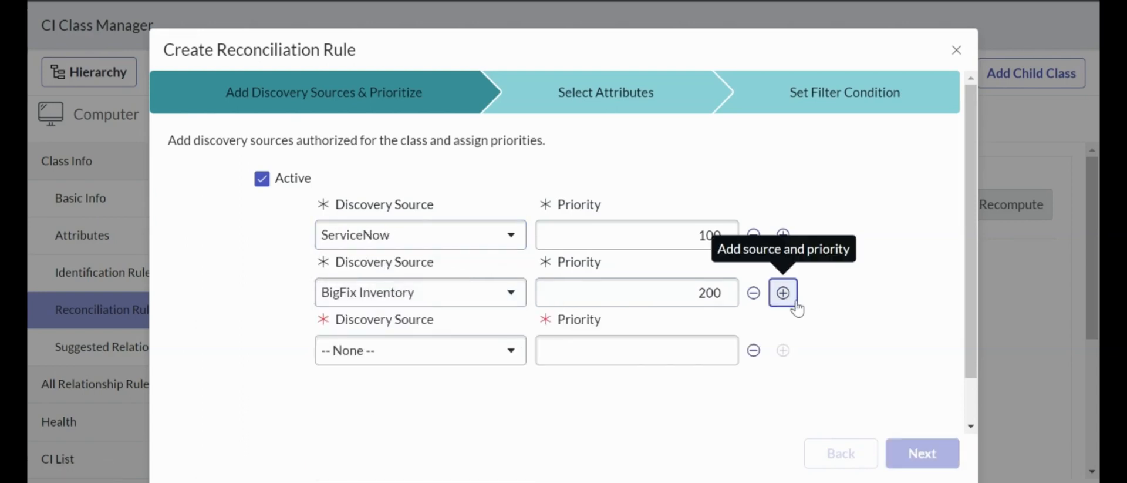
left_click(388, 352)
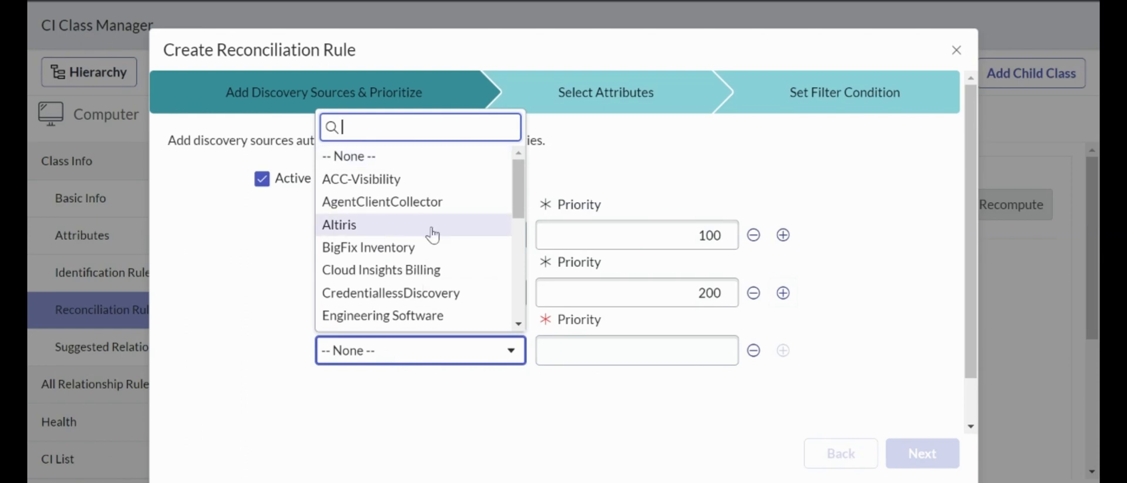
scroll(432, 235, "down", 4)
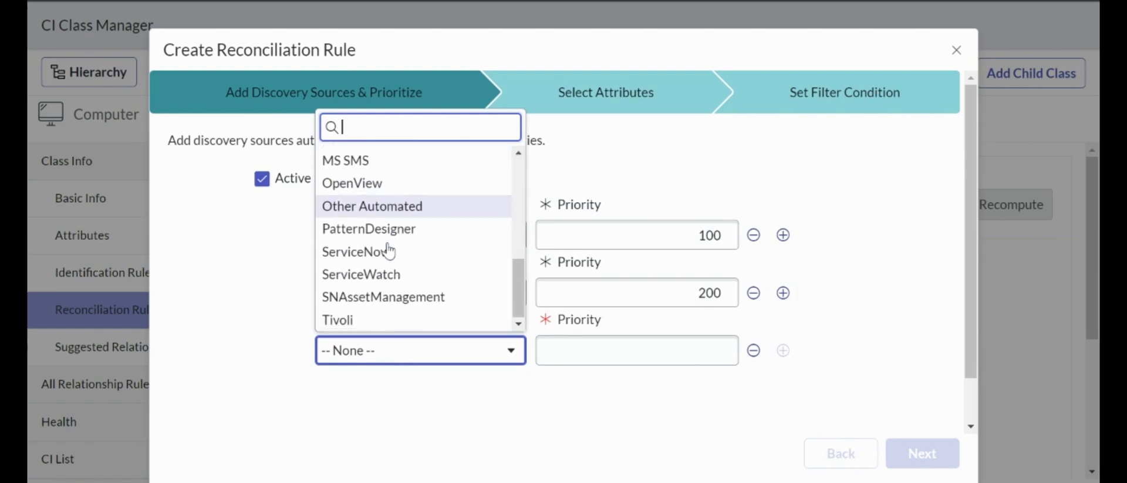
scroll(373, 226, "up", 2)
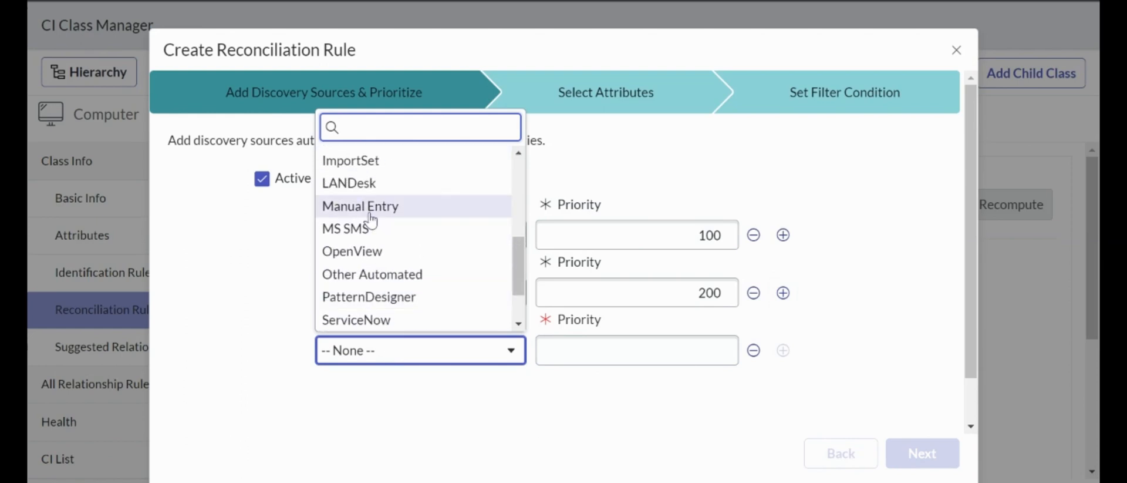
left_click(359, 161)
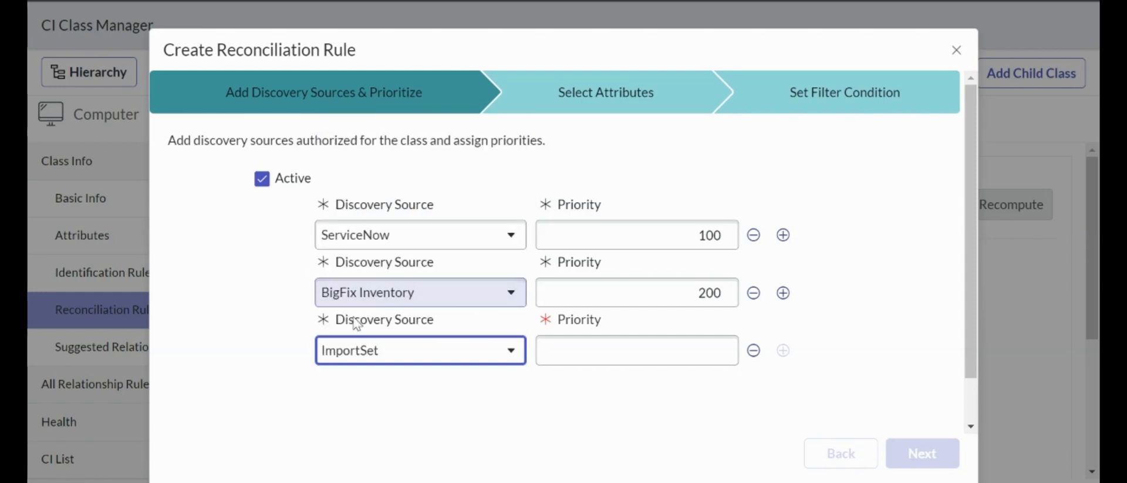
left_click(594, 355)
type("3")
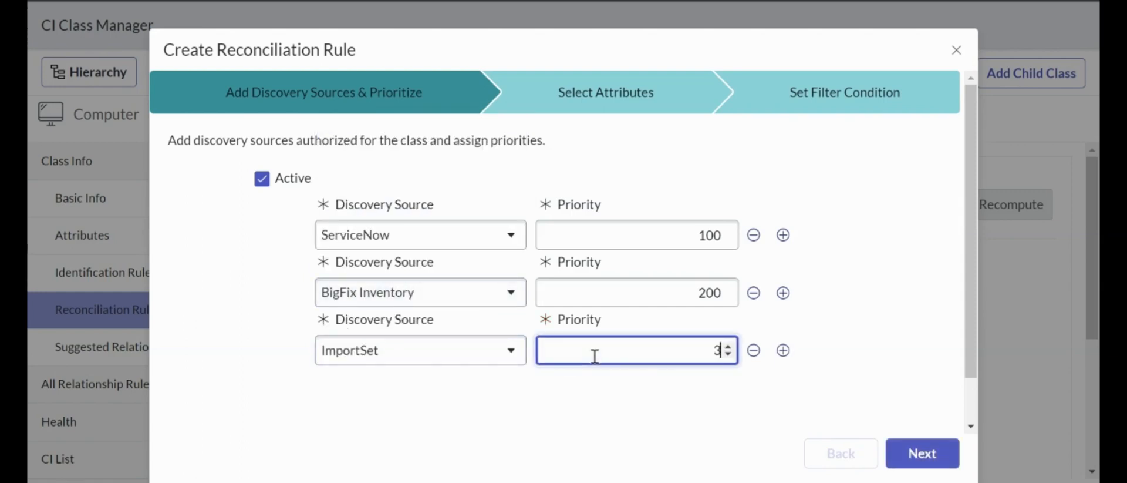
type("00")
left_click(826, 349)
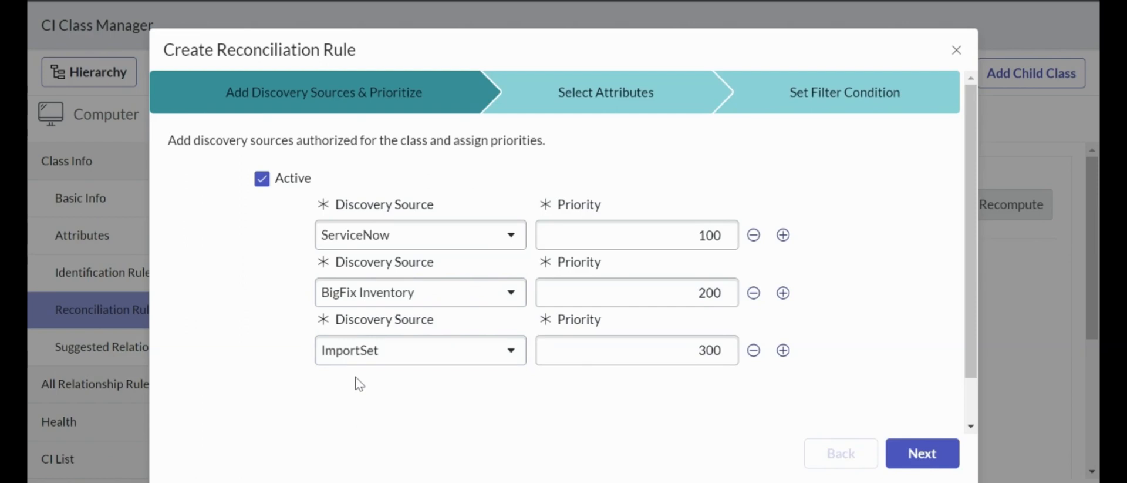
Step: Apply the reconciliation rule to the RAM (MB) attribute only and save it without a filter condition
left_click(897, 452)
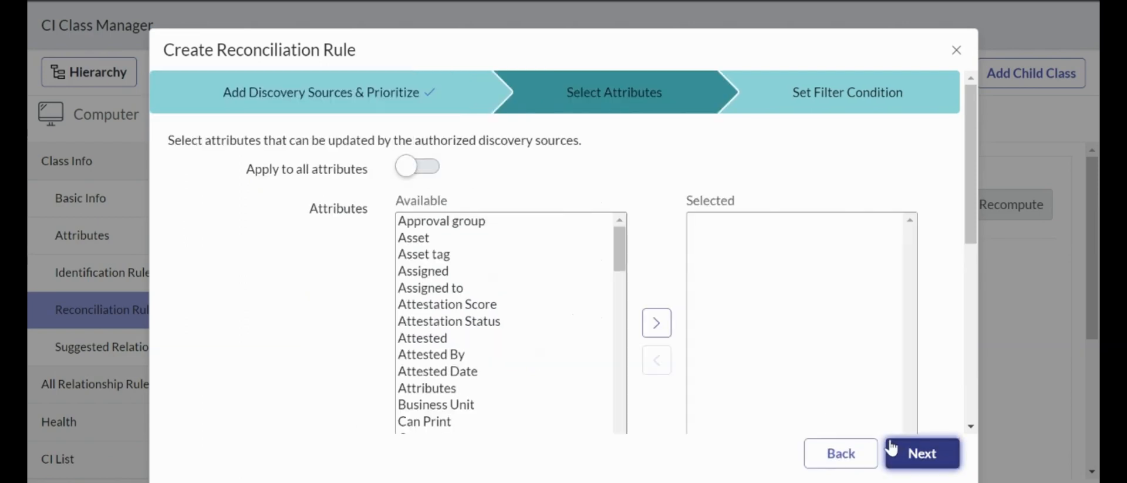
left_click(541, 307)
key("r")
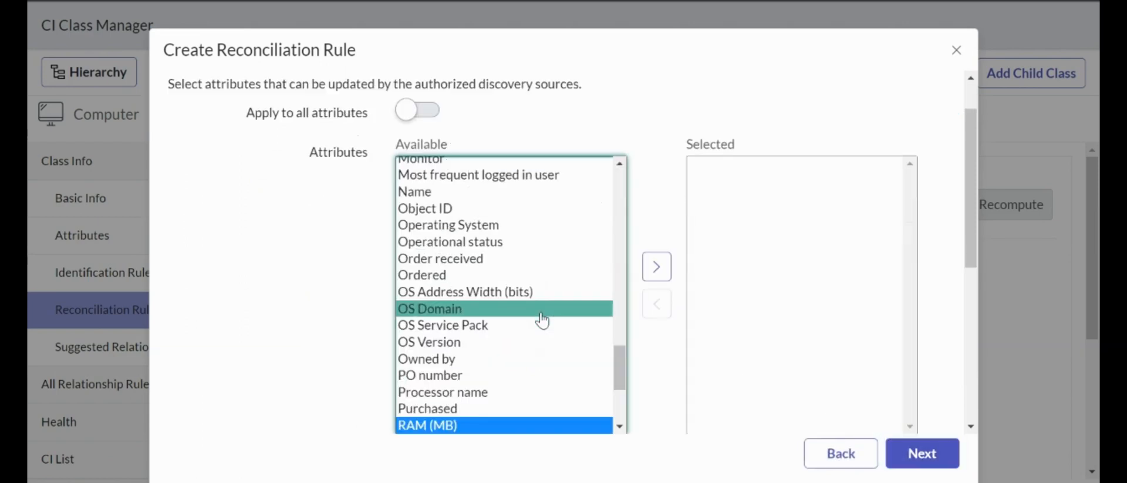
scroll(538, 321, "down", 1)
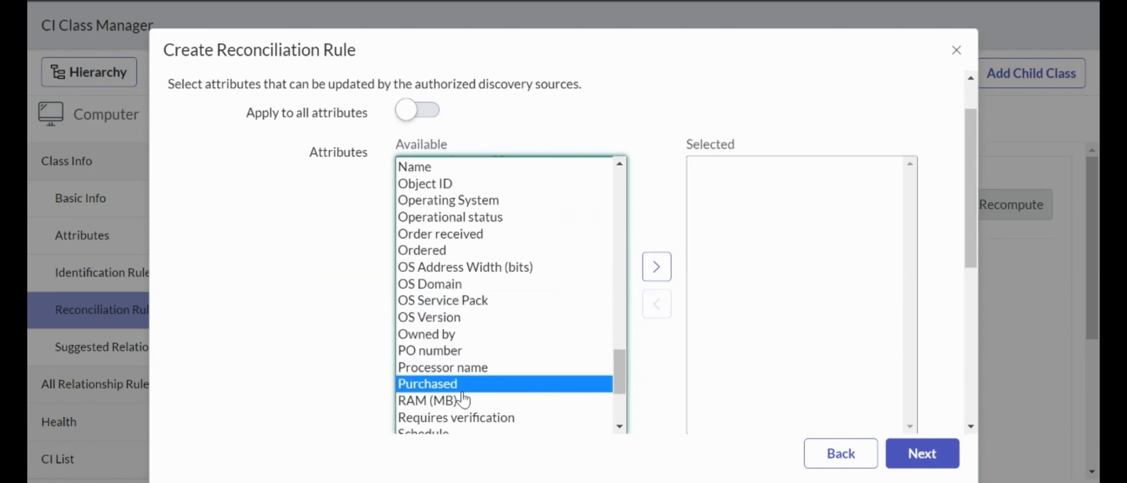
left_click(656, 267)
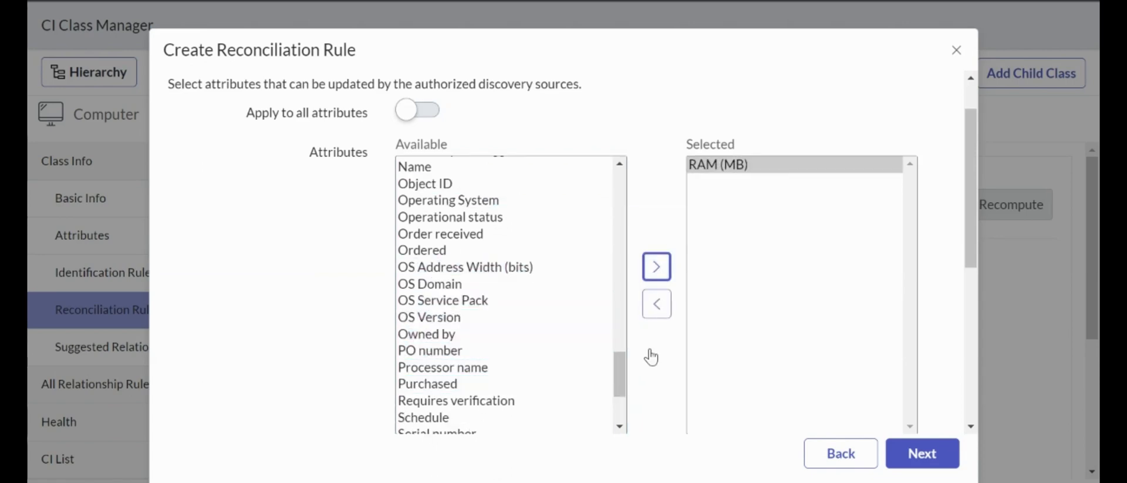
left_click(935, 457)
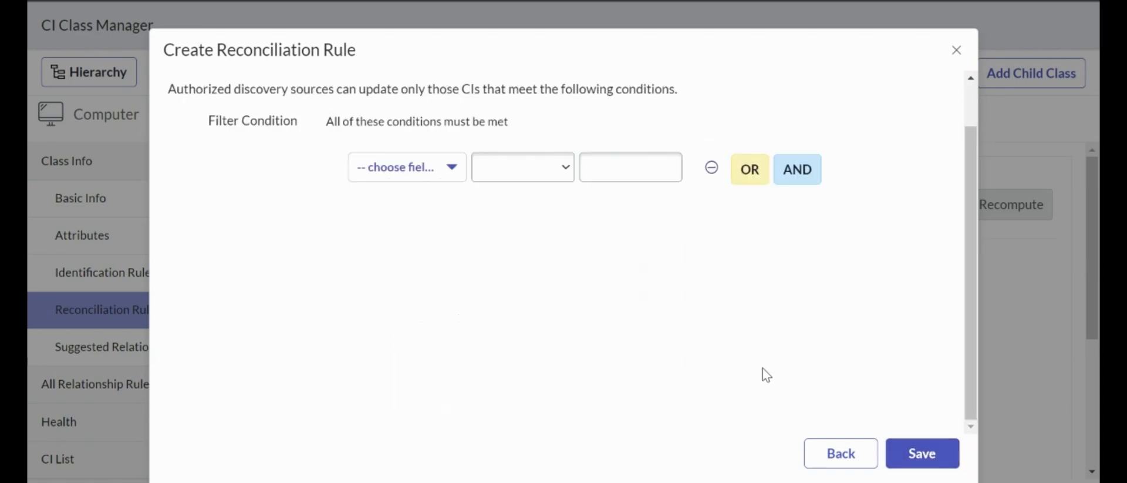
left_click(923, 455)
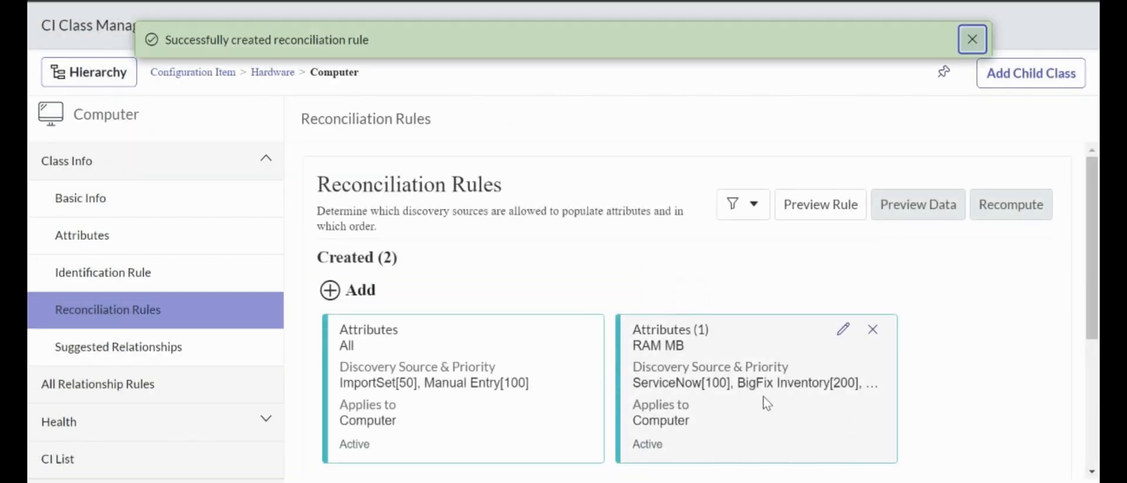
Step: Open the RAM MB reconciliation rule for editing
left_click(843, 330)
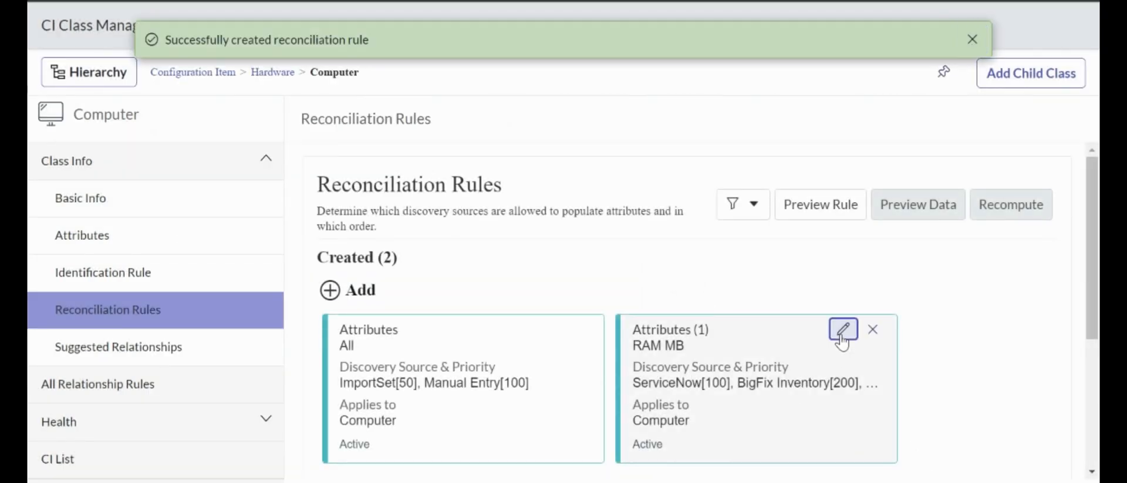